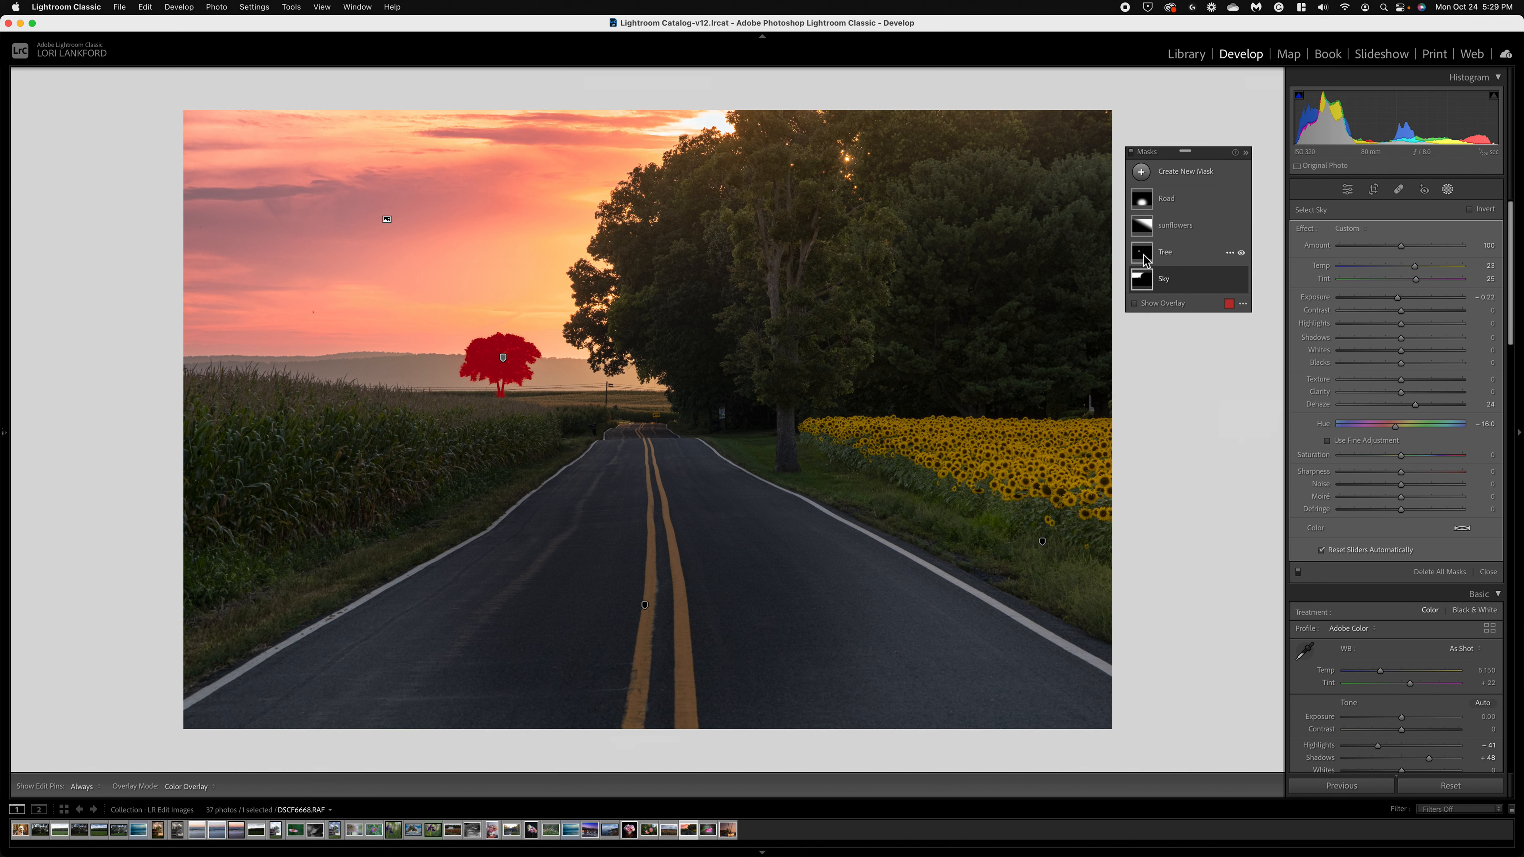
- Review the areas covered by the existing Tree, sunflowers and Road masks
left_click(1144, 259)
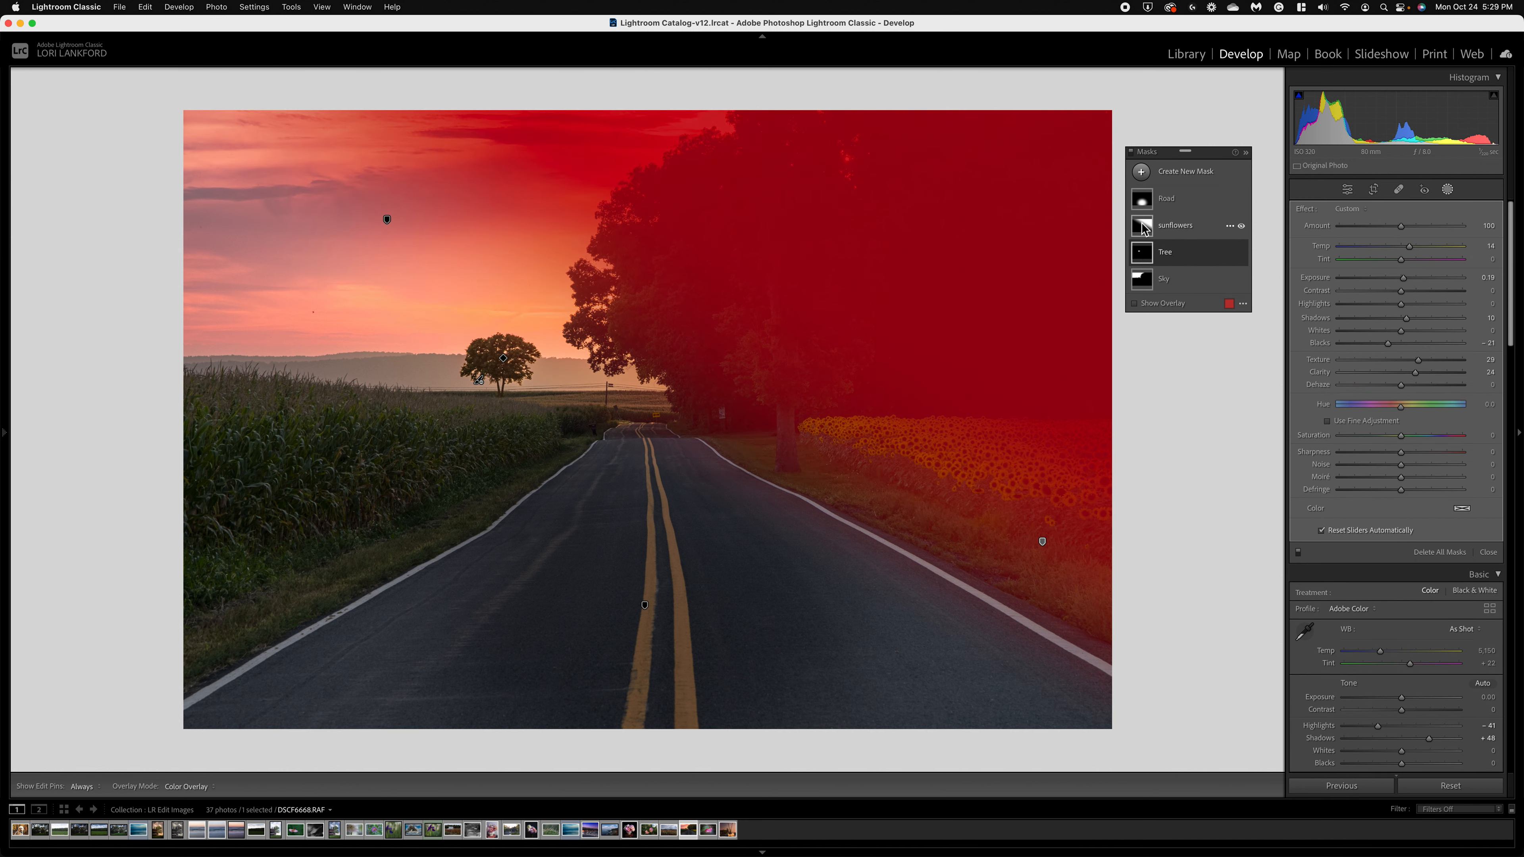
left_click(1144, 229)
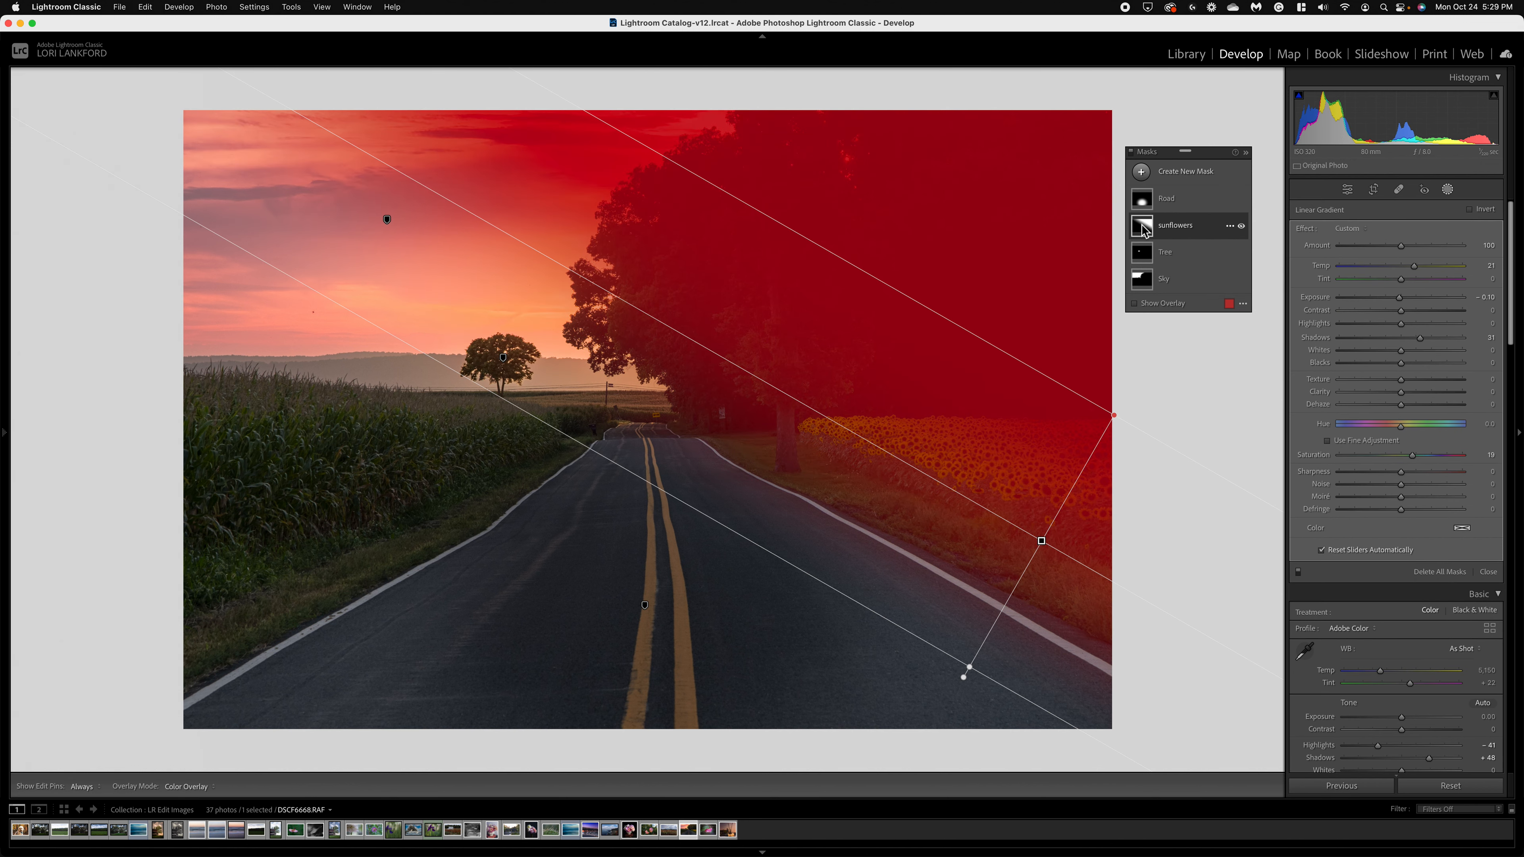
left_click(1146, 203)
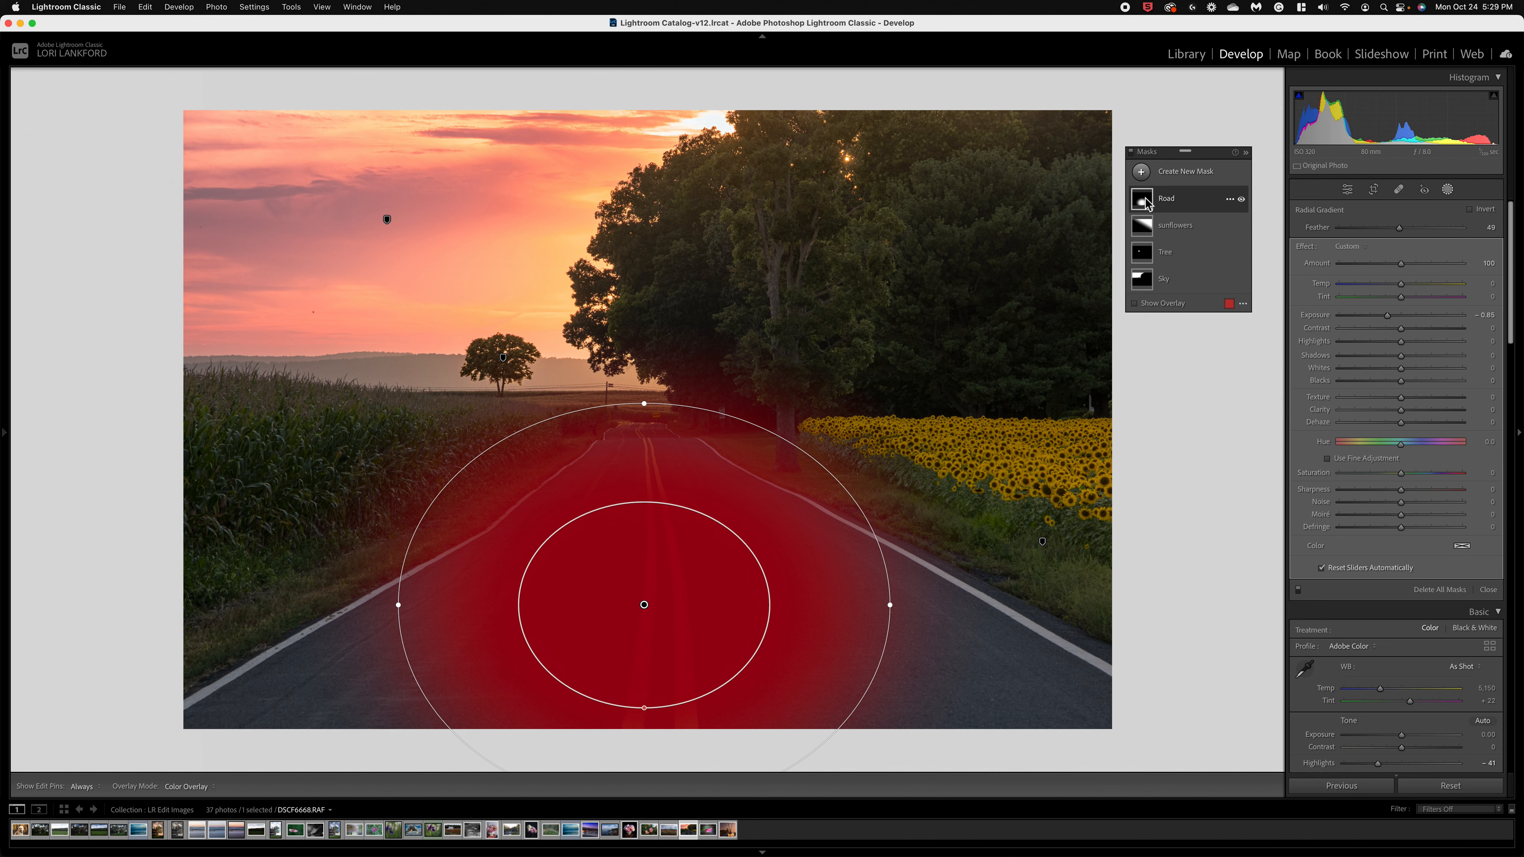
- Create a Color Range mask sampled from the yellow sunflowers and set its Refine amount to 30
left_click(1146, 176)
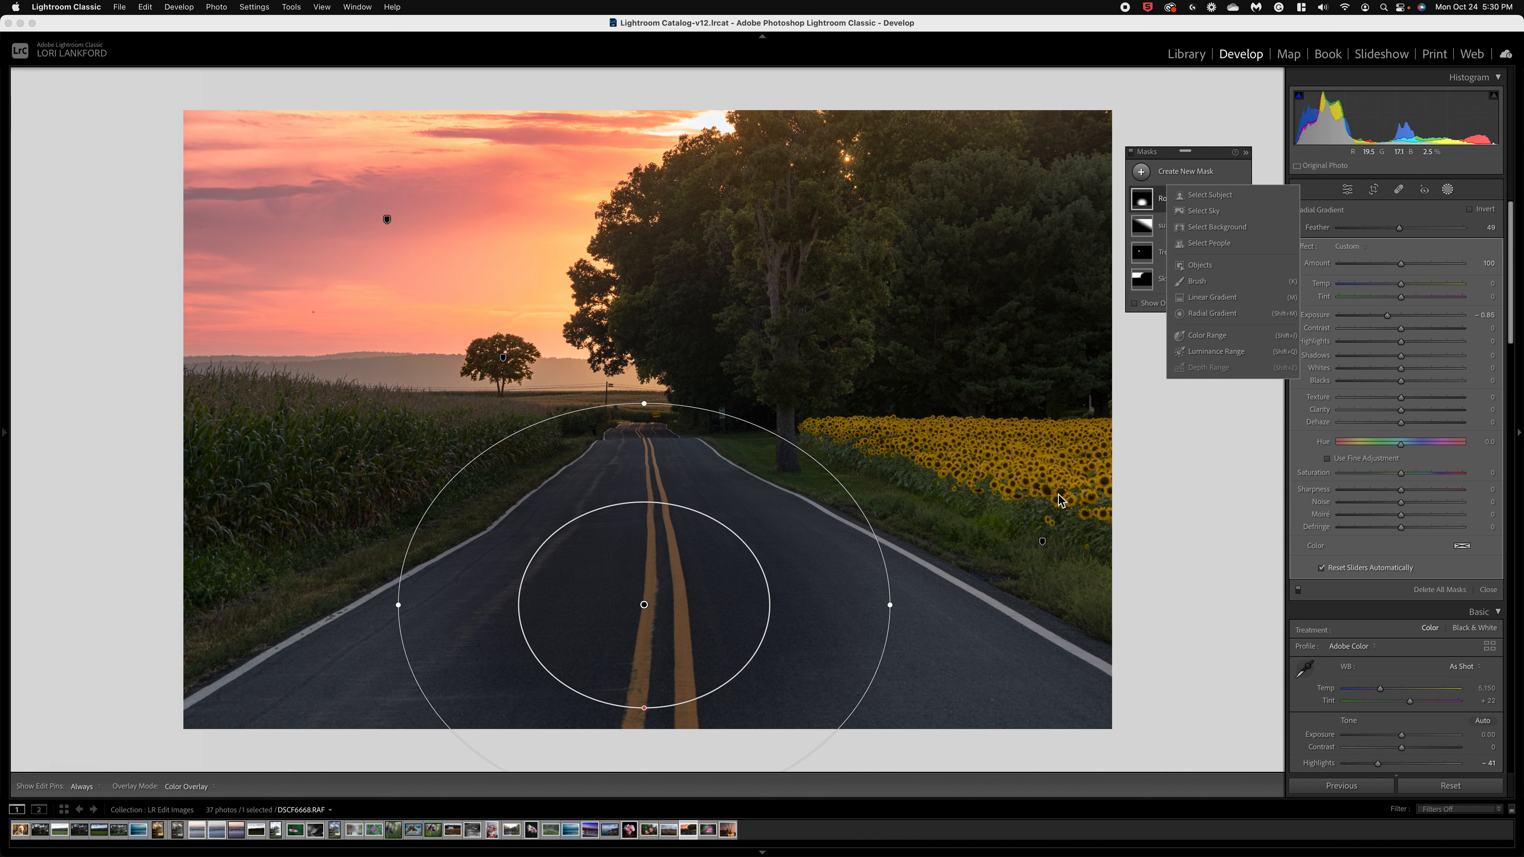
left_click(1198, 340)
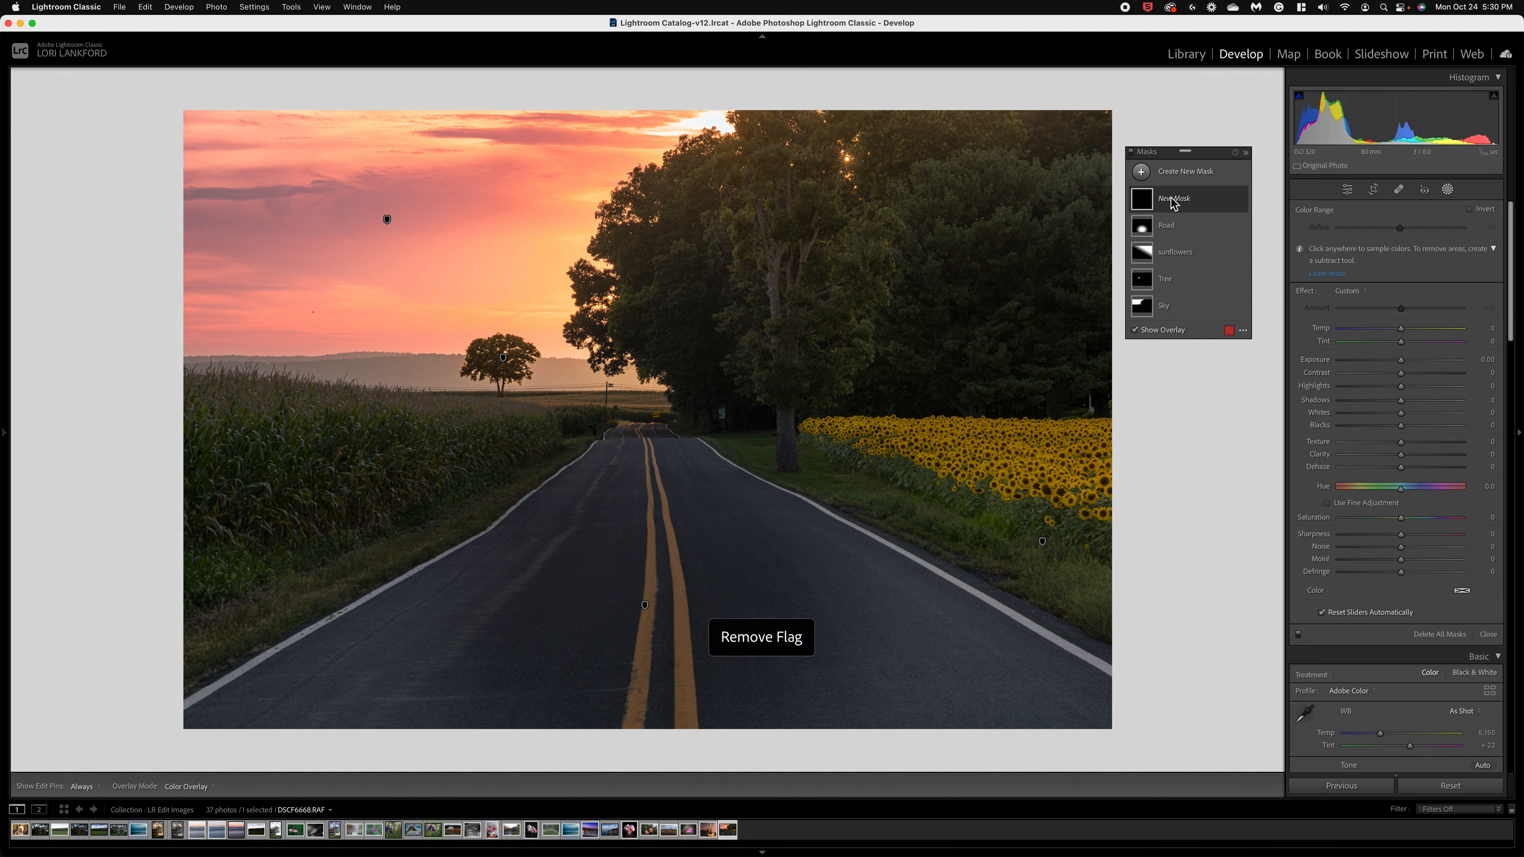
mouse_move(1174, 204)
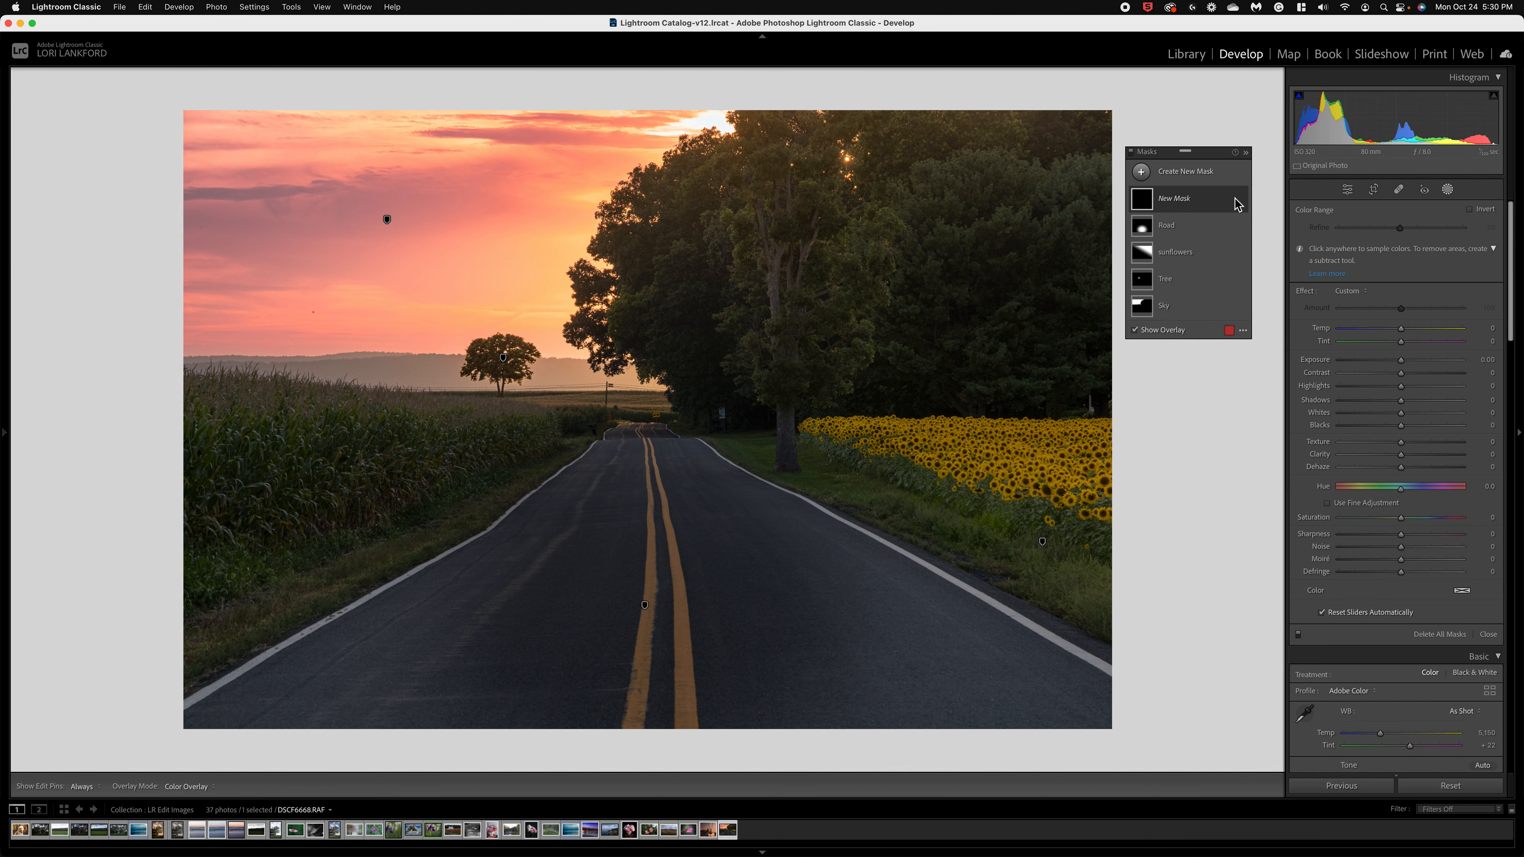
mouse_move(1237, 204)
left_click(1238, 204)
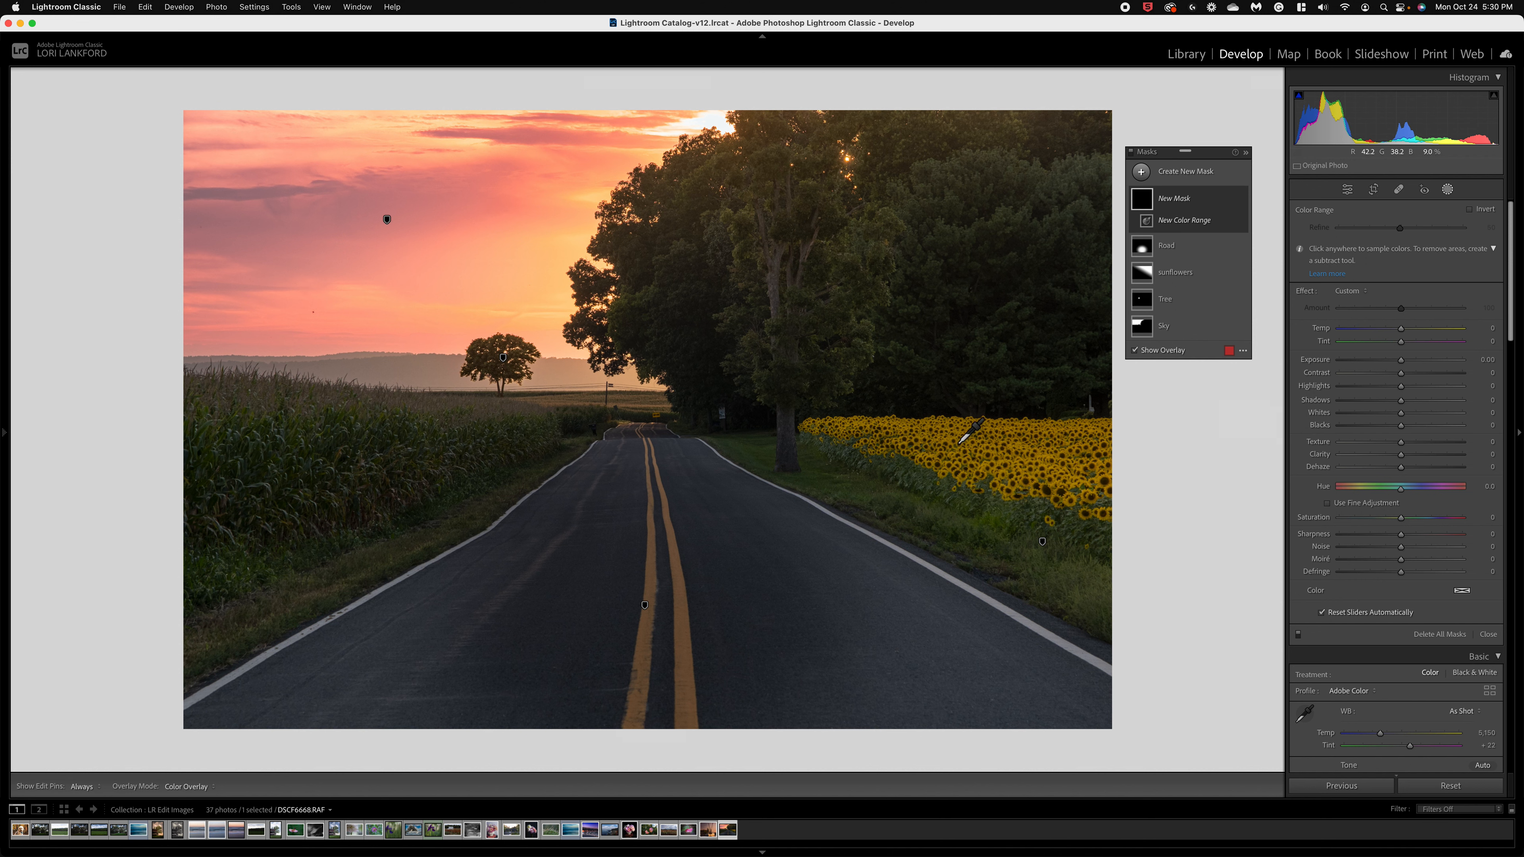
left_click(921, 443)
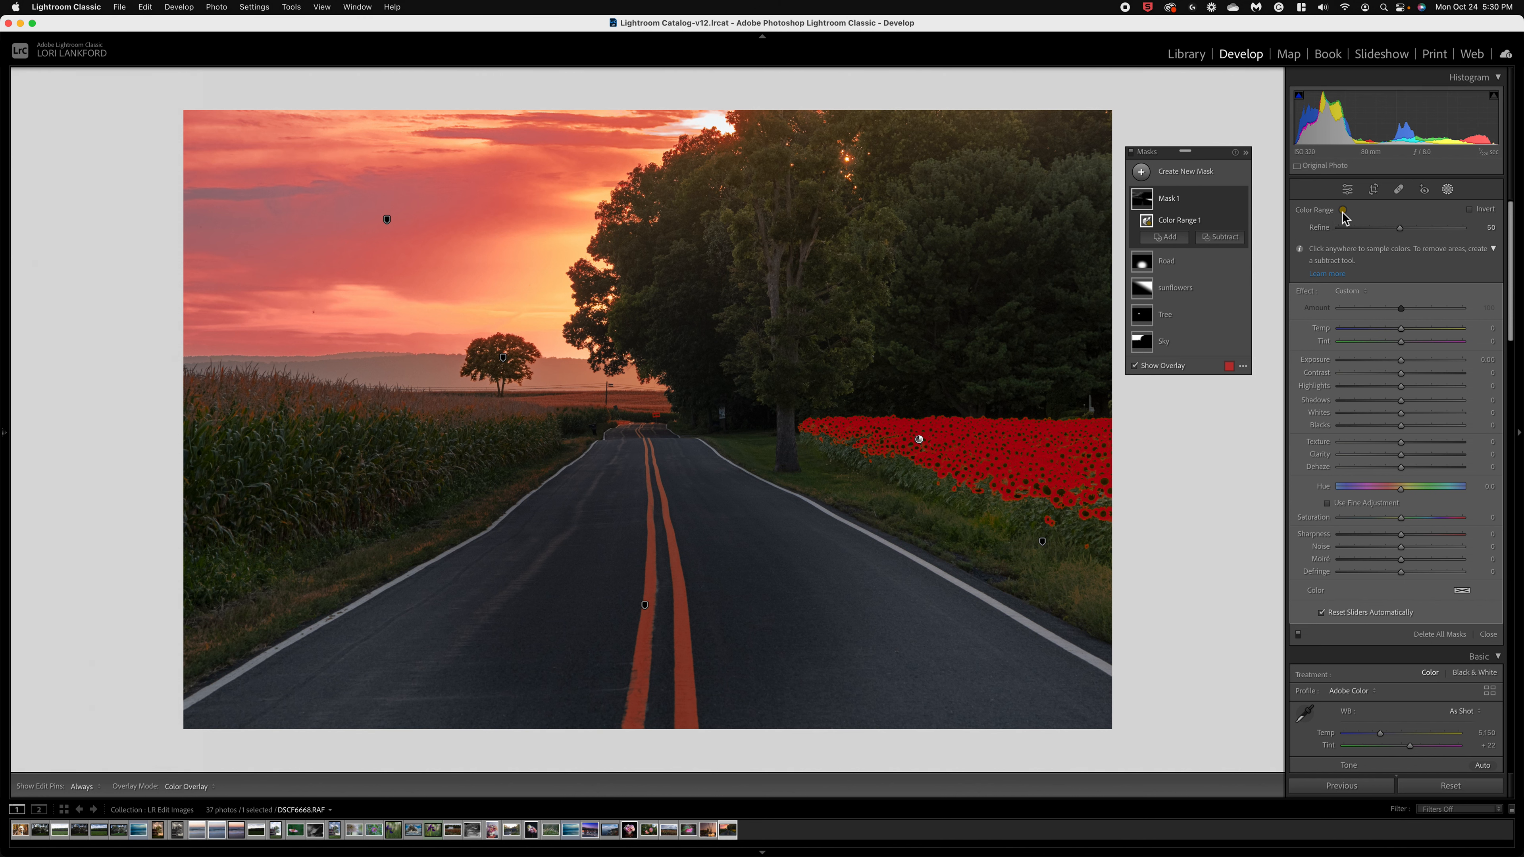
mouse_move(1401, 229)
left_mouse_down()
mouse_move(1376, 234)
mouse_move(1443, 236)
mouse_move(1379, 235)
left_mouse_up()
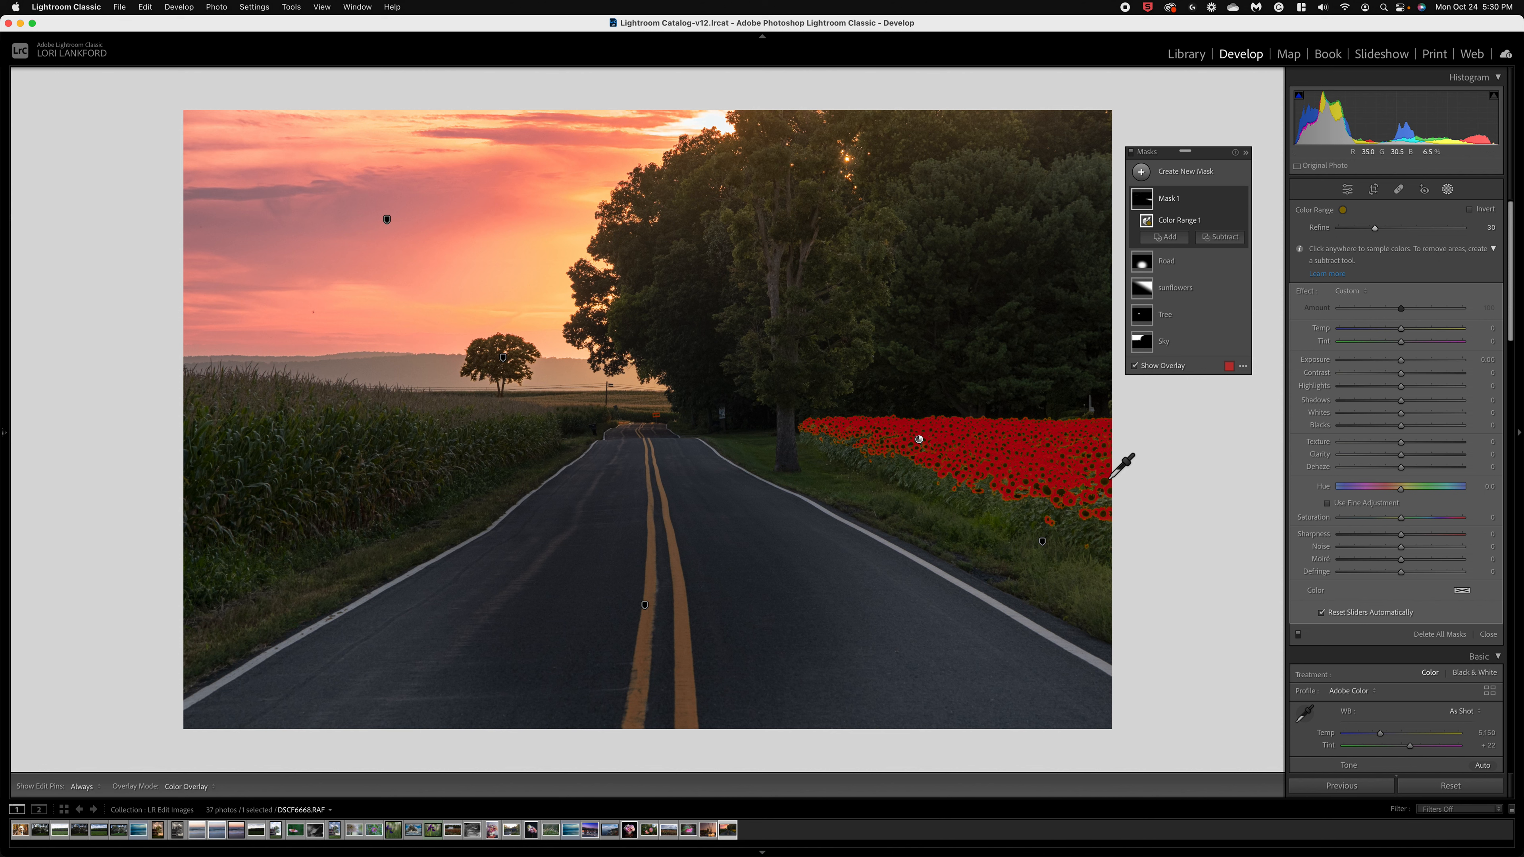
- Rename the new sunflower colour range mask as Sunflower color
left_click(1170, 203)
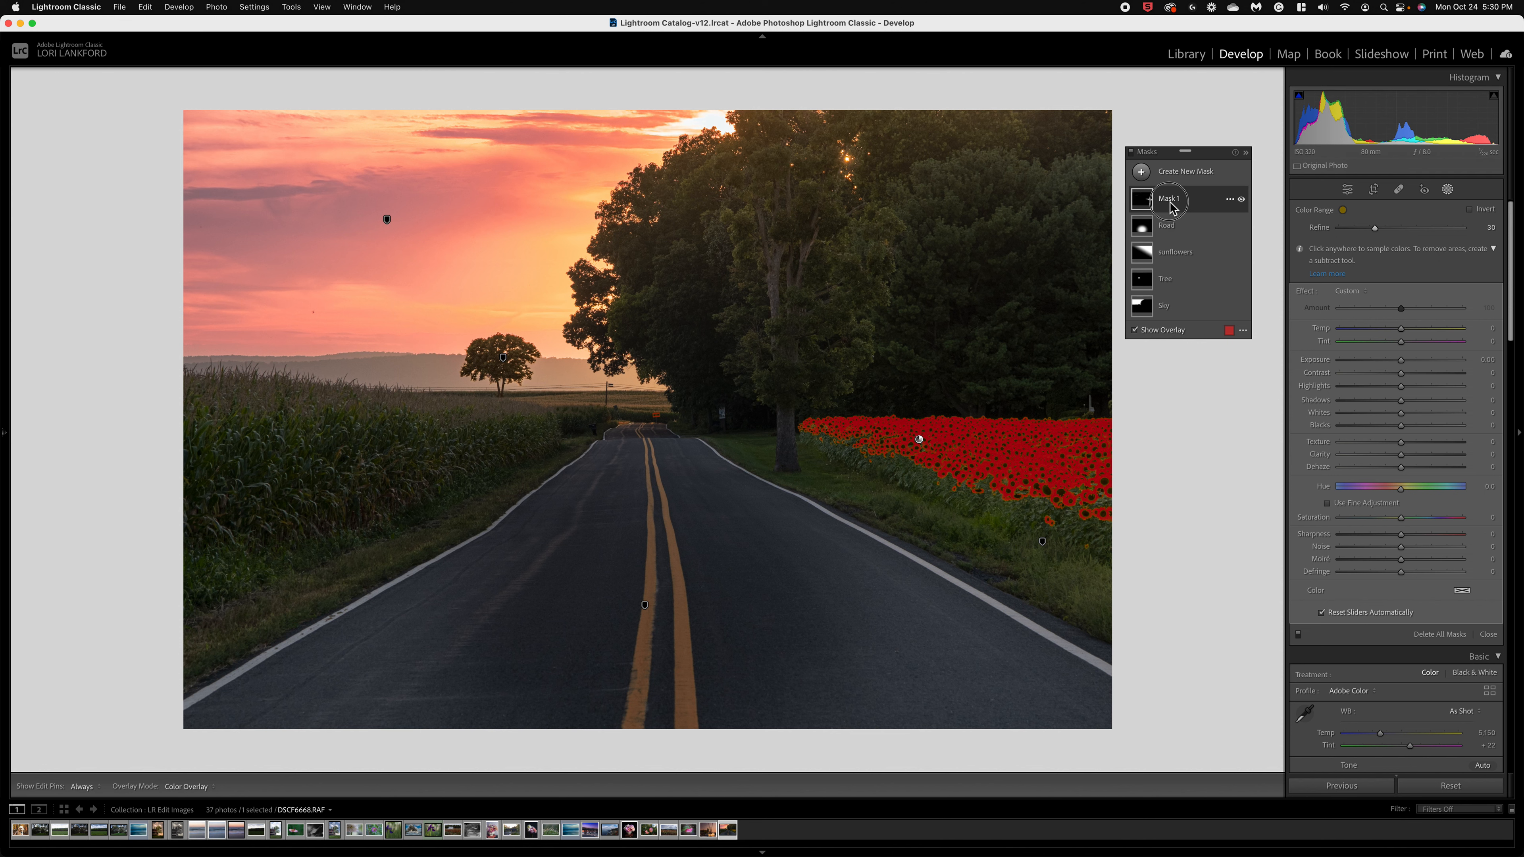
double_click(1171, 203)
type("S")
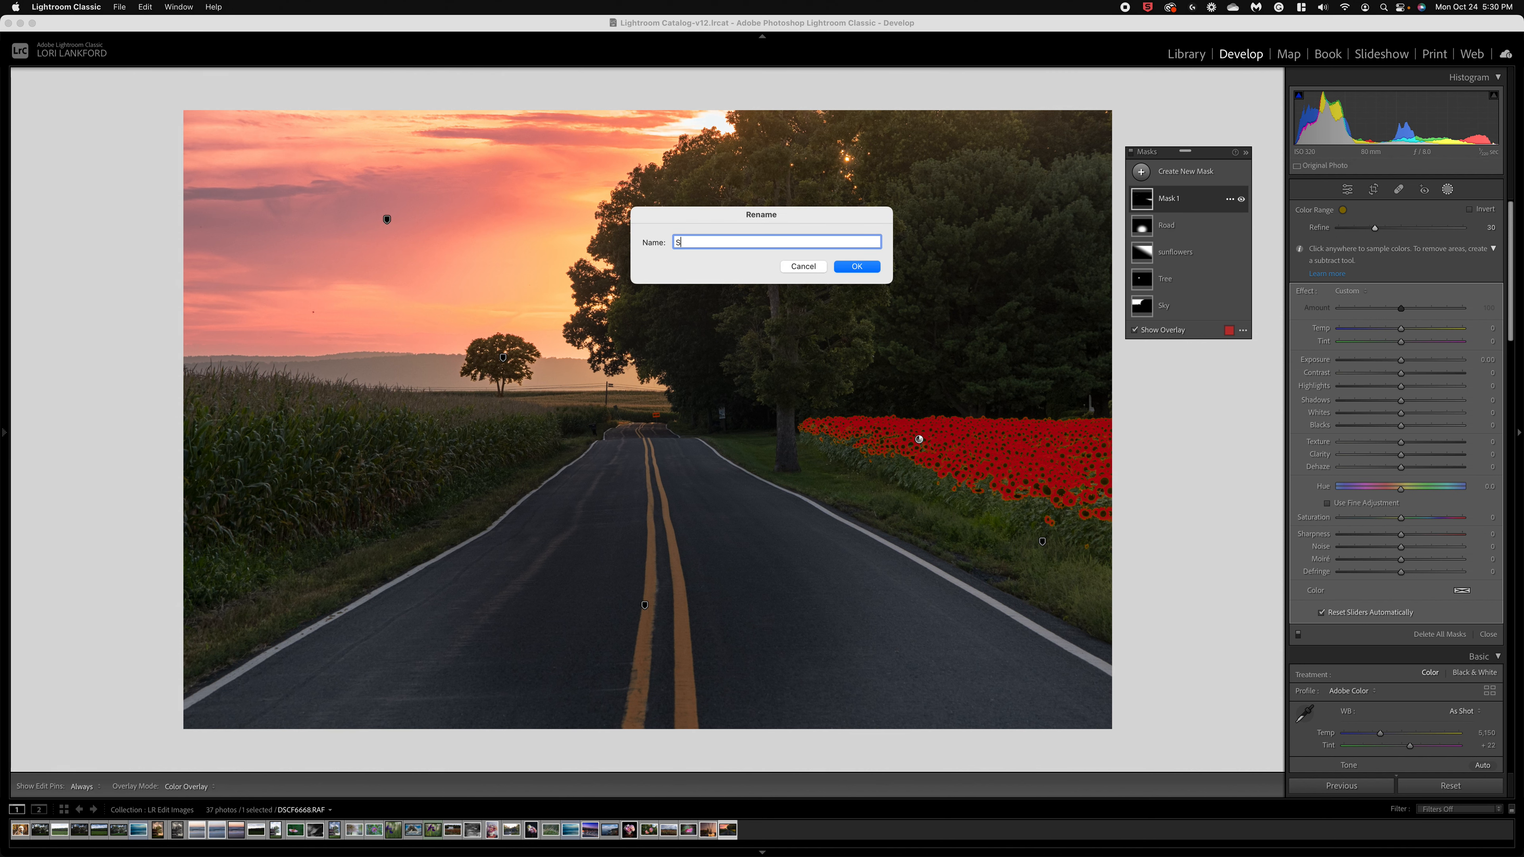
type("unflower color")
left_click(874, 270)
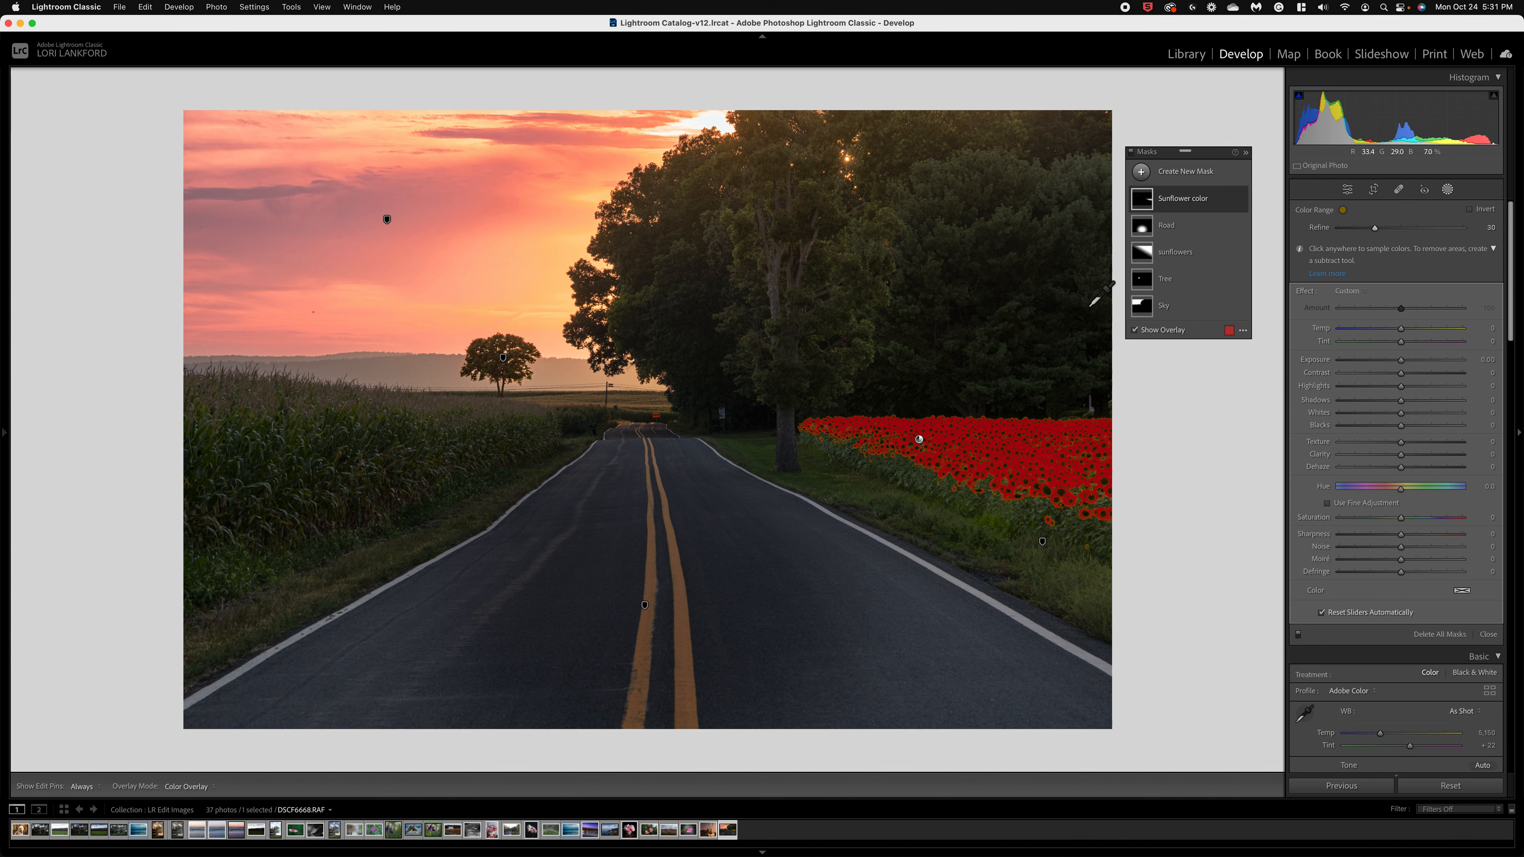
- Subtract an Objects selection around the far end of the road from the Sunflower color mask
left_click(1193, 209)
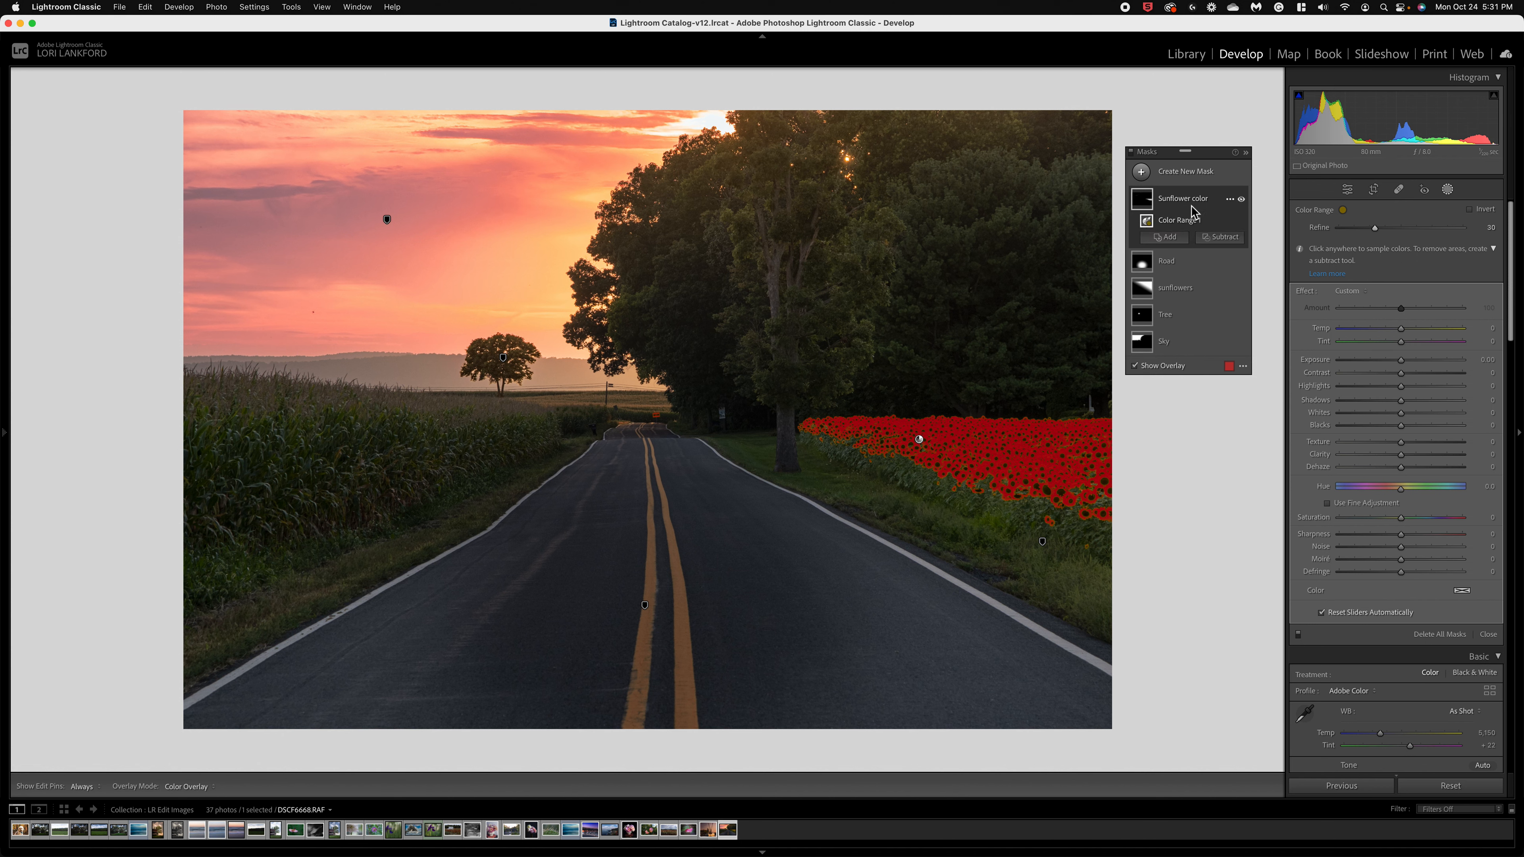
left_click(1222, 239)
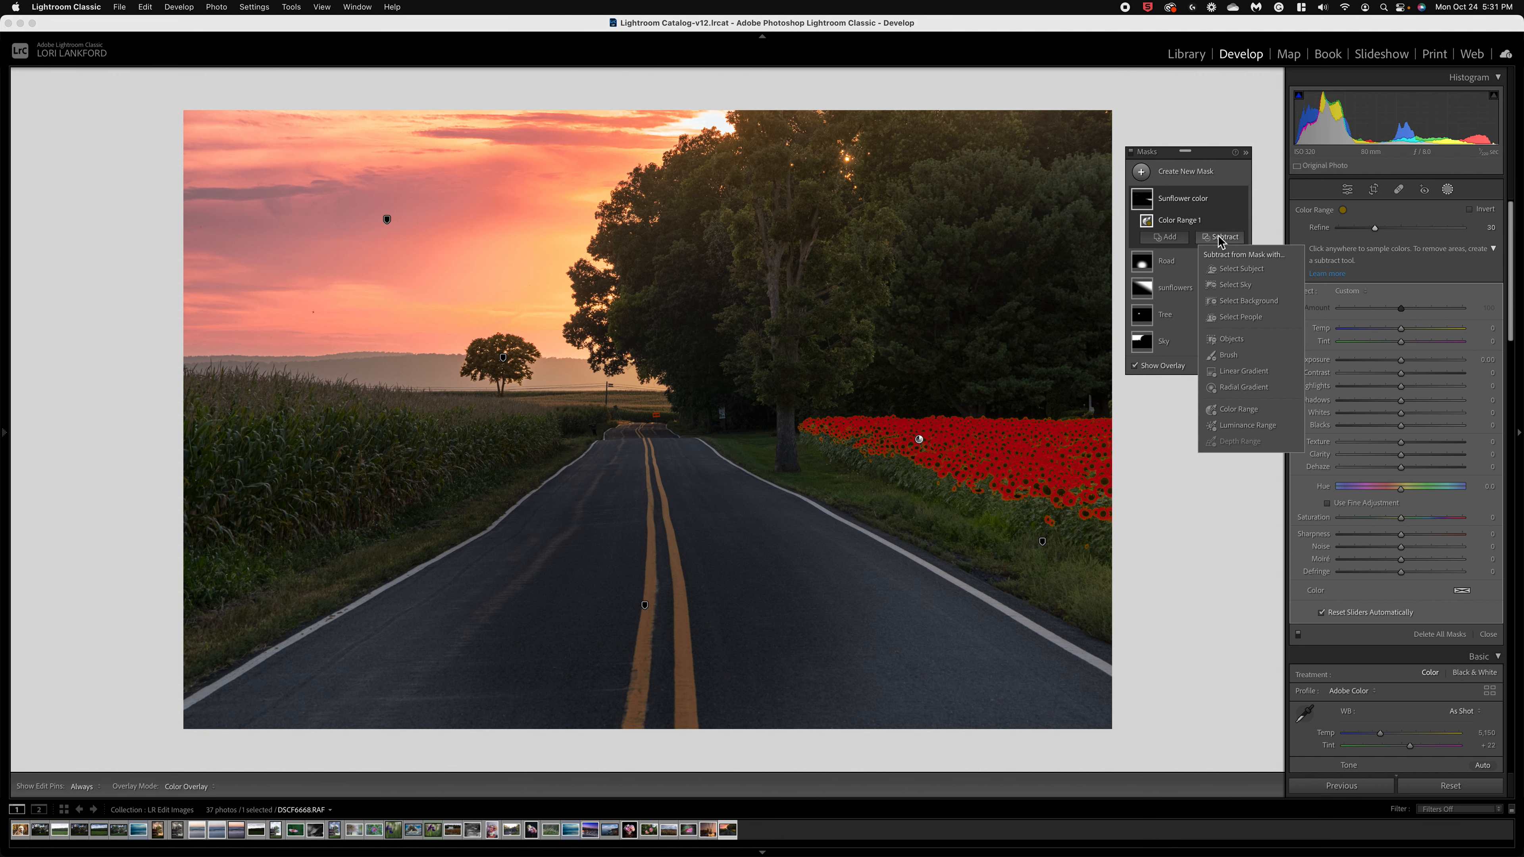
left_click(1232, 340)
left_click_drag(651, 411, 669, 430)
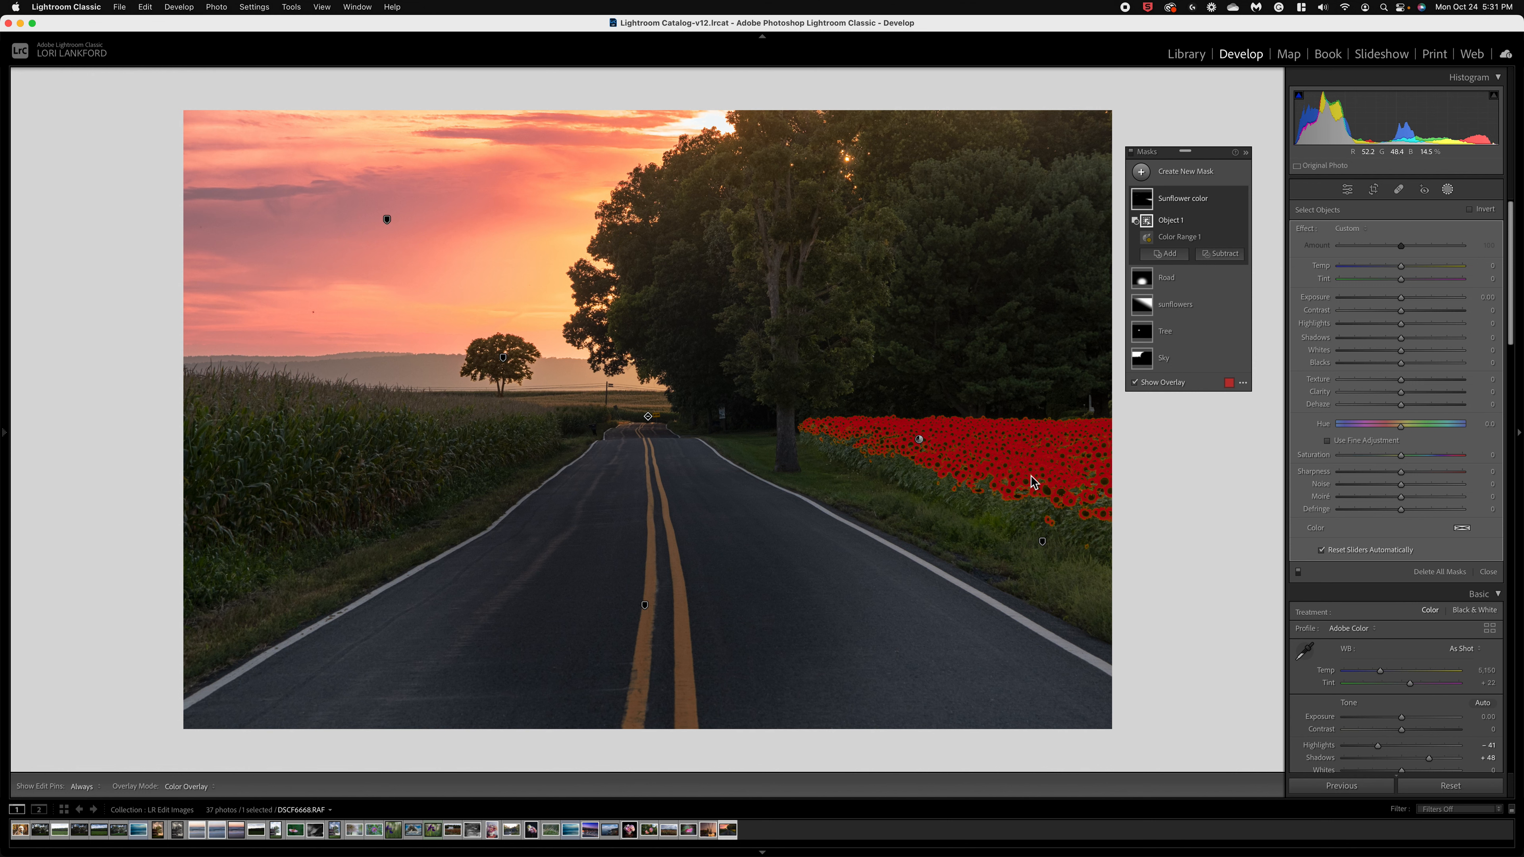
- Hide the mask overlay and set the Sunflower color mask's Exposure to 0.78, Texture to 14 and Hue to -7.1
left_click(1135, 383)
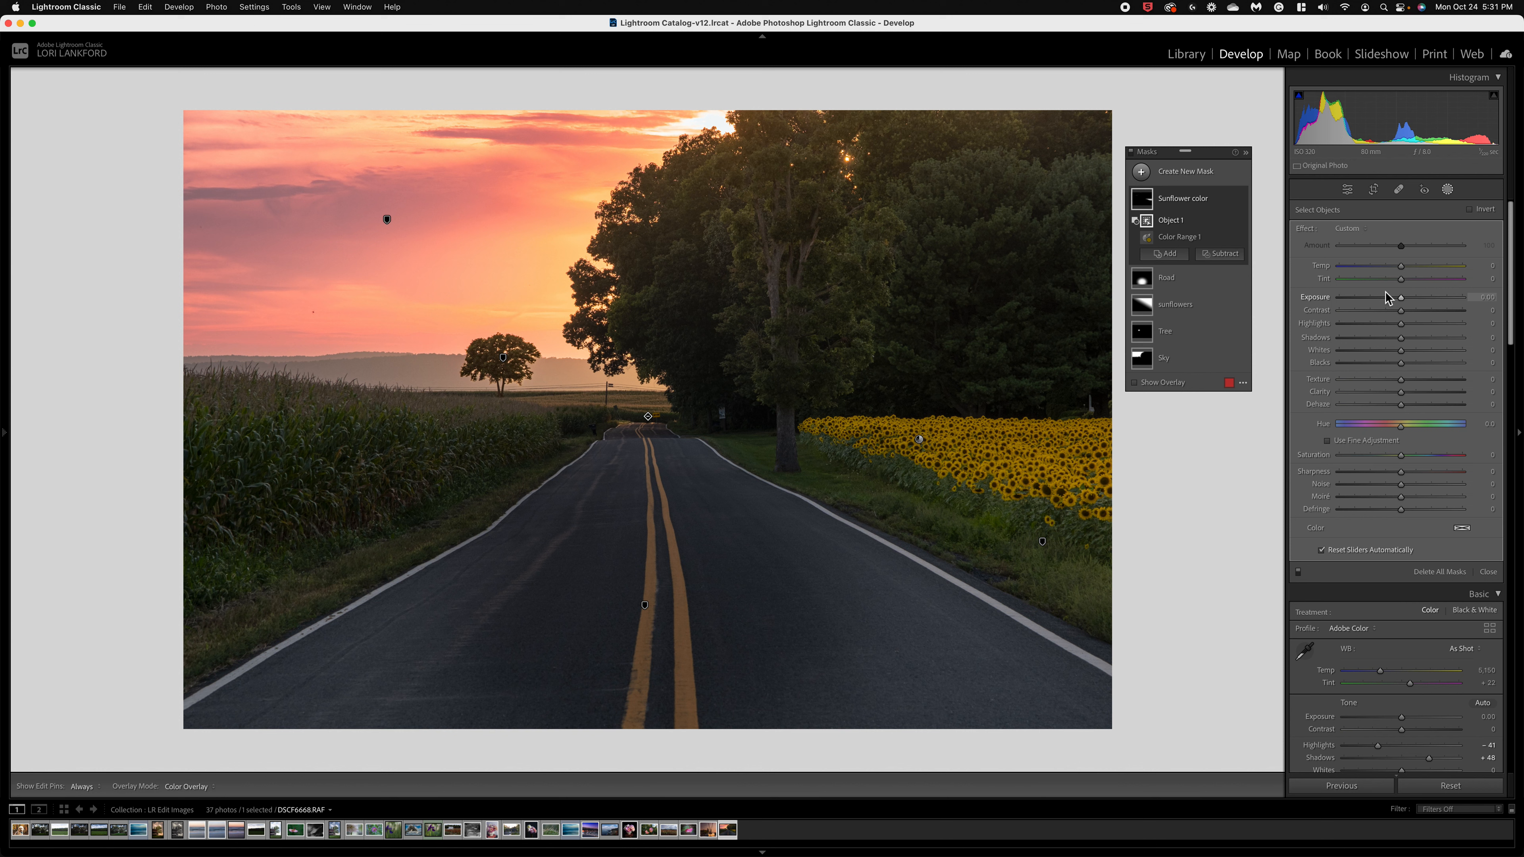
left_click_drag(1404, 302, 1409, 303)
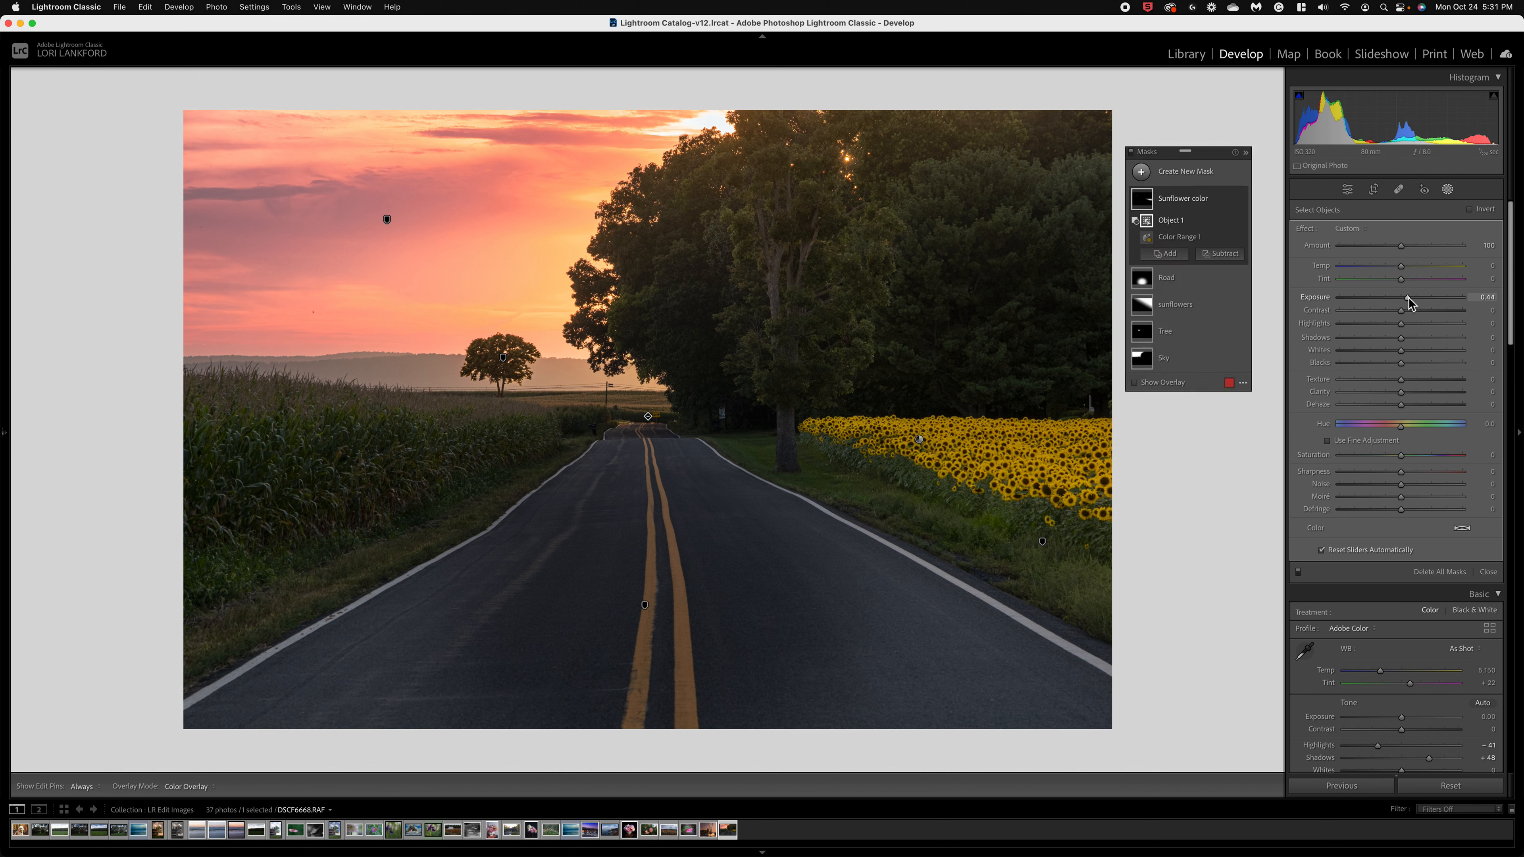
left_click_drag(1402, 424, 1401, 433)
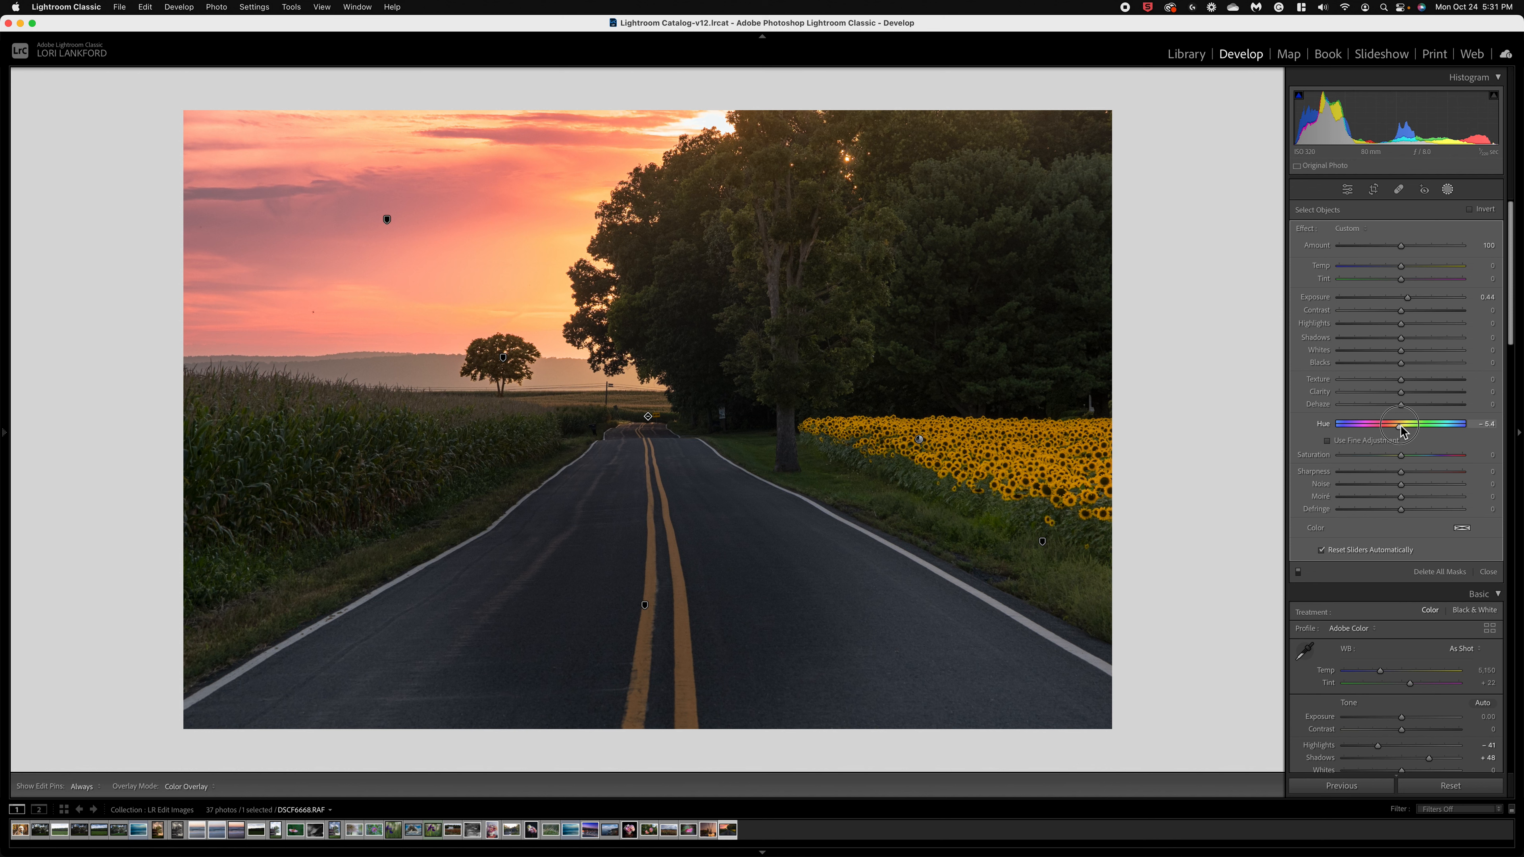
left_click_drag(1401, 431, 1400, 430)
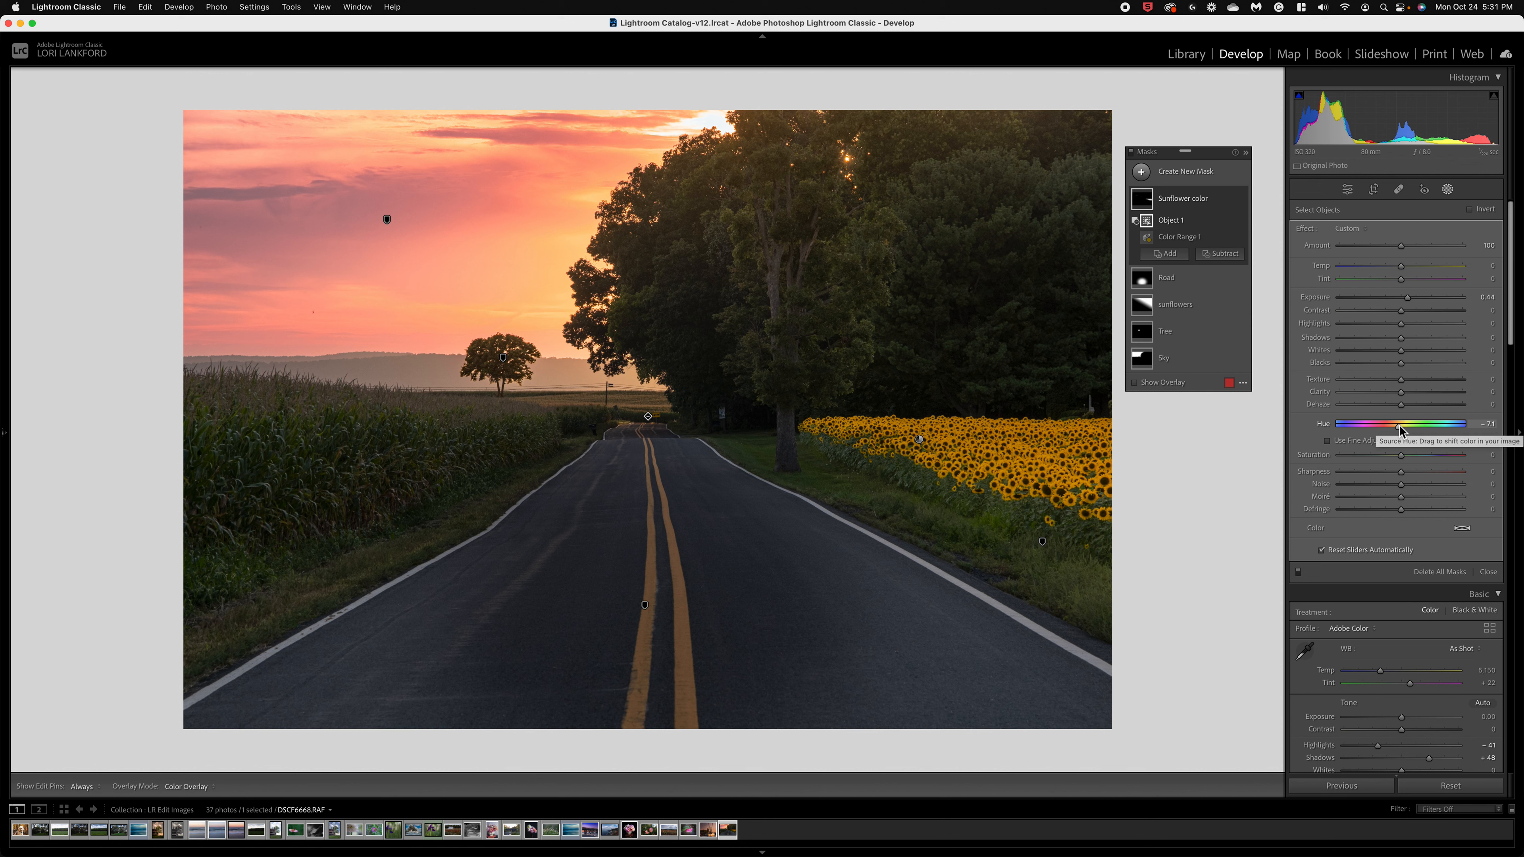
left_click_drag(1408, 298, 1413, 299)
left_click_drag(1402, 380, 1411, 383)
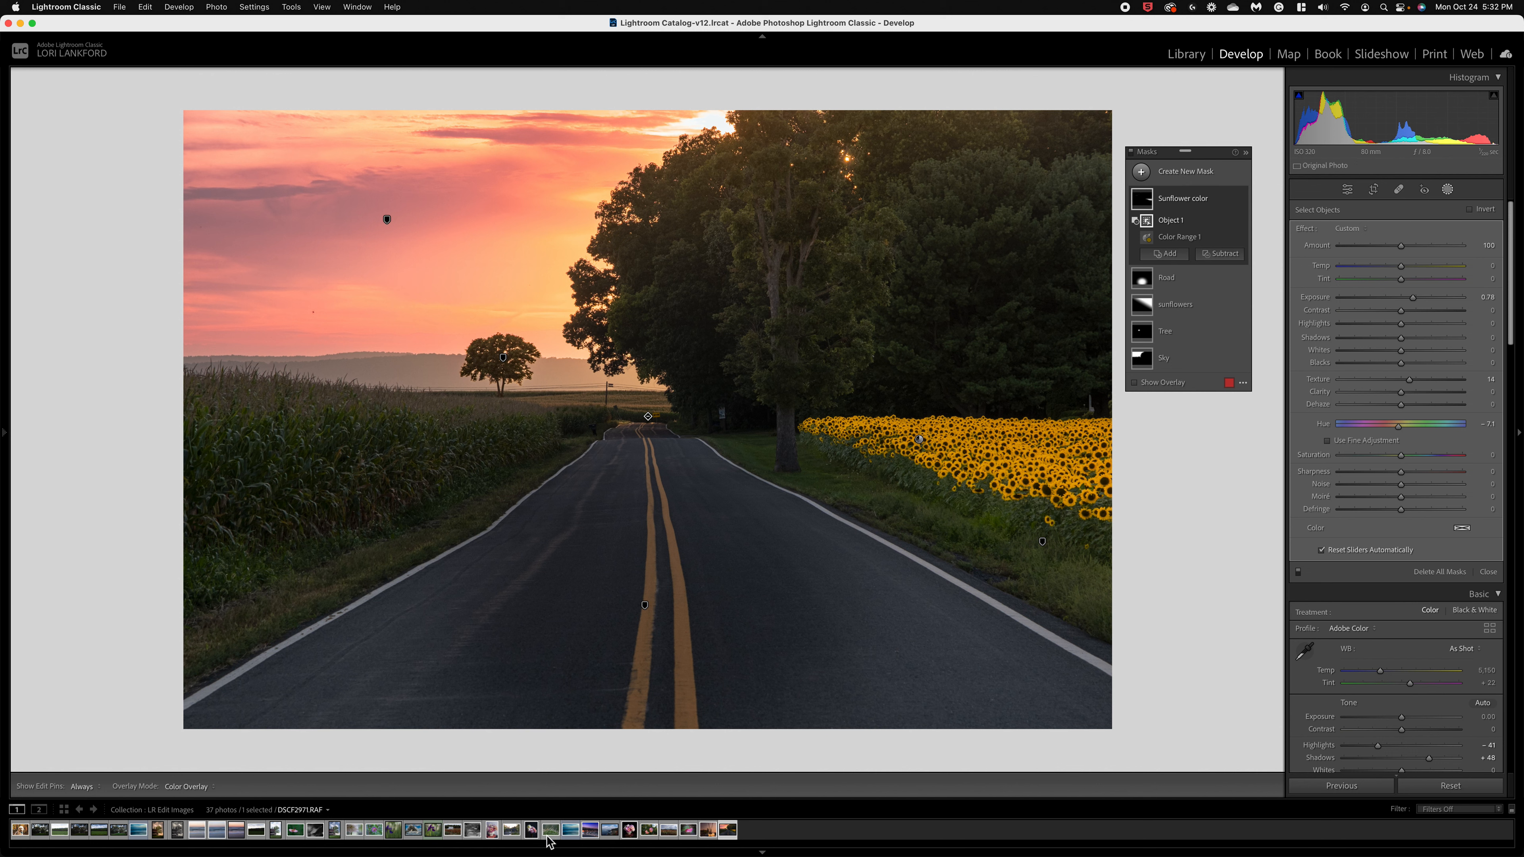
- Open the photo of the dahlia bouquet on books and inspect the components of Mask 1 and Mask 2
left_click(628, 832)
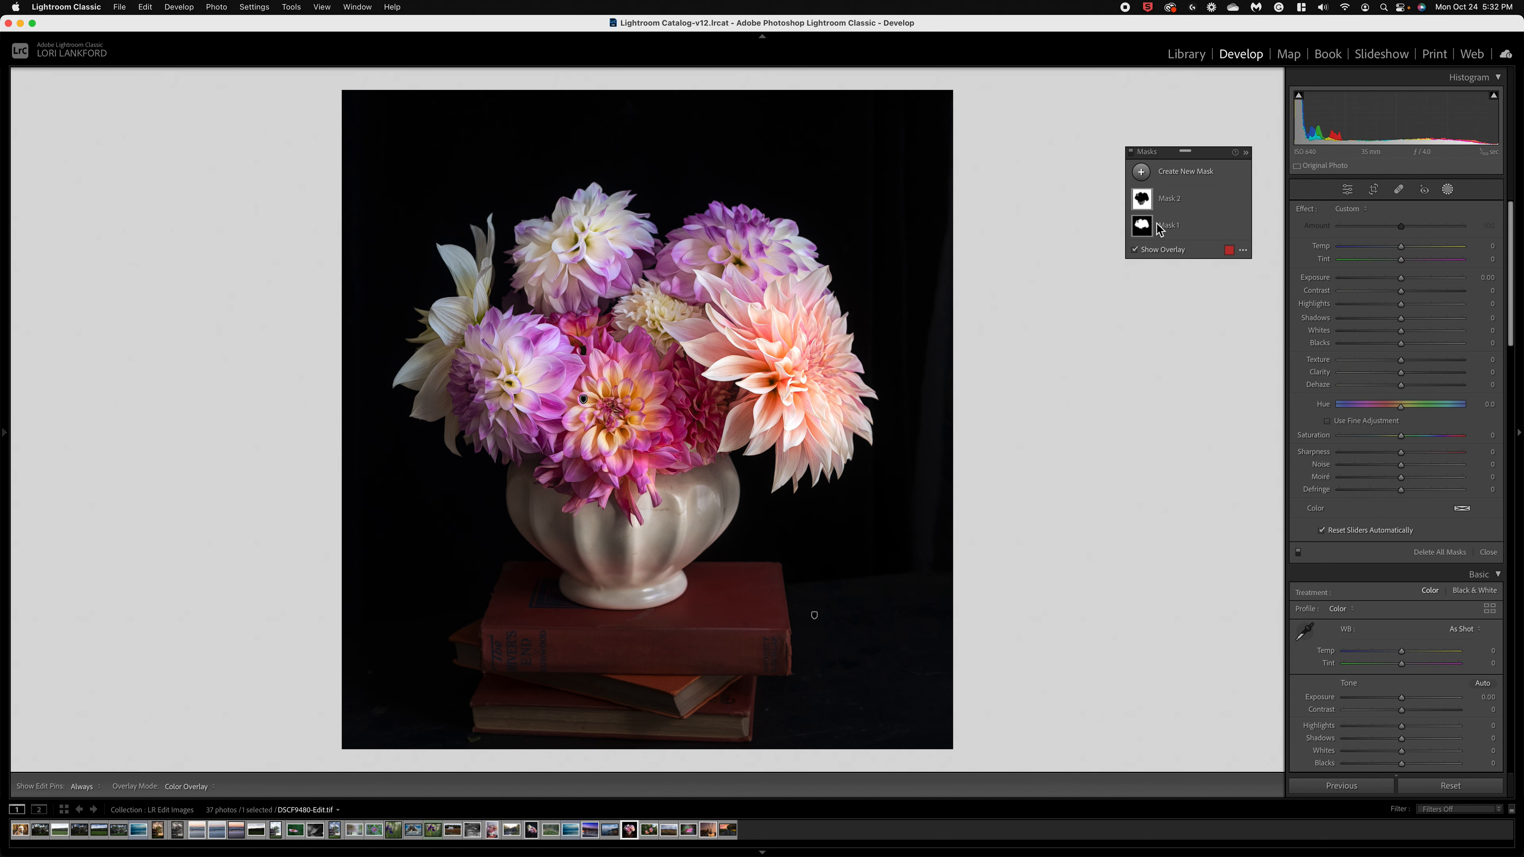
left_click(1177, 231)
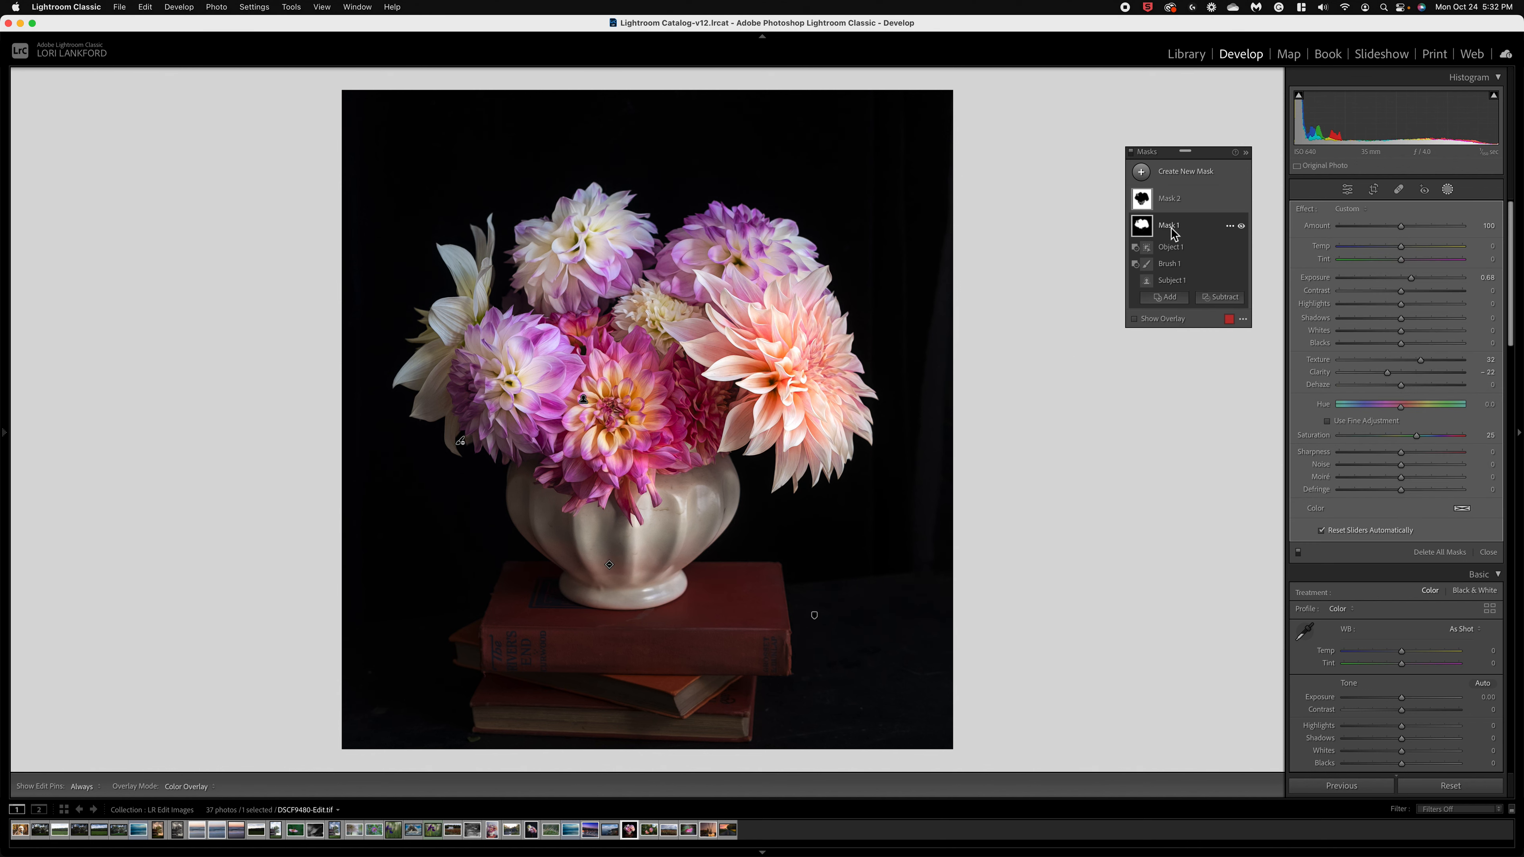
left_click(1171, 281)
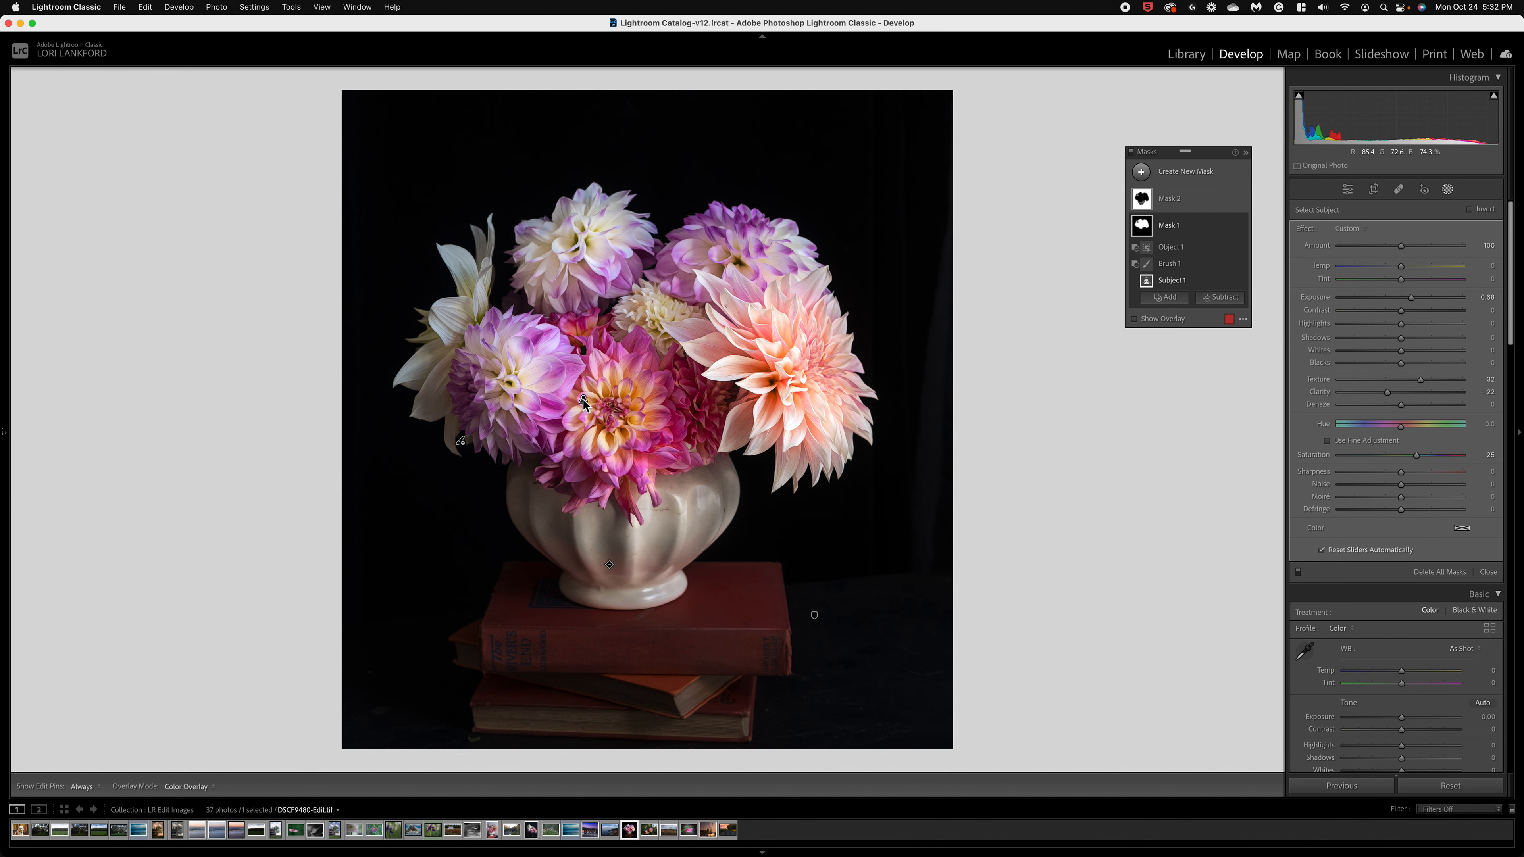
mouse_move(585, 402)
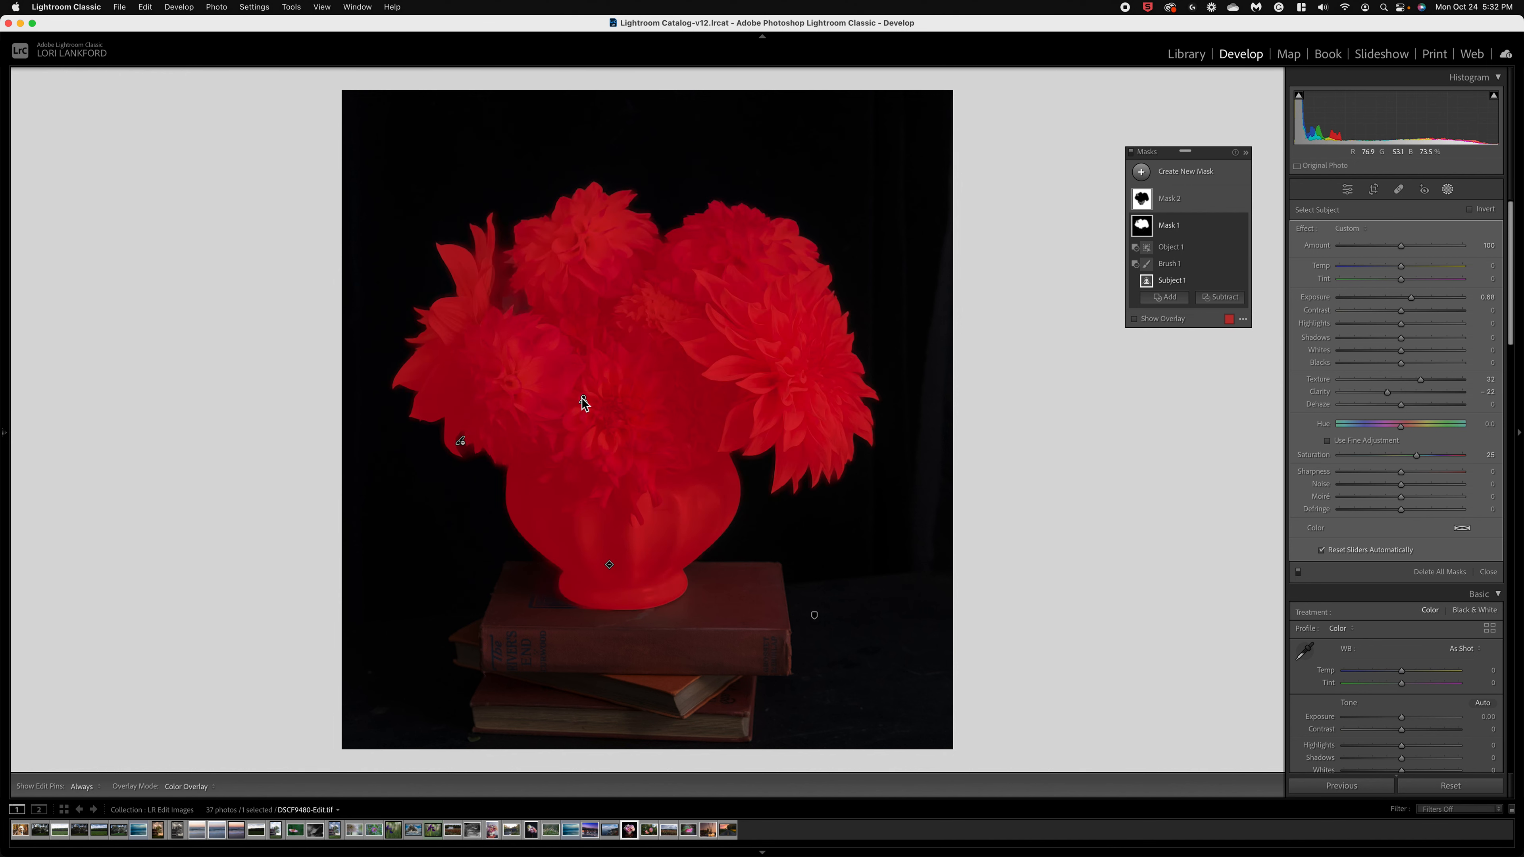
left_click(1171, 199)
mouse_move(818, 622)
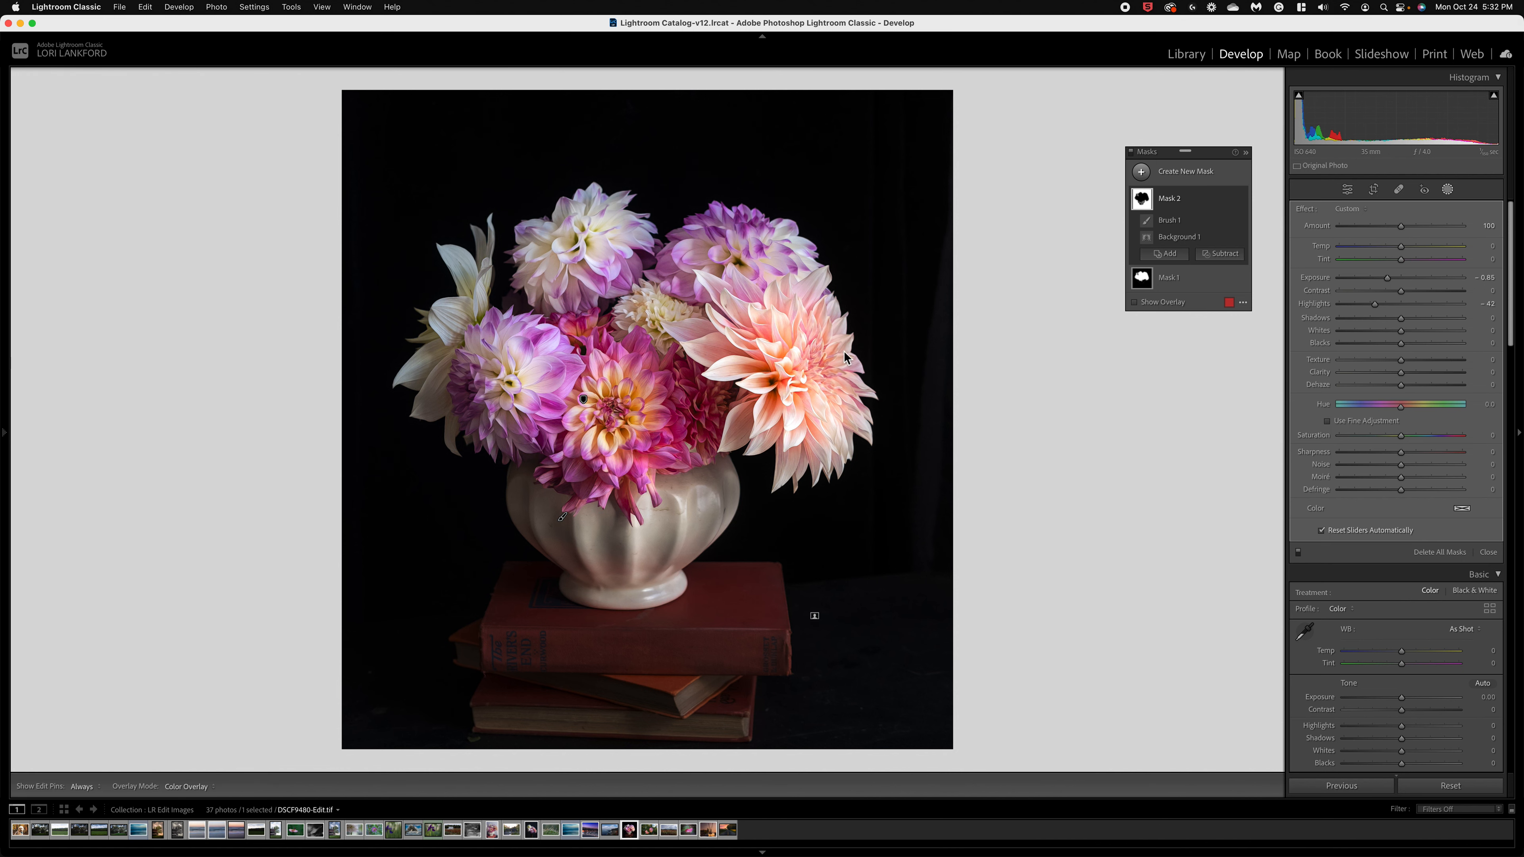
- Create a new Color Range mask sampled from the purple-pink petals between the dahlias
left_click(1143, 174)
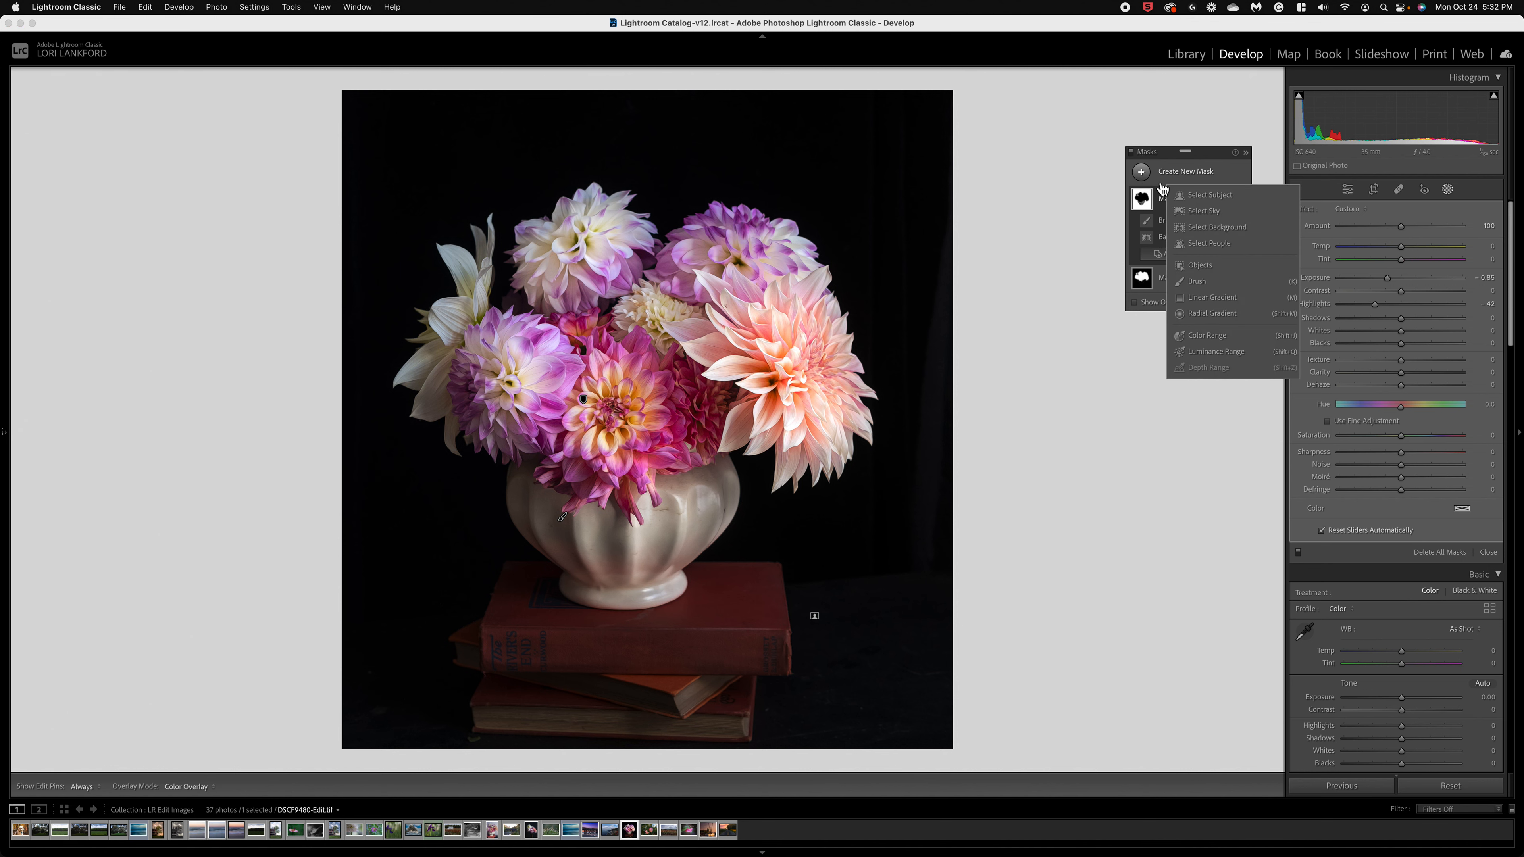
left_click(1216, 335)
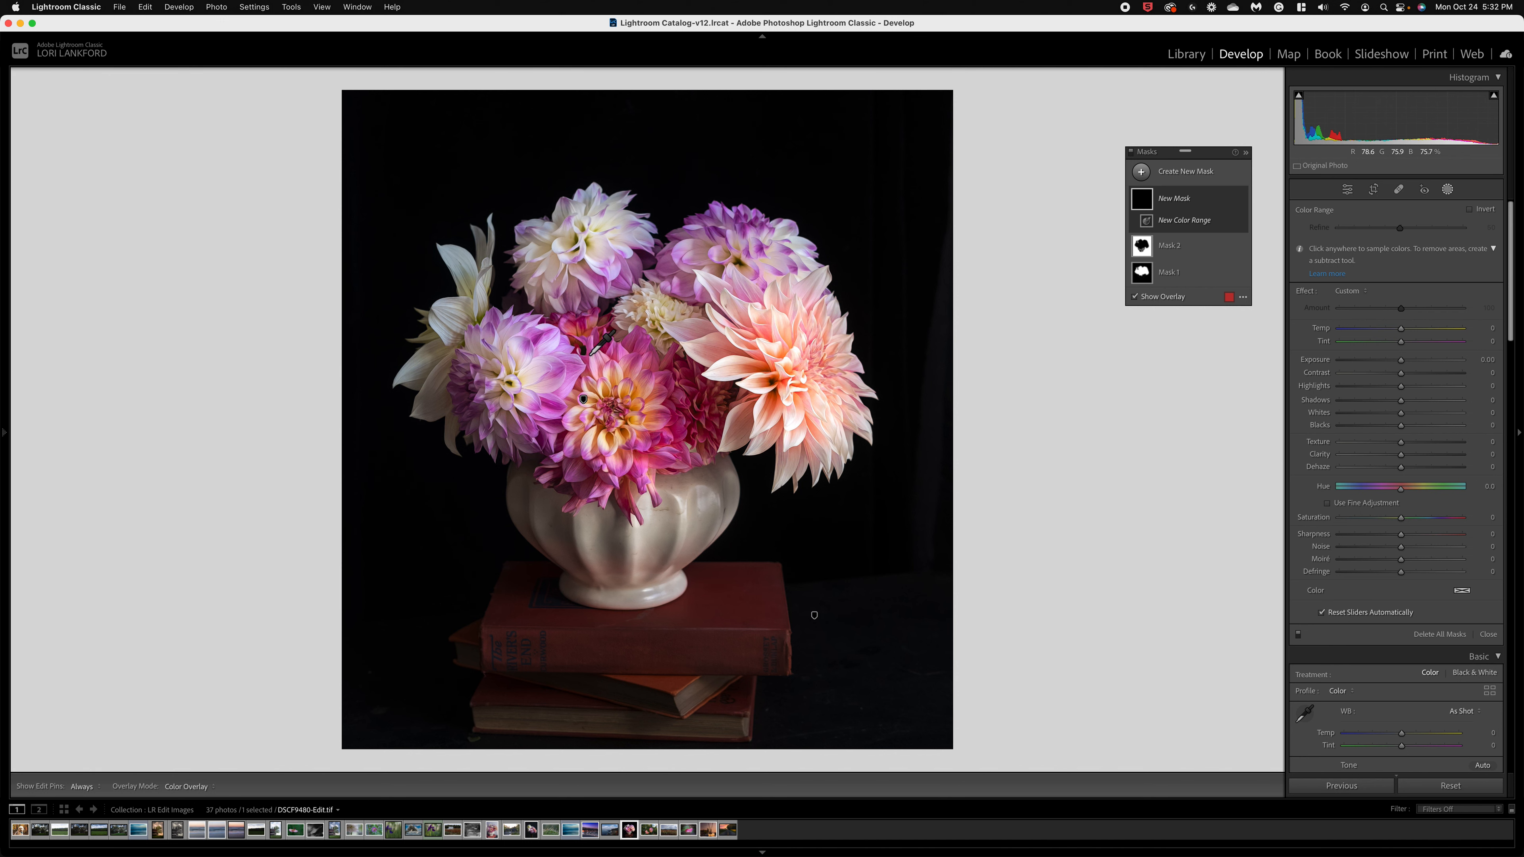
left_click(572, 372)
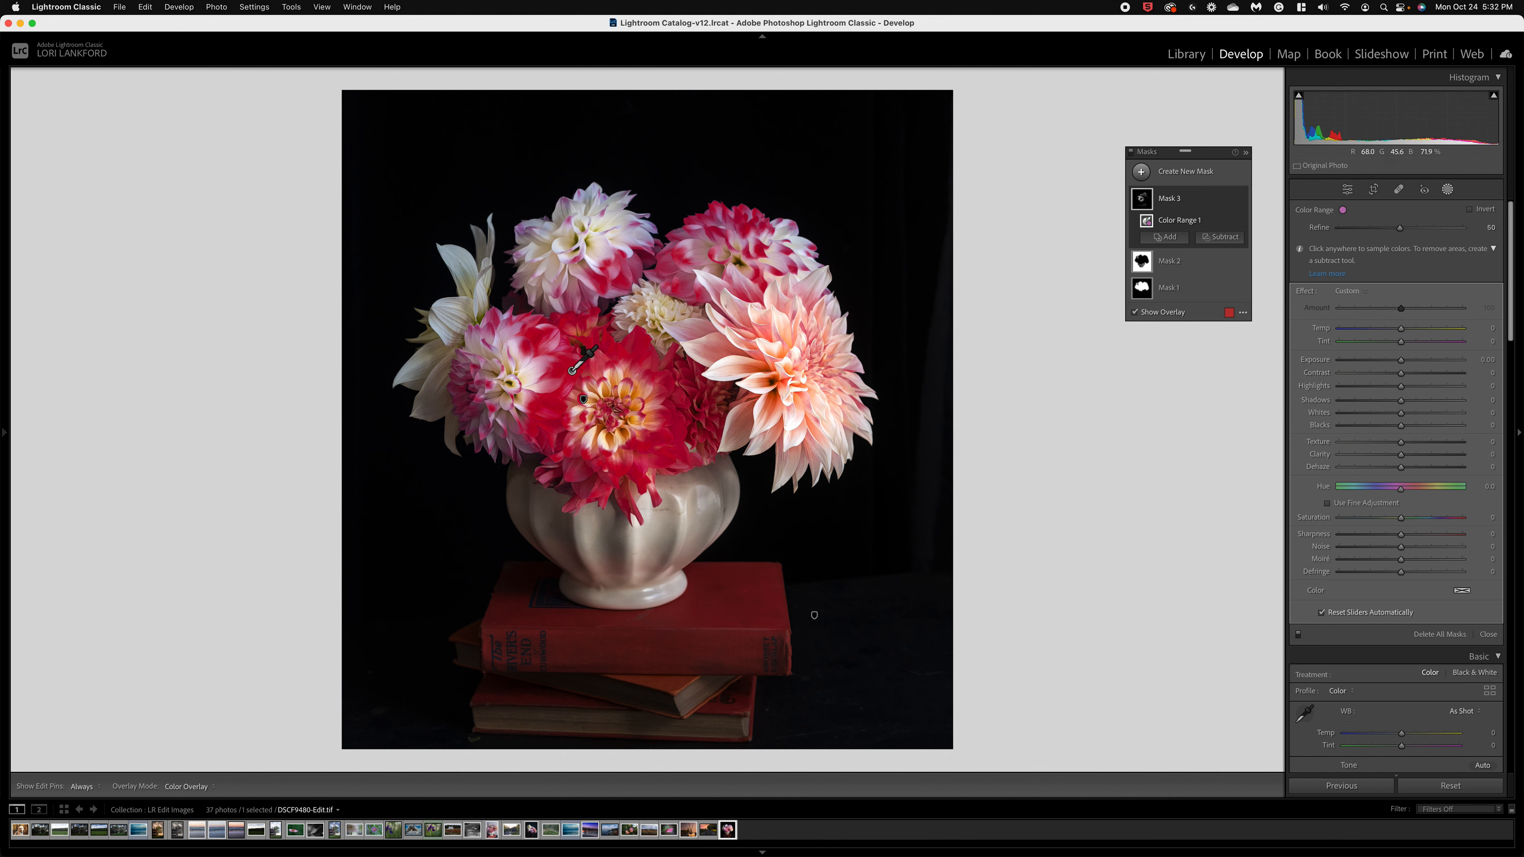
left_click(571, 371)
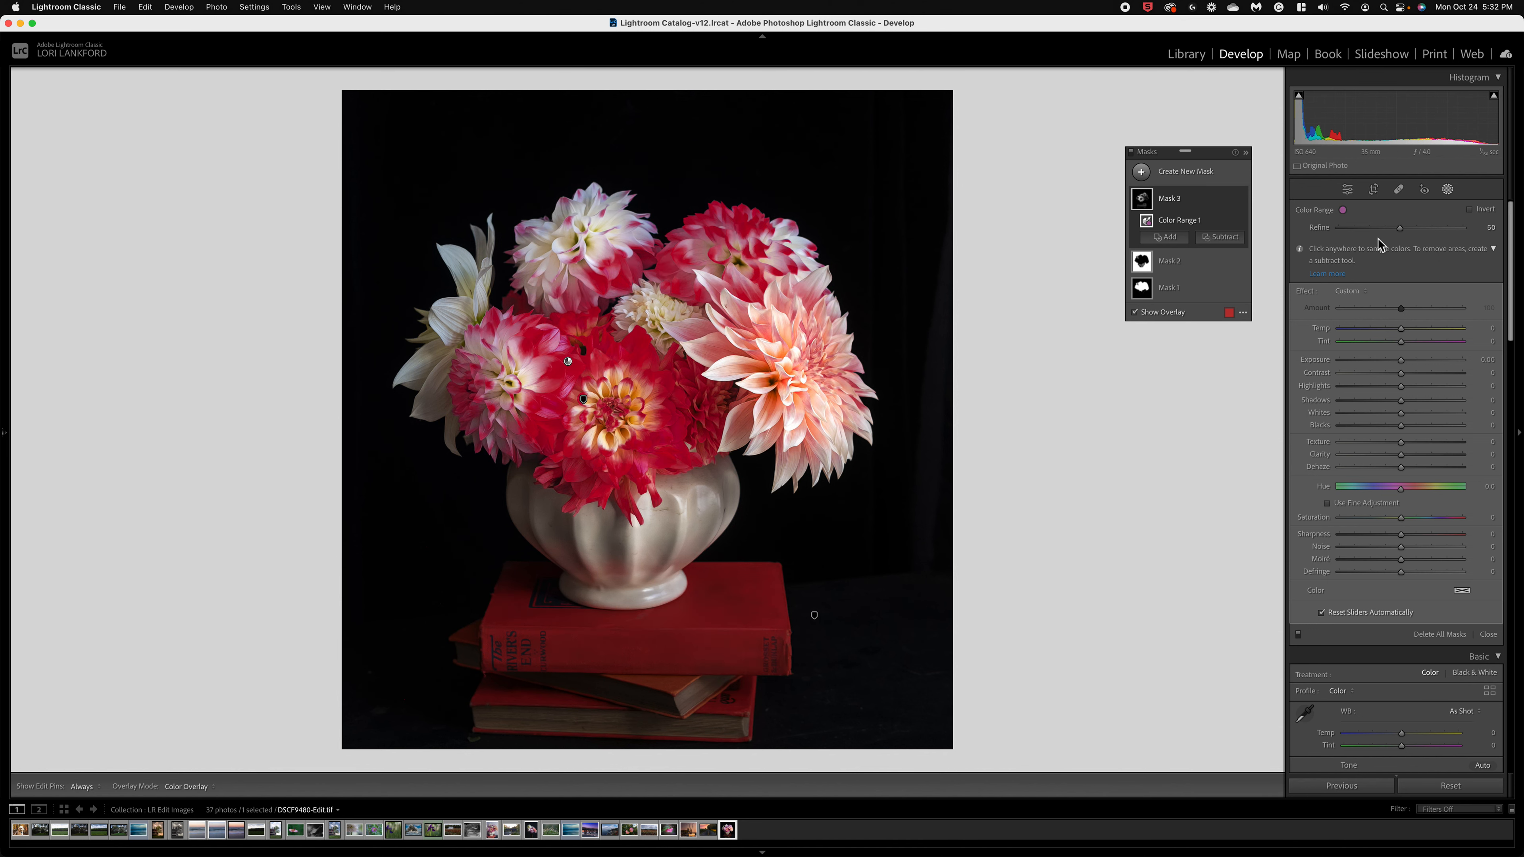
- Set the colour range's Refine to 34 and resample its colour, trying the white dahlia before returning to the purple petals
left_click(1401, 230)
left_click_drag(1401, 229, 1351, 231)
mouse_move(1371, 228)
left_mouse_down()
mouse_move(1427, 231)
mouse_move(1381, 227)
left_mouse_up()
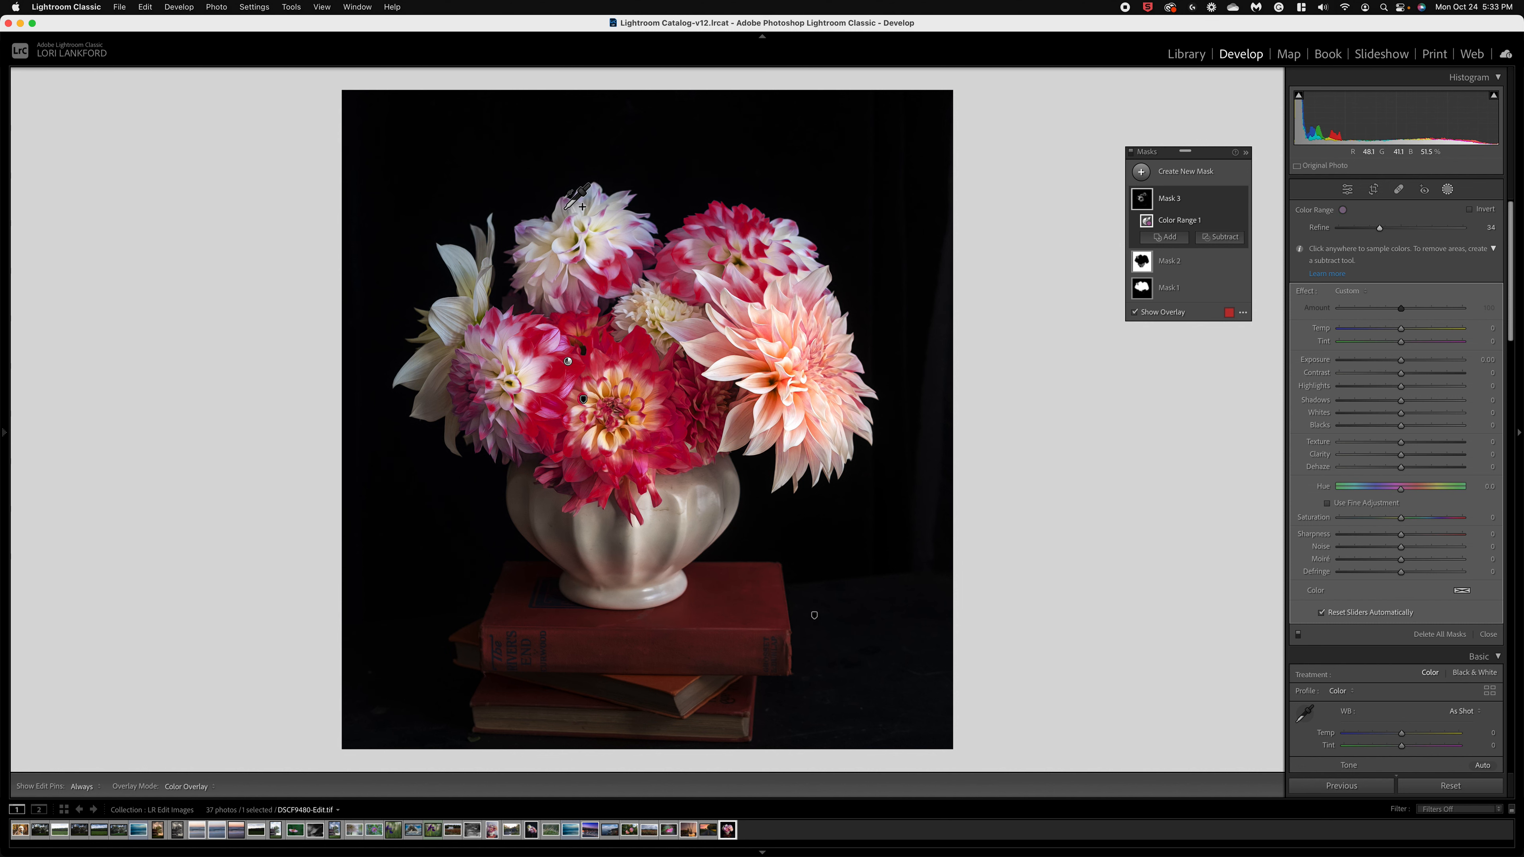
left_click(568, 193)
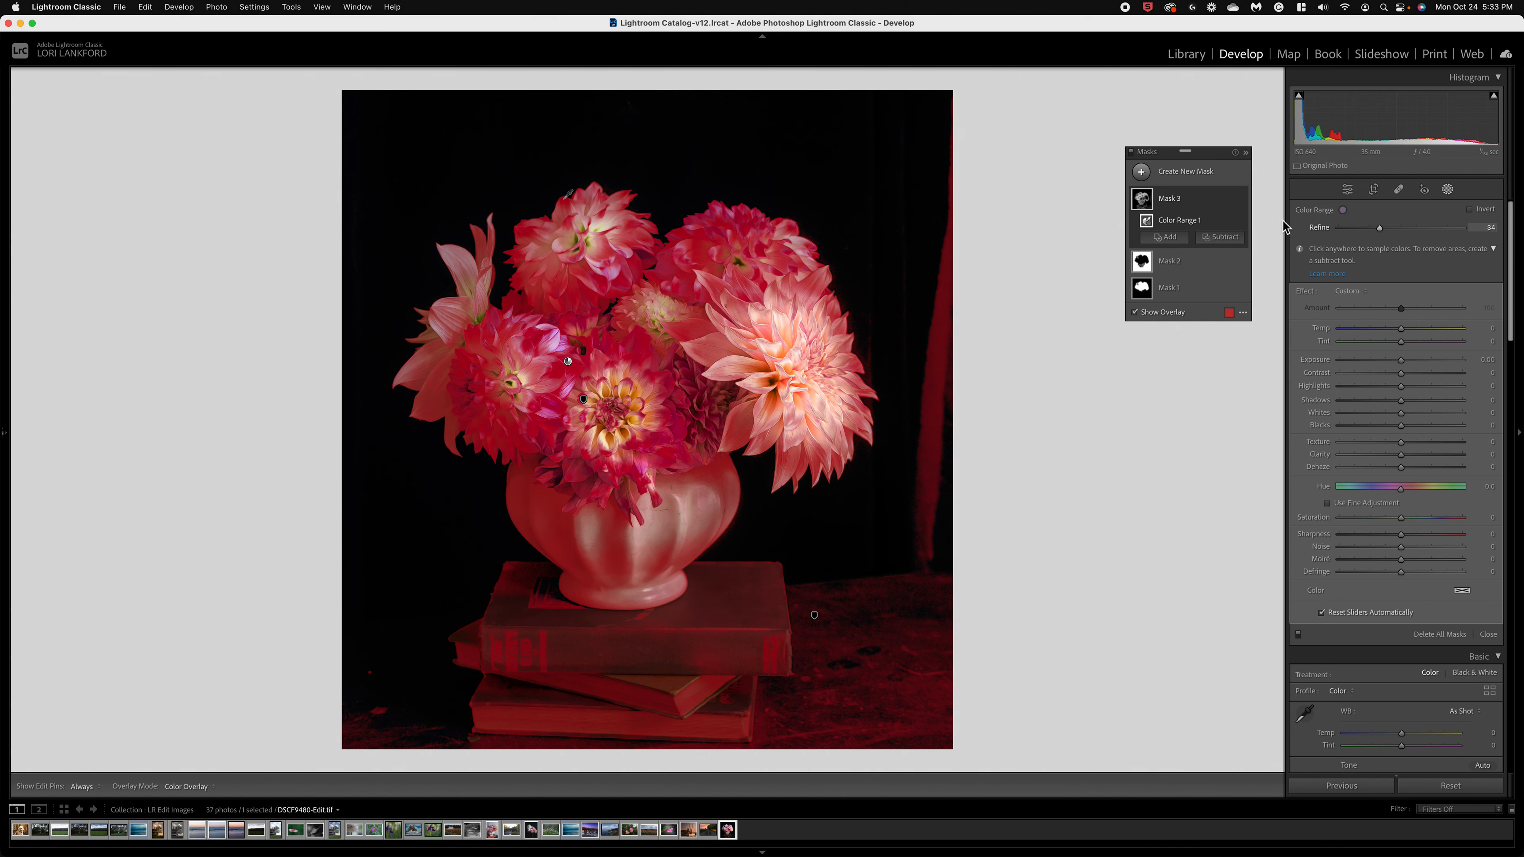
left_click(561, 374)
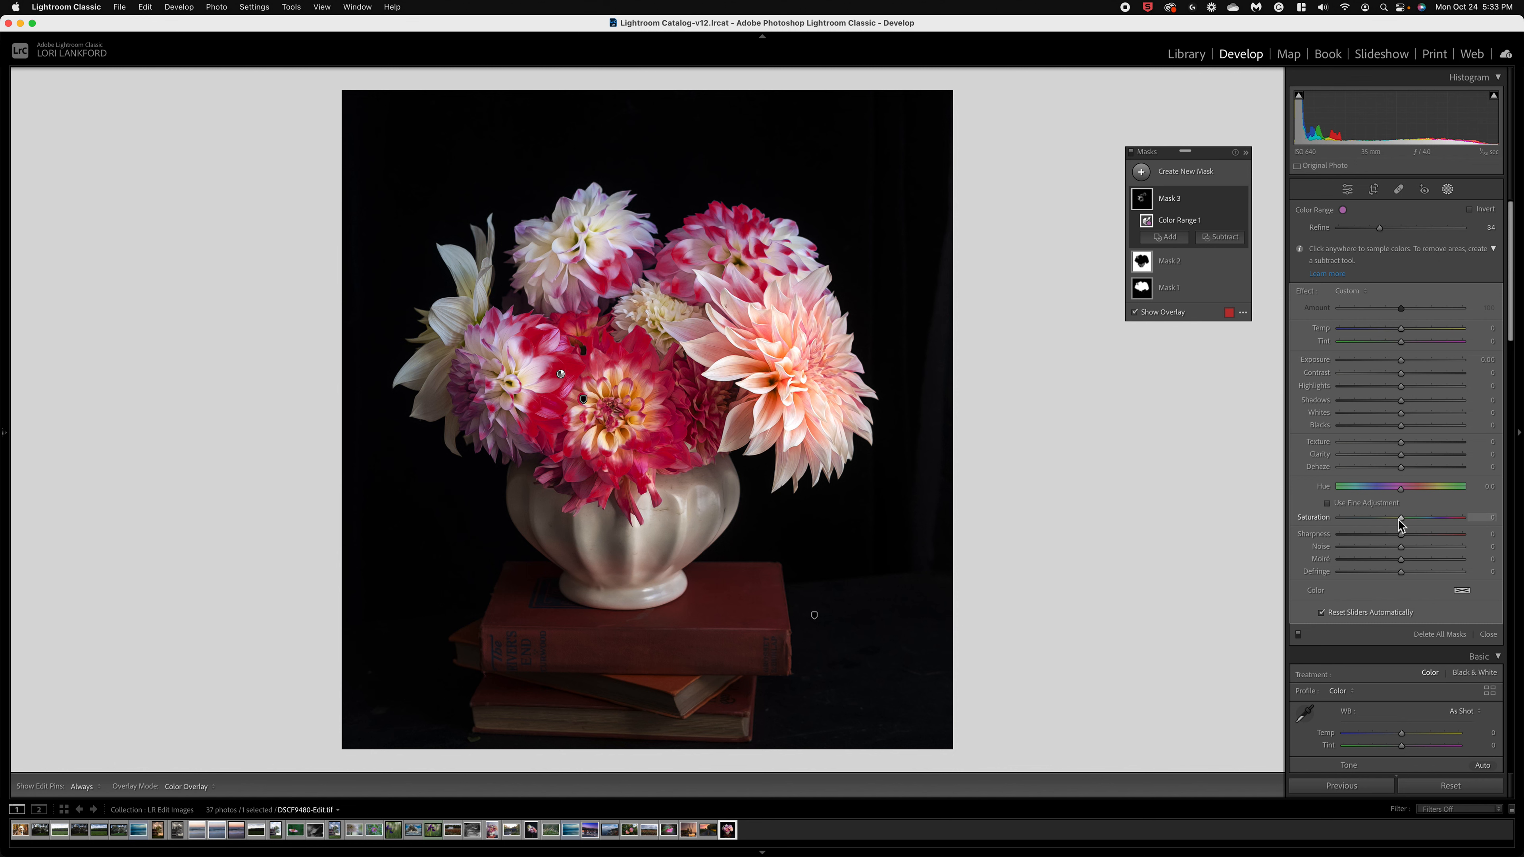
- Set the purple petal mask's Saturation to 22 and shift its Hue to about 8.7
mouse_move(1401, 518)
left_mouse_down()
mouse_move(1416, 528)
mouse_move(1404, 495)
mouse_move(1423, 495)
mouse_move(1386, 493)
mouse_move(1409, 491)
left_mouse_up()
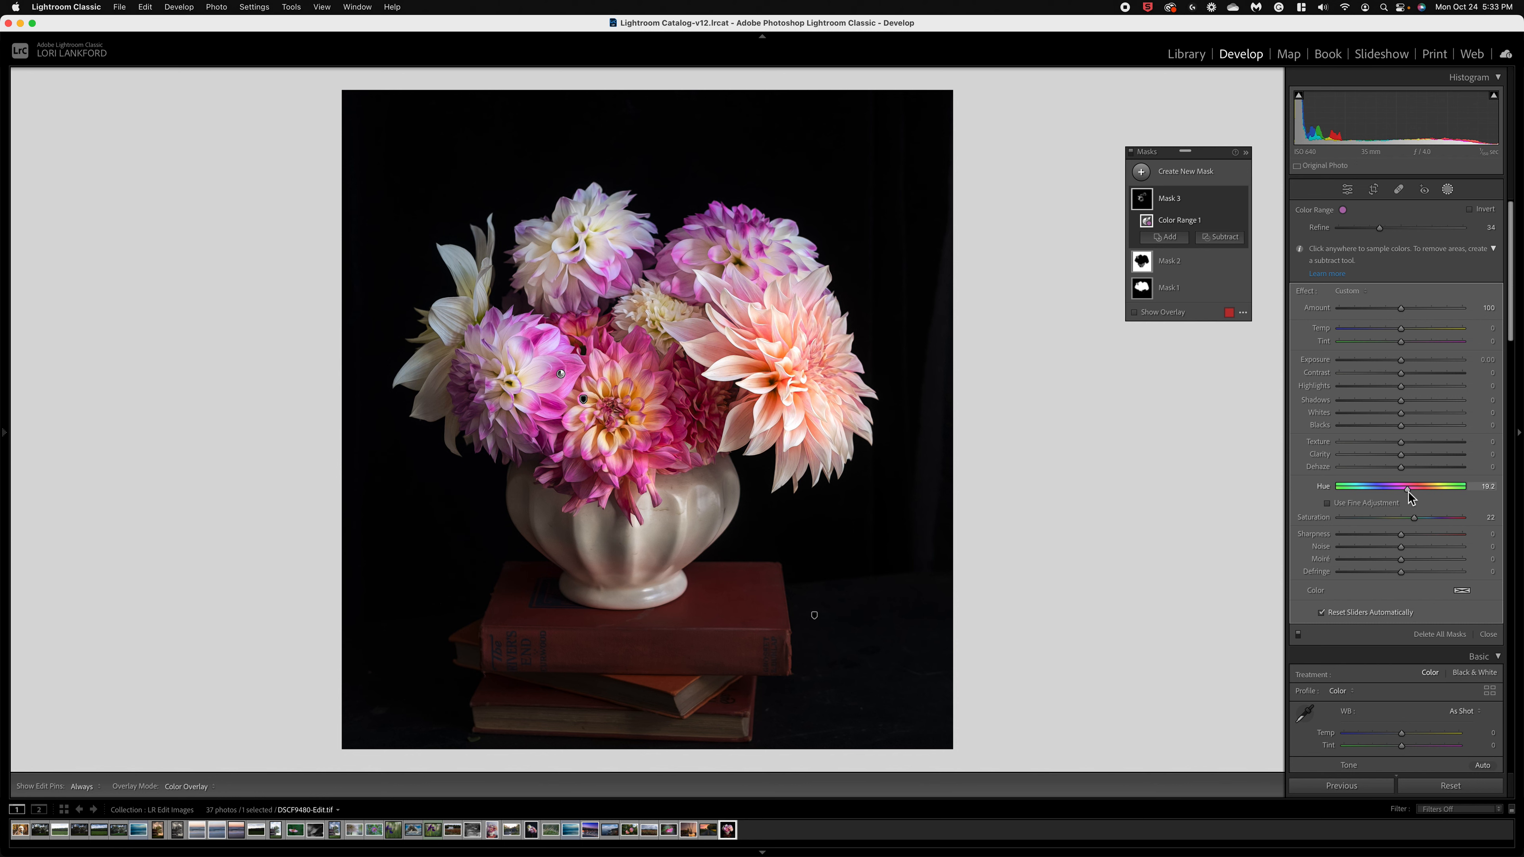
left_click_drag(1409, 492, 1405, 491)
- Create a new Color Range mask sampled from the orange book cover in the middle of the stack
left_click(1142, 172)
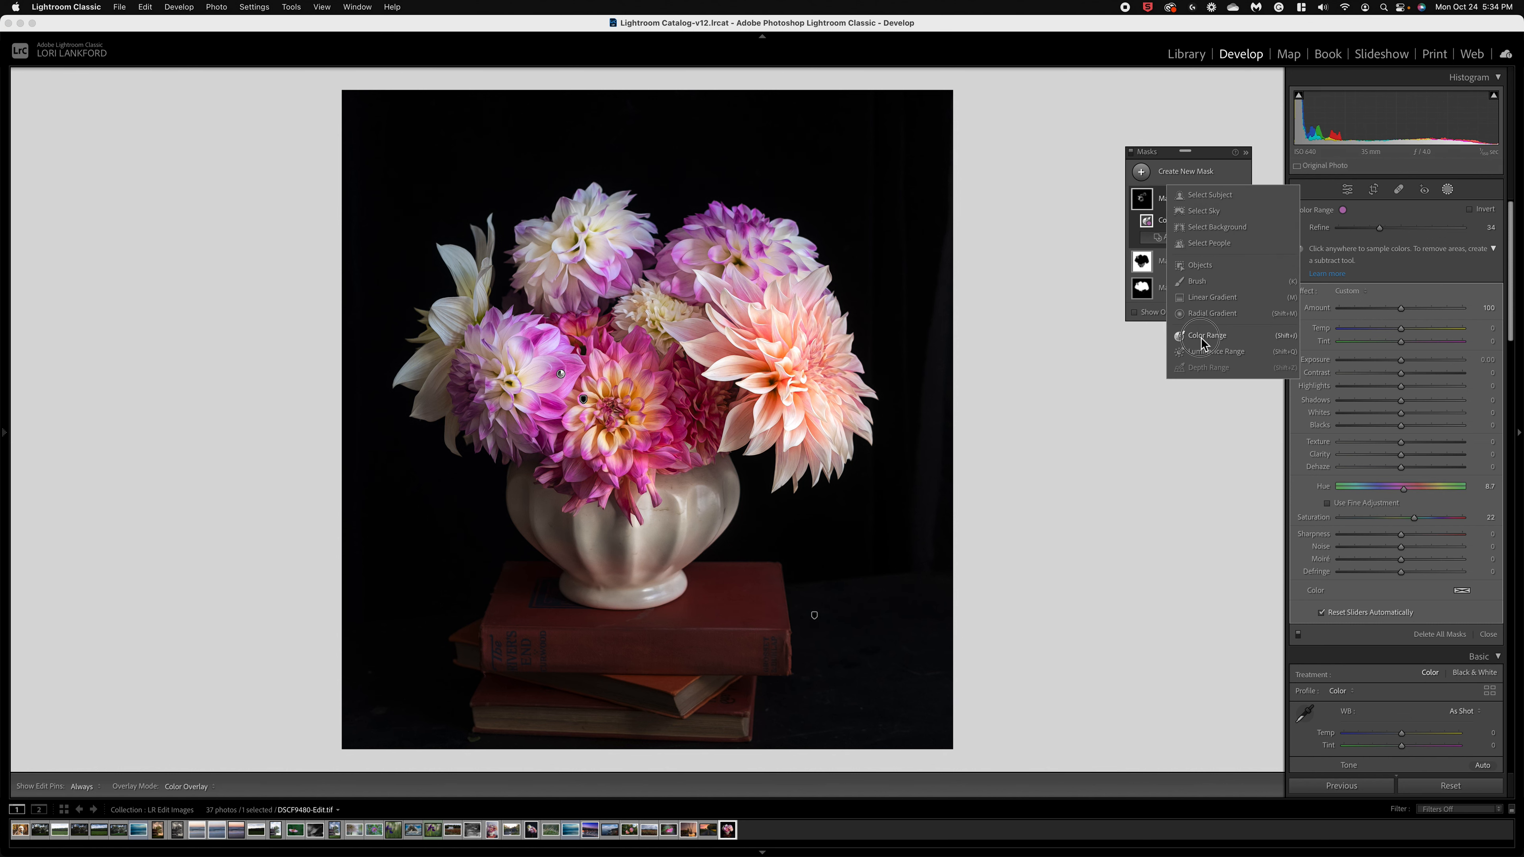
left_click(1206, 336)
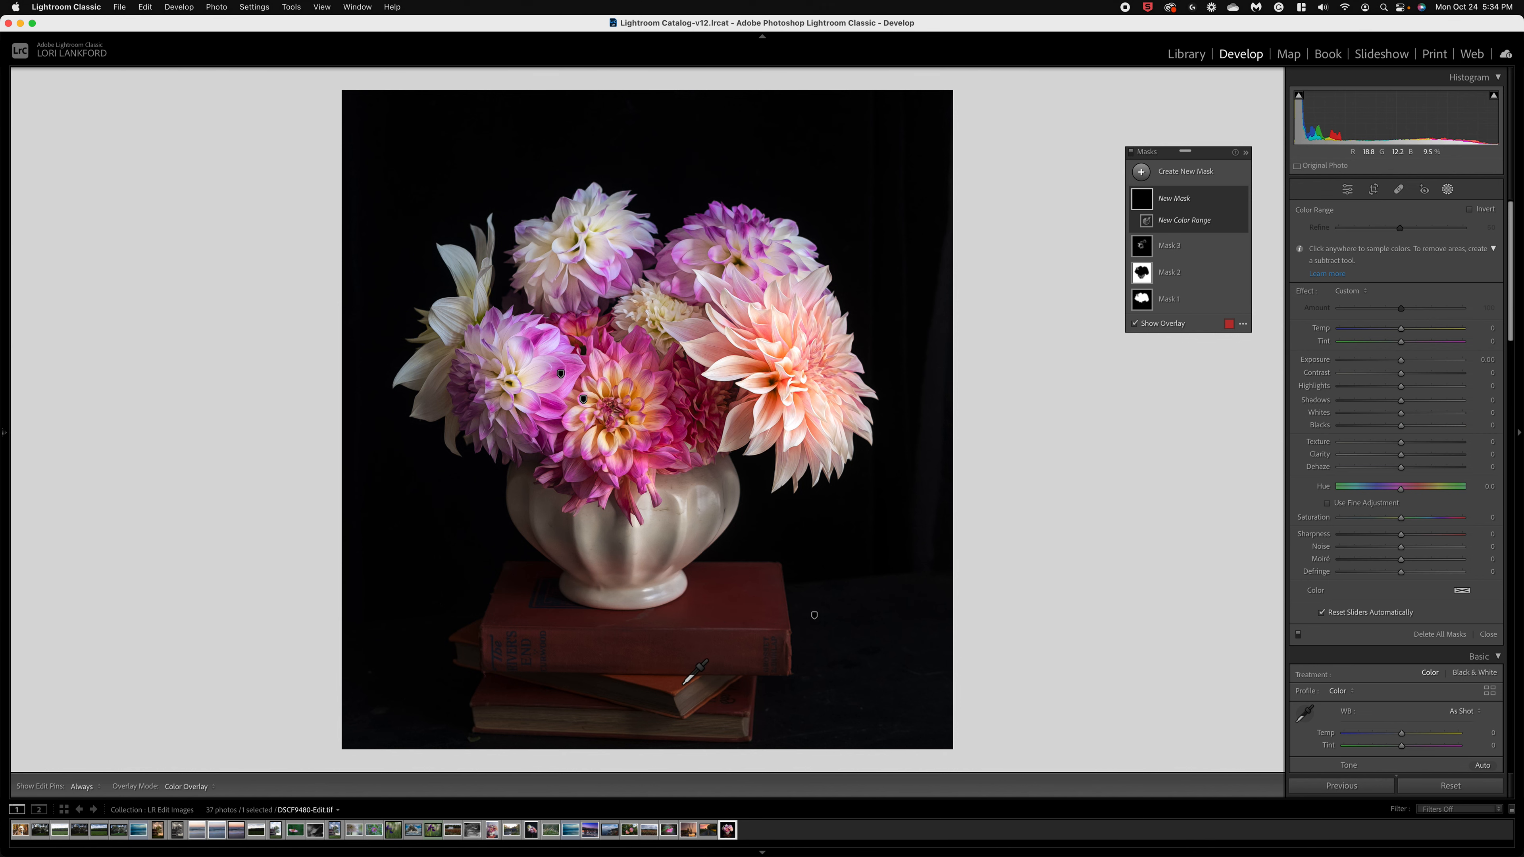
left_click(670, 688)
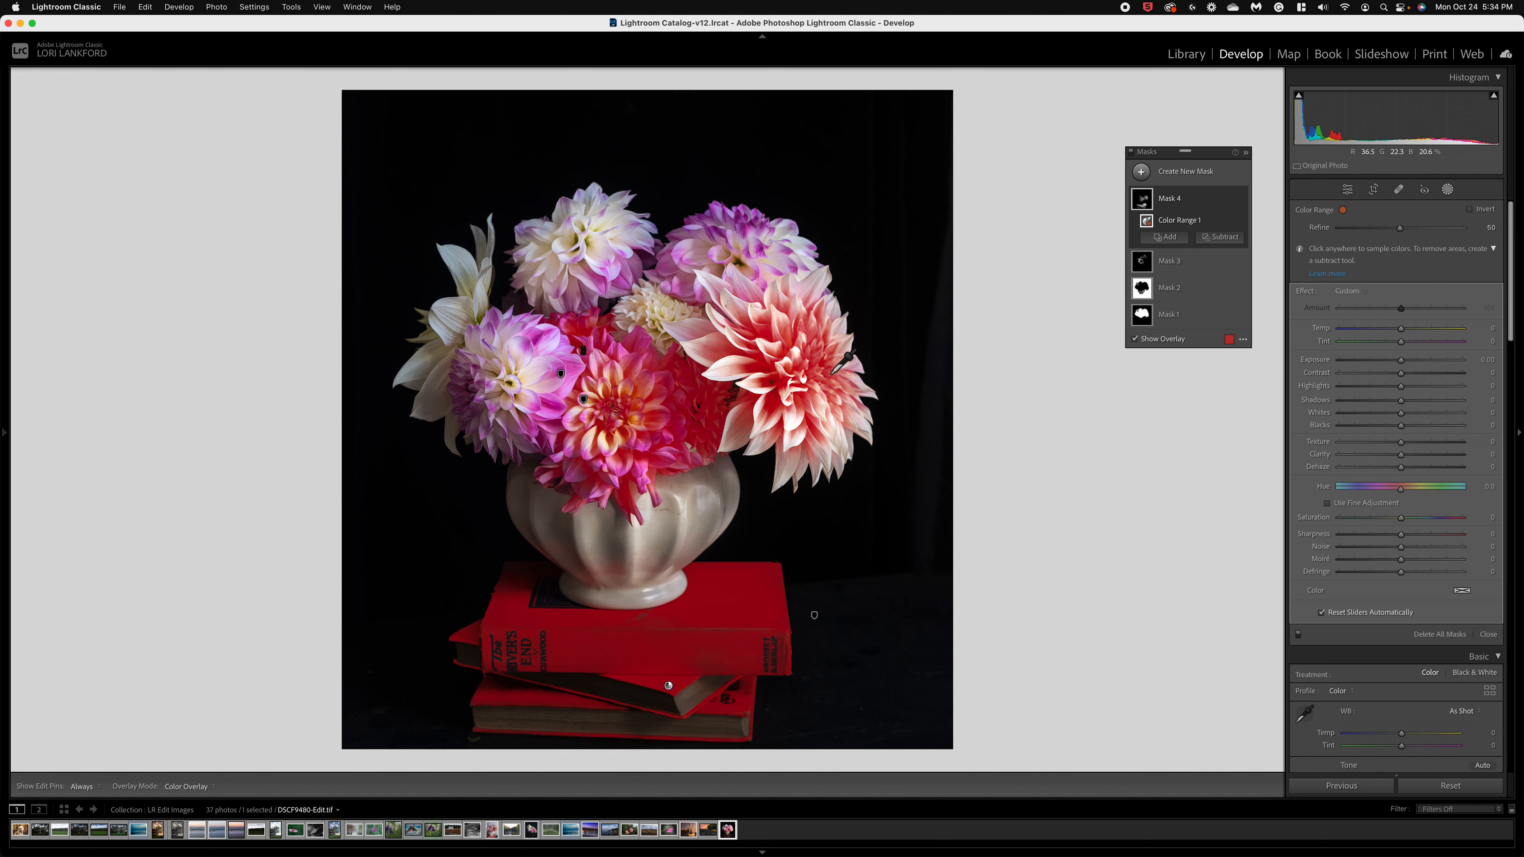
- Subtract the flowers from the book colour mask with an Objects selection and set its Exposure to 0.14
left_click(1222, 239)
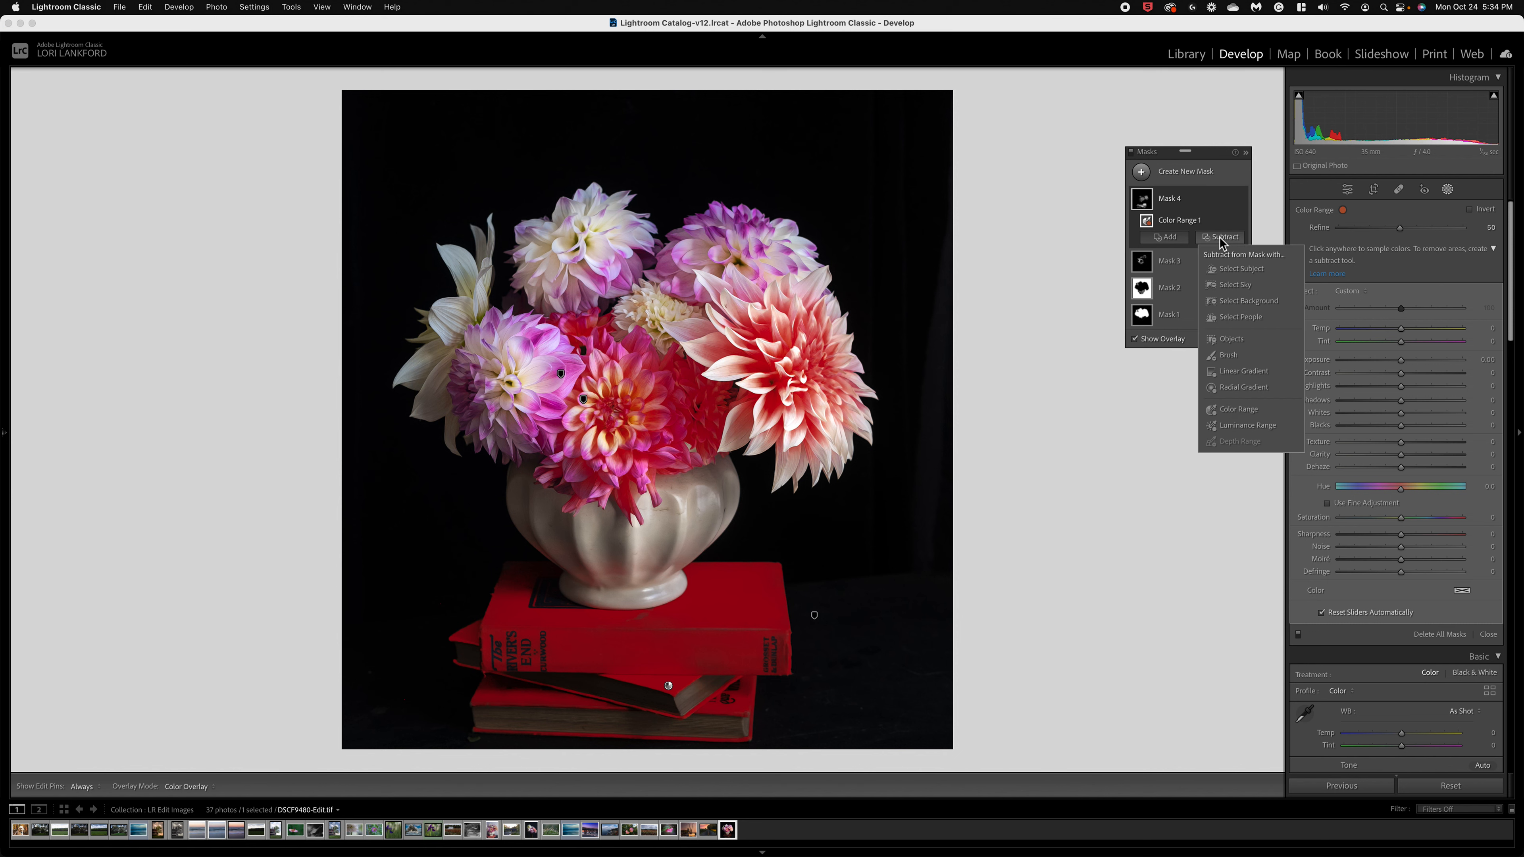
left_click(1227, 346)
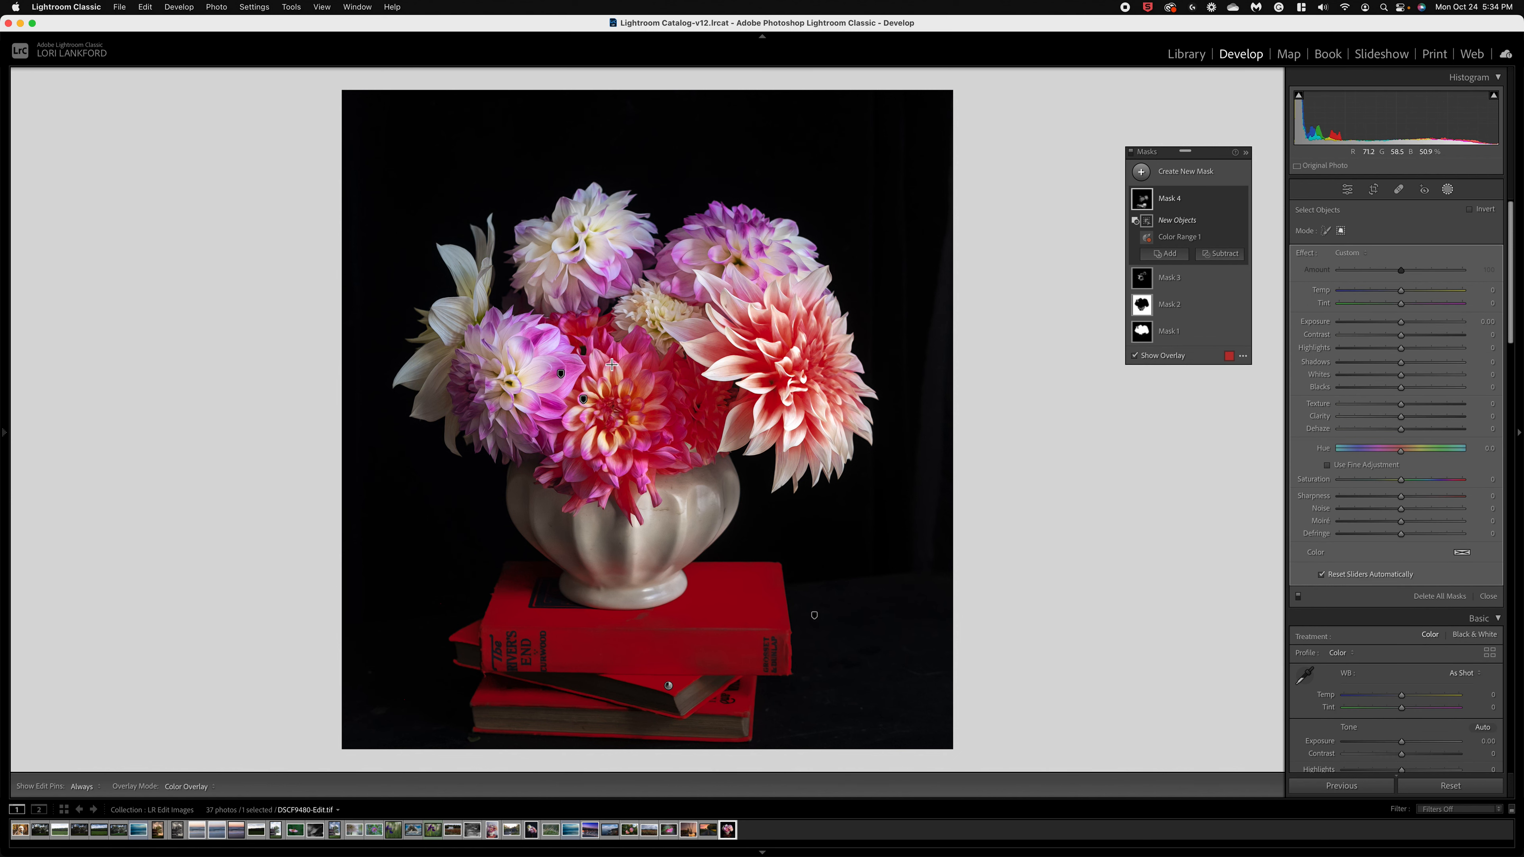
left_click_drag(531, 314, 767, 534)
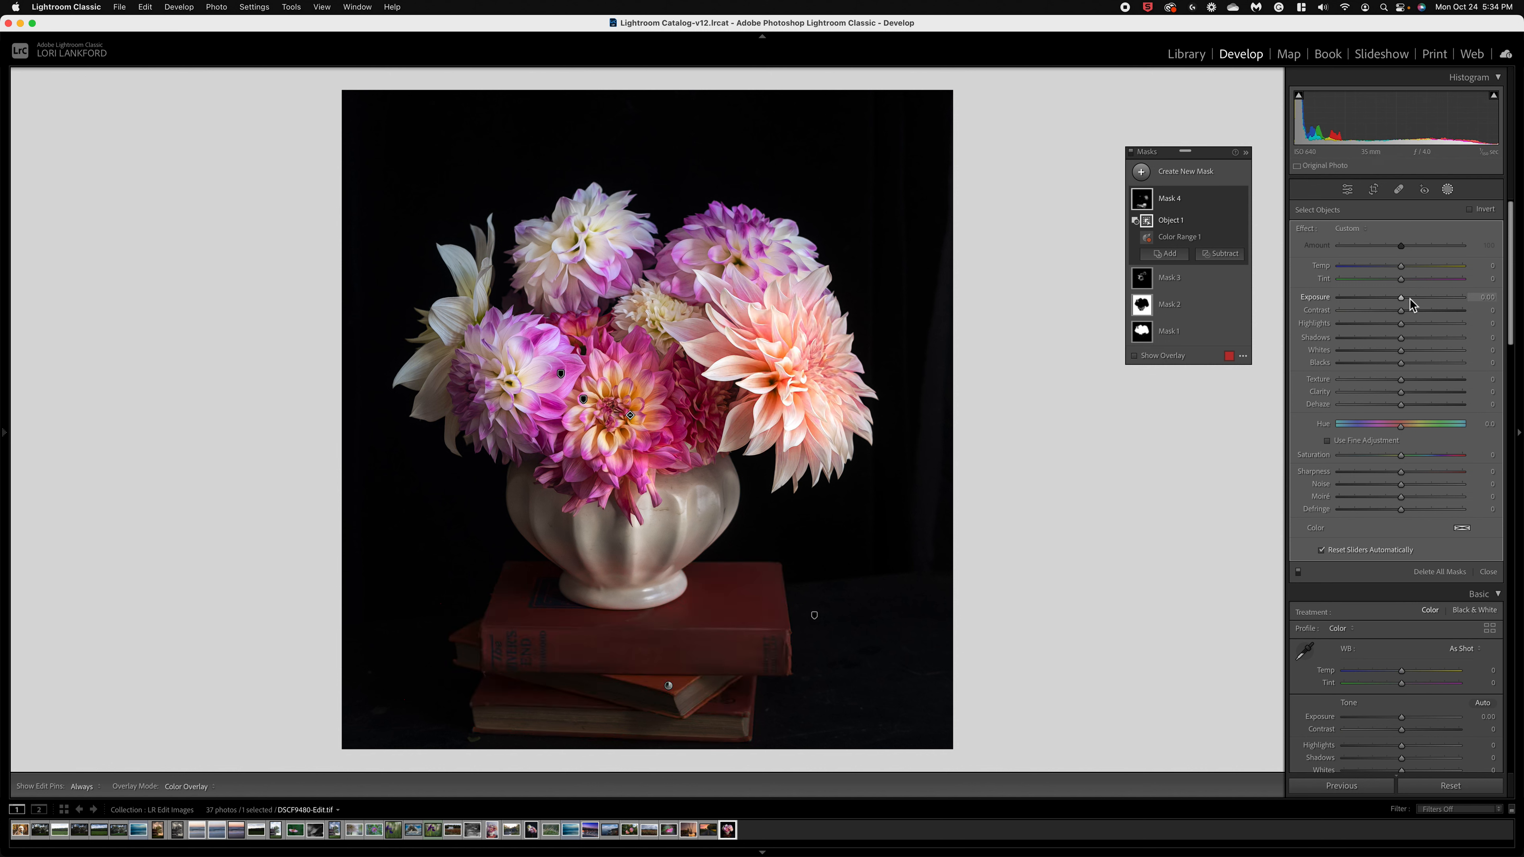
mouse_move(1401, 299)
left_mouse_down()
mouse_move(1450, 313)
mouse_move(1402, 300)
left_mouse_up()
- Examine the mask's colour range selection while switching the overlay mode through Color Overlay on B&W, Image on White and Image on B&W
left_click(1175, 238)
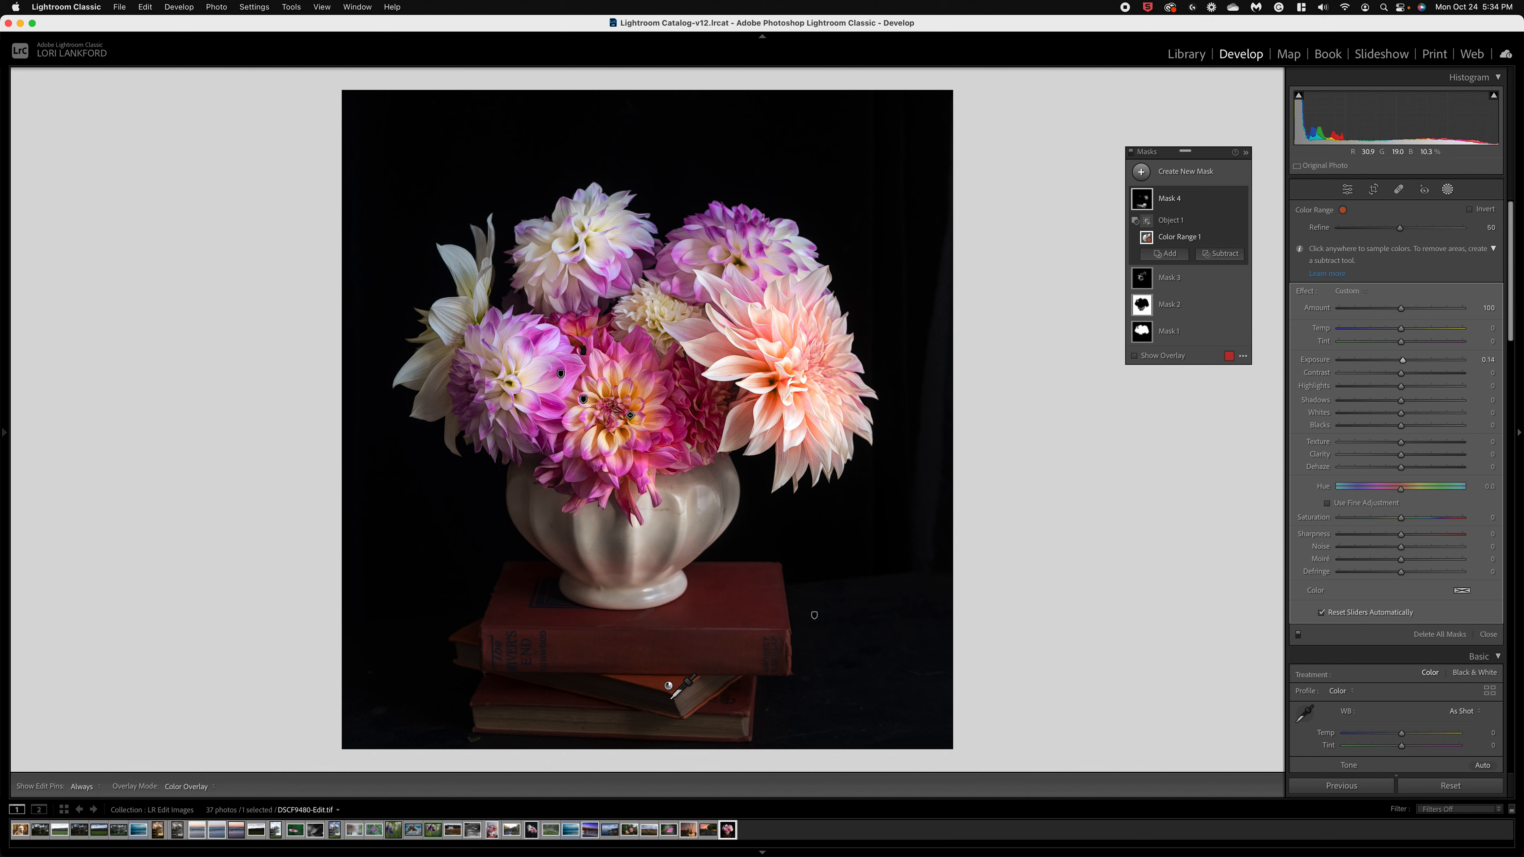
mouse_move(670, 695)
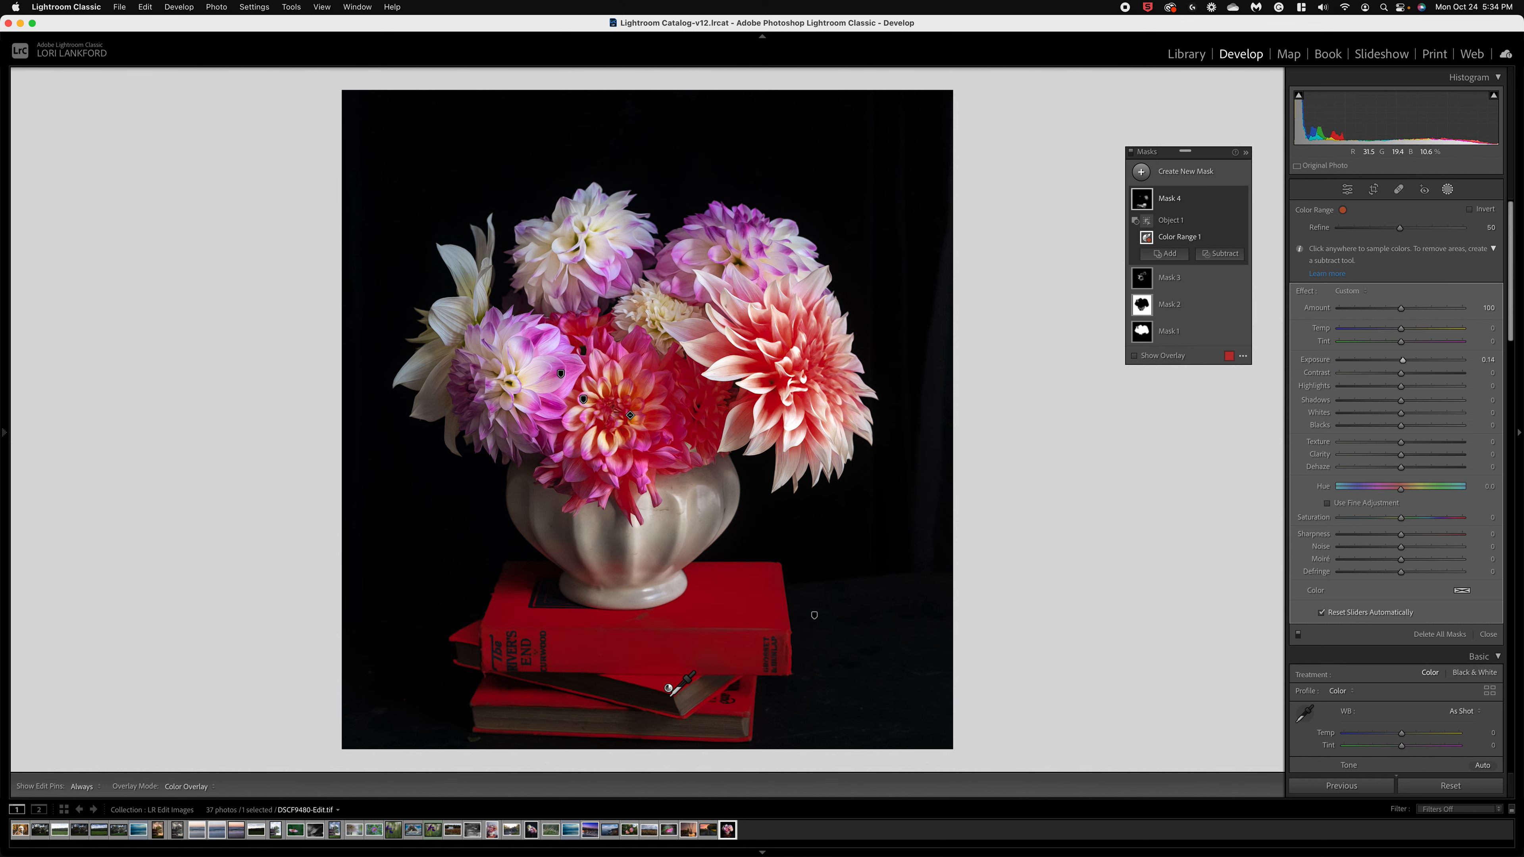
left_click(213, 790)
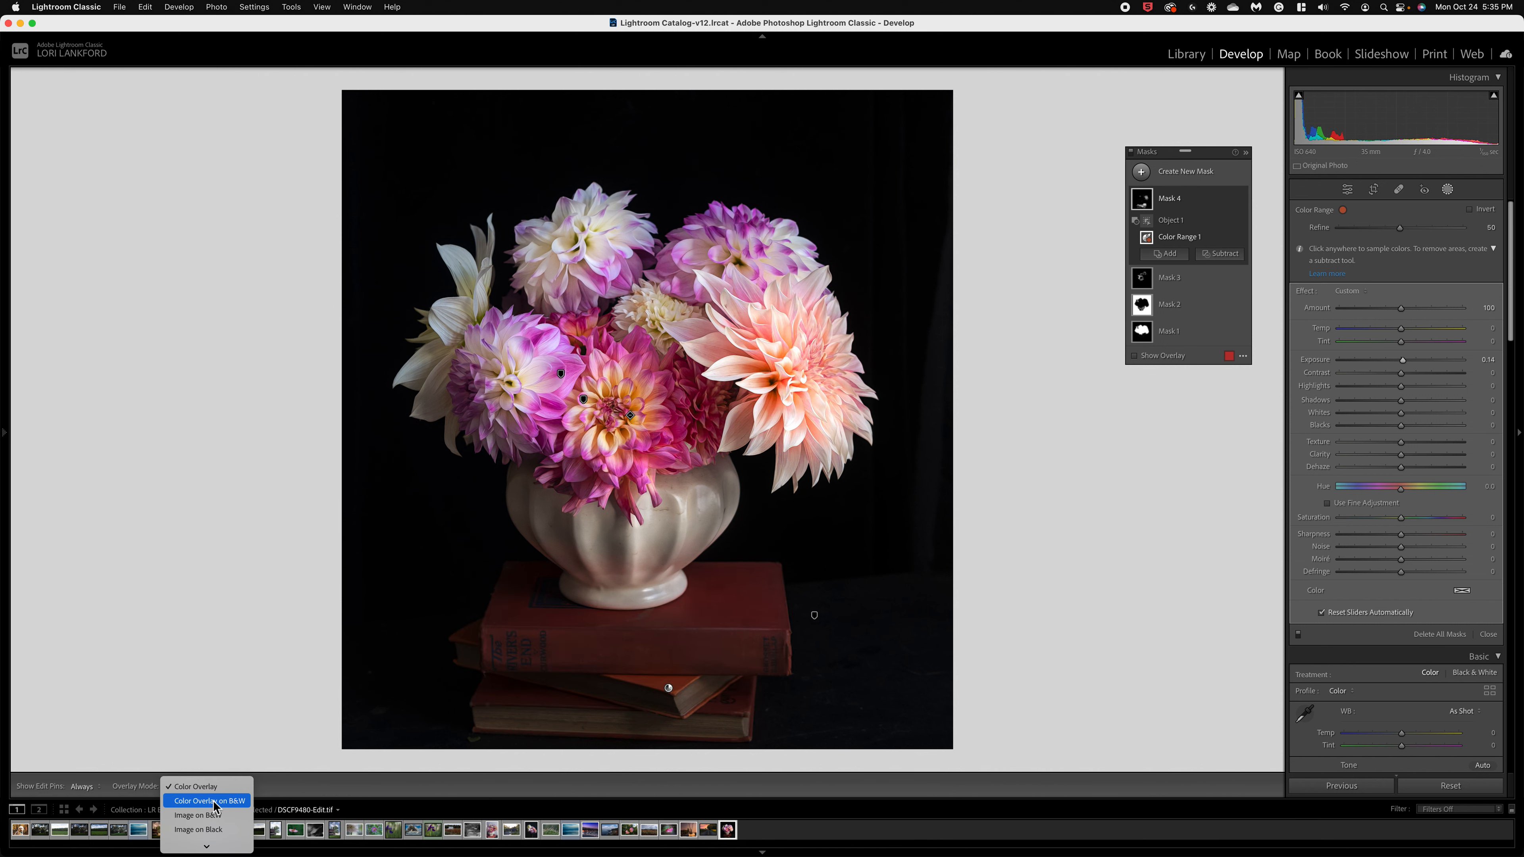
left_click(216, 802)
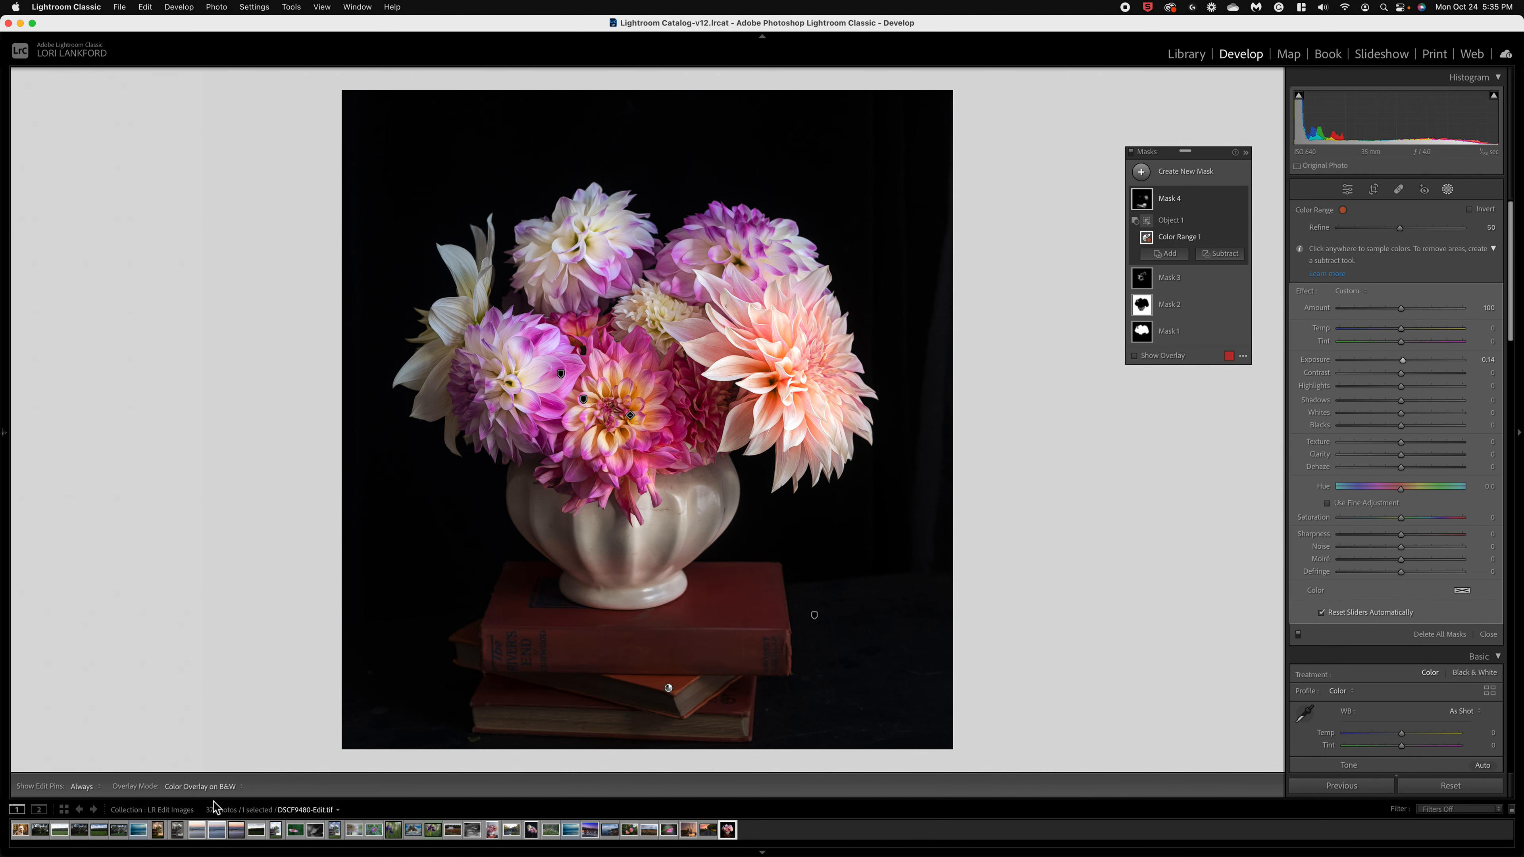
left_click(241, 791)
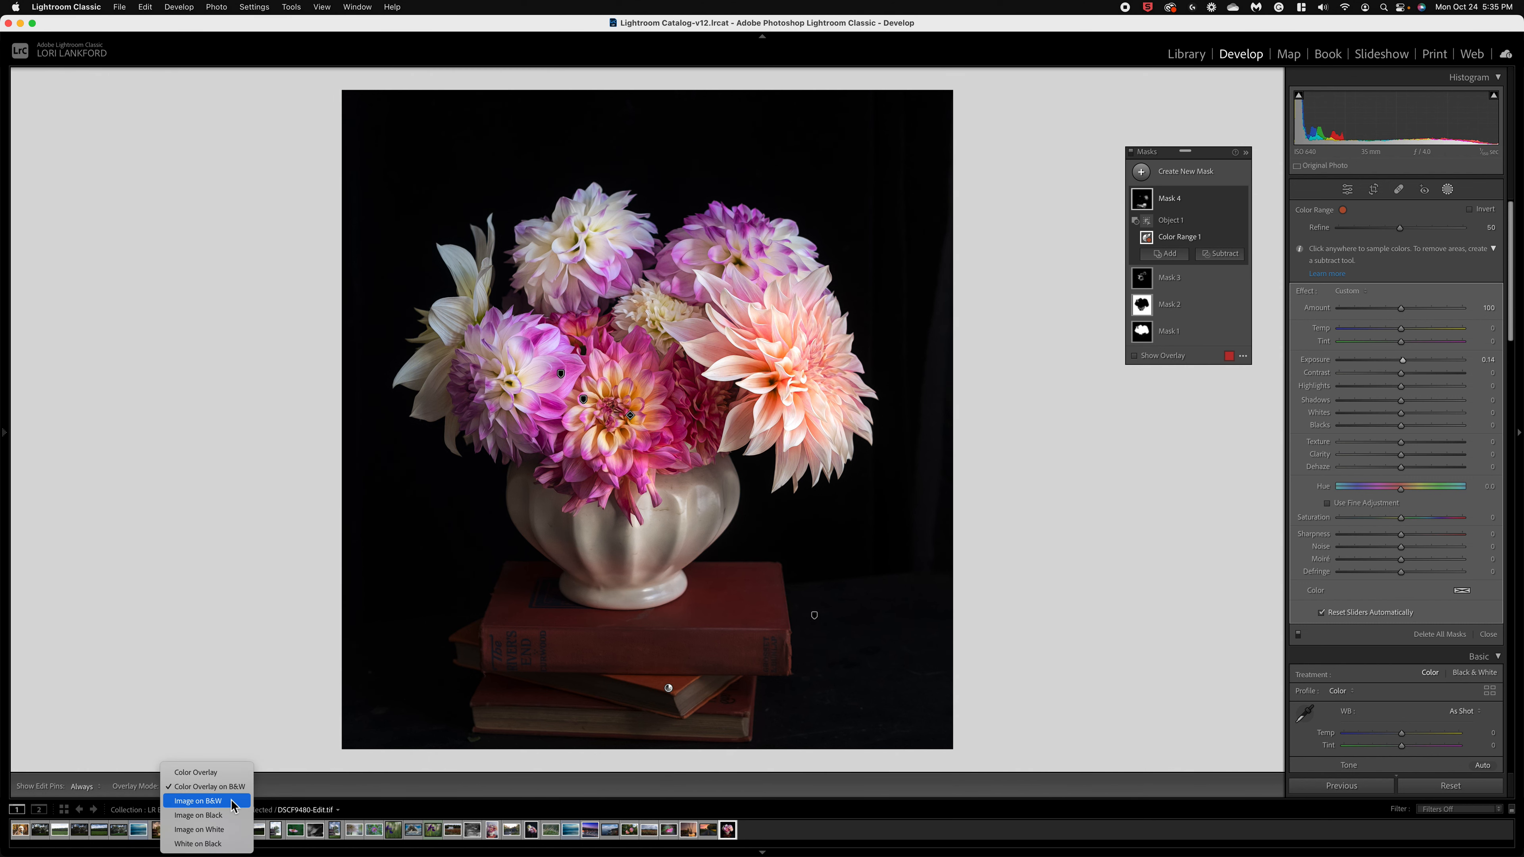
left_click(228, 829)
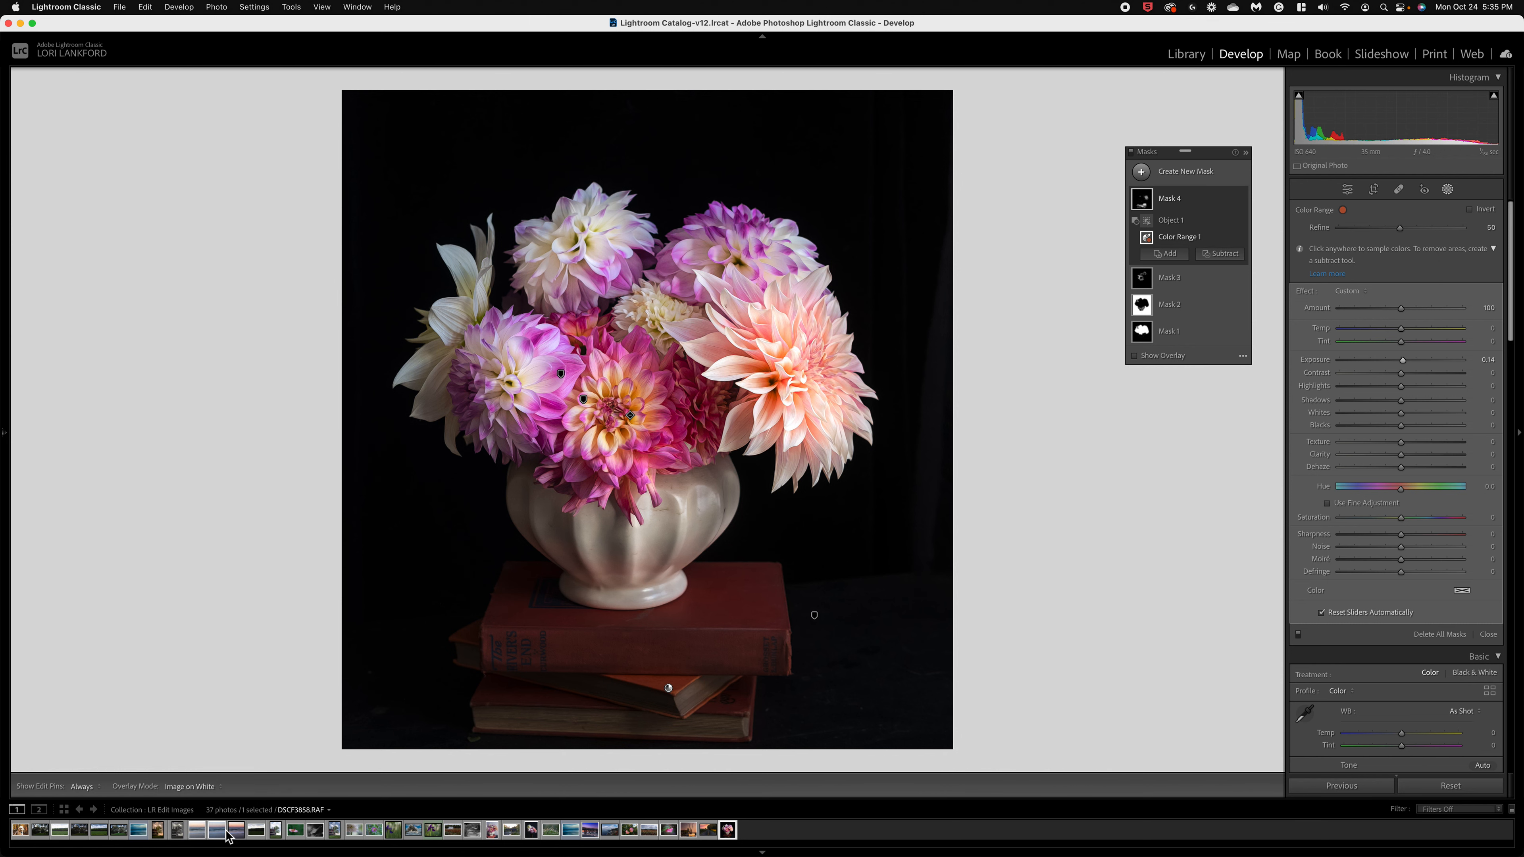
left_click(222, 788)
left_click(222, 759)
left_click(669, 689)
left_click(668, 689)
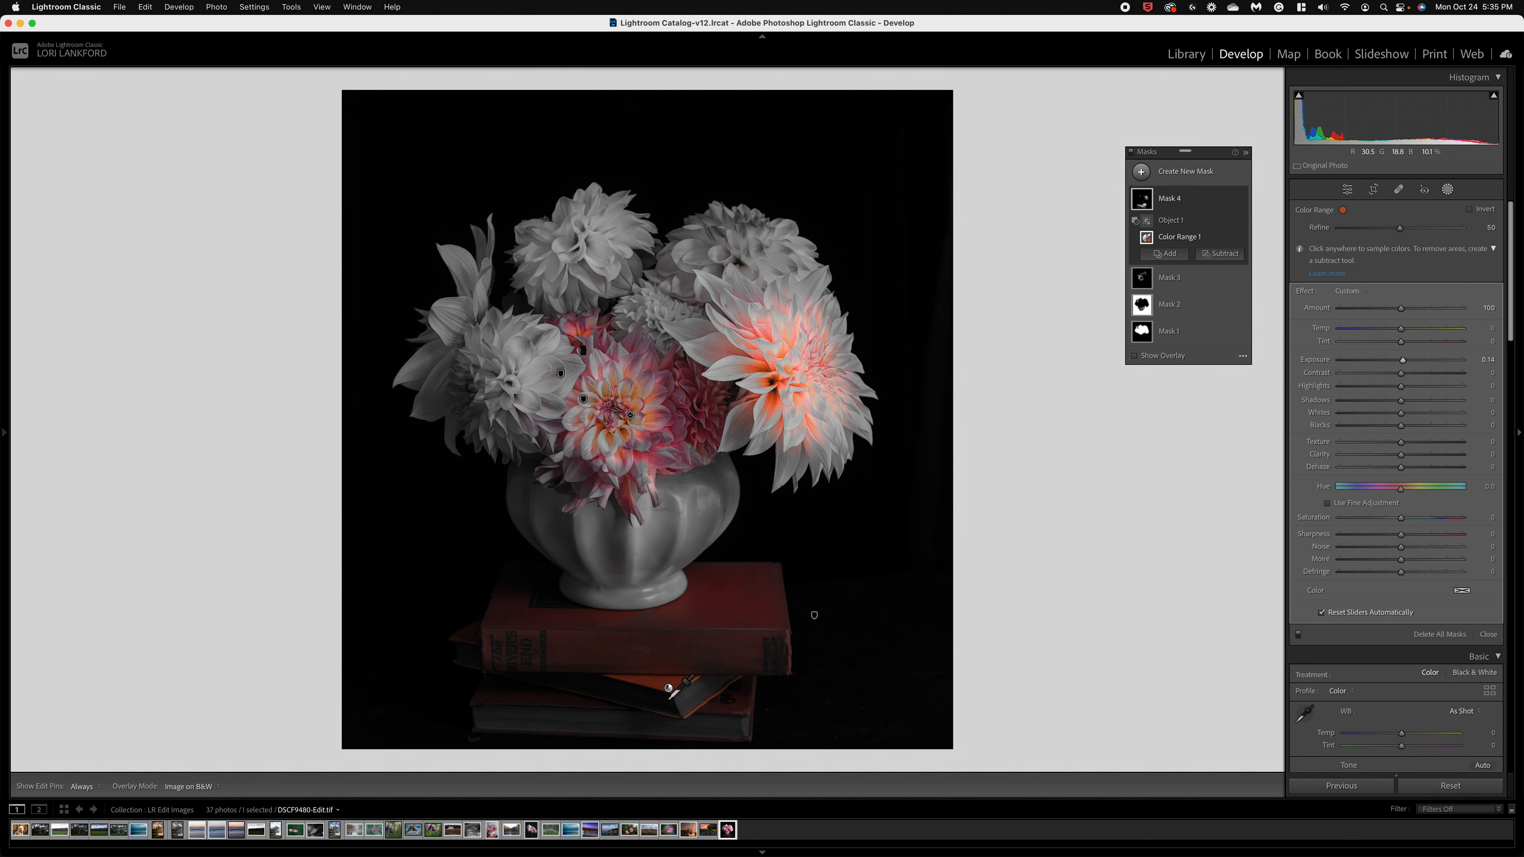
- Try to subtract the whole bouquet from Mask 4 with a second Objects selection, and delete Mask 4
left_click(1221, 254)
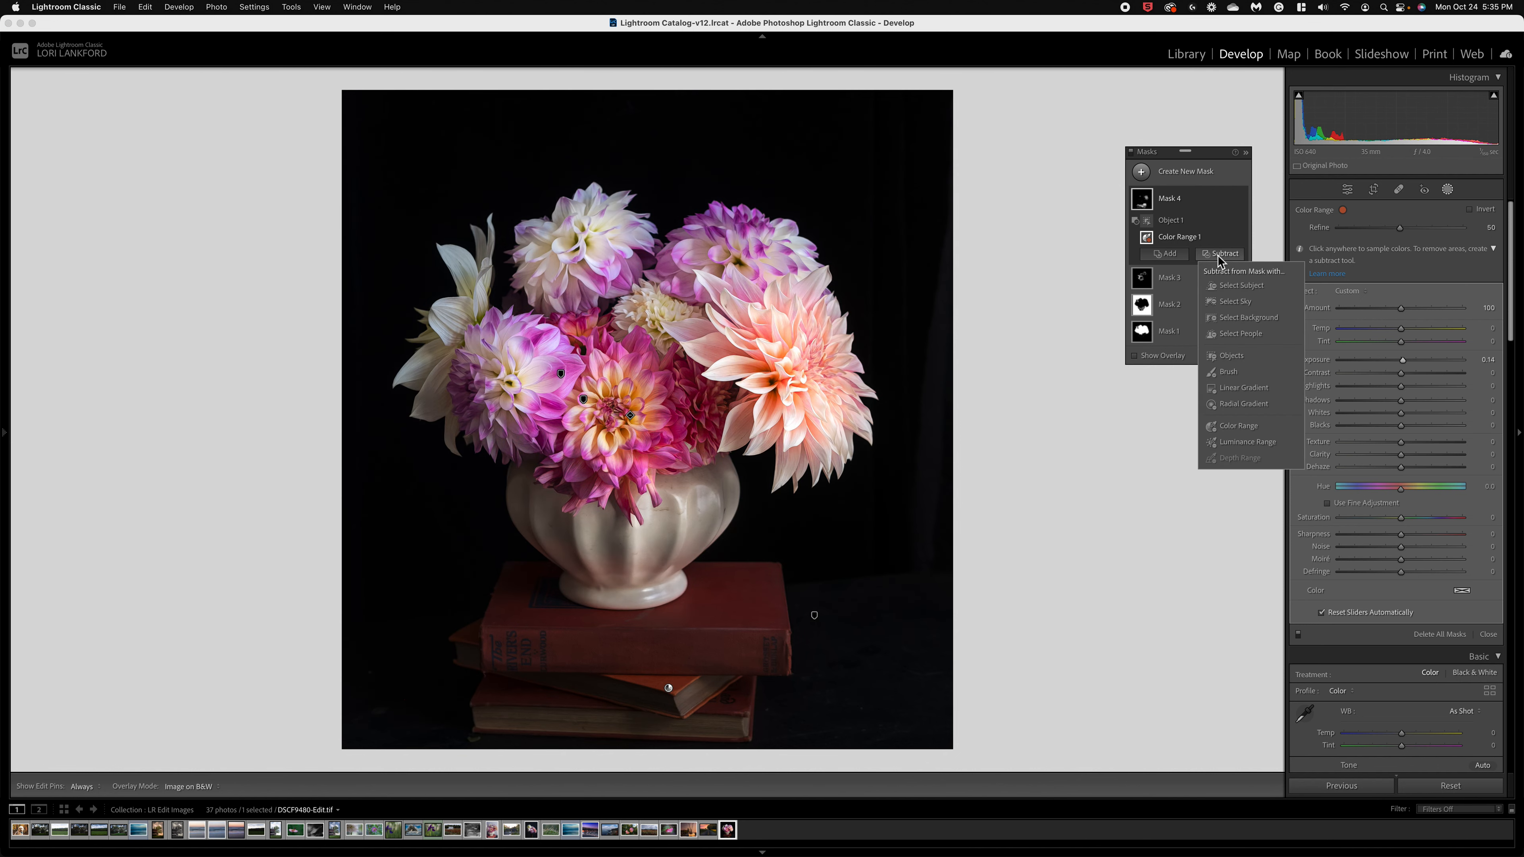
left_click(1228, 355)
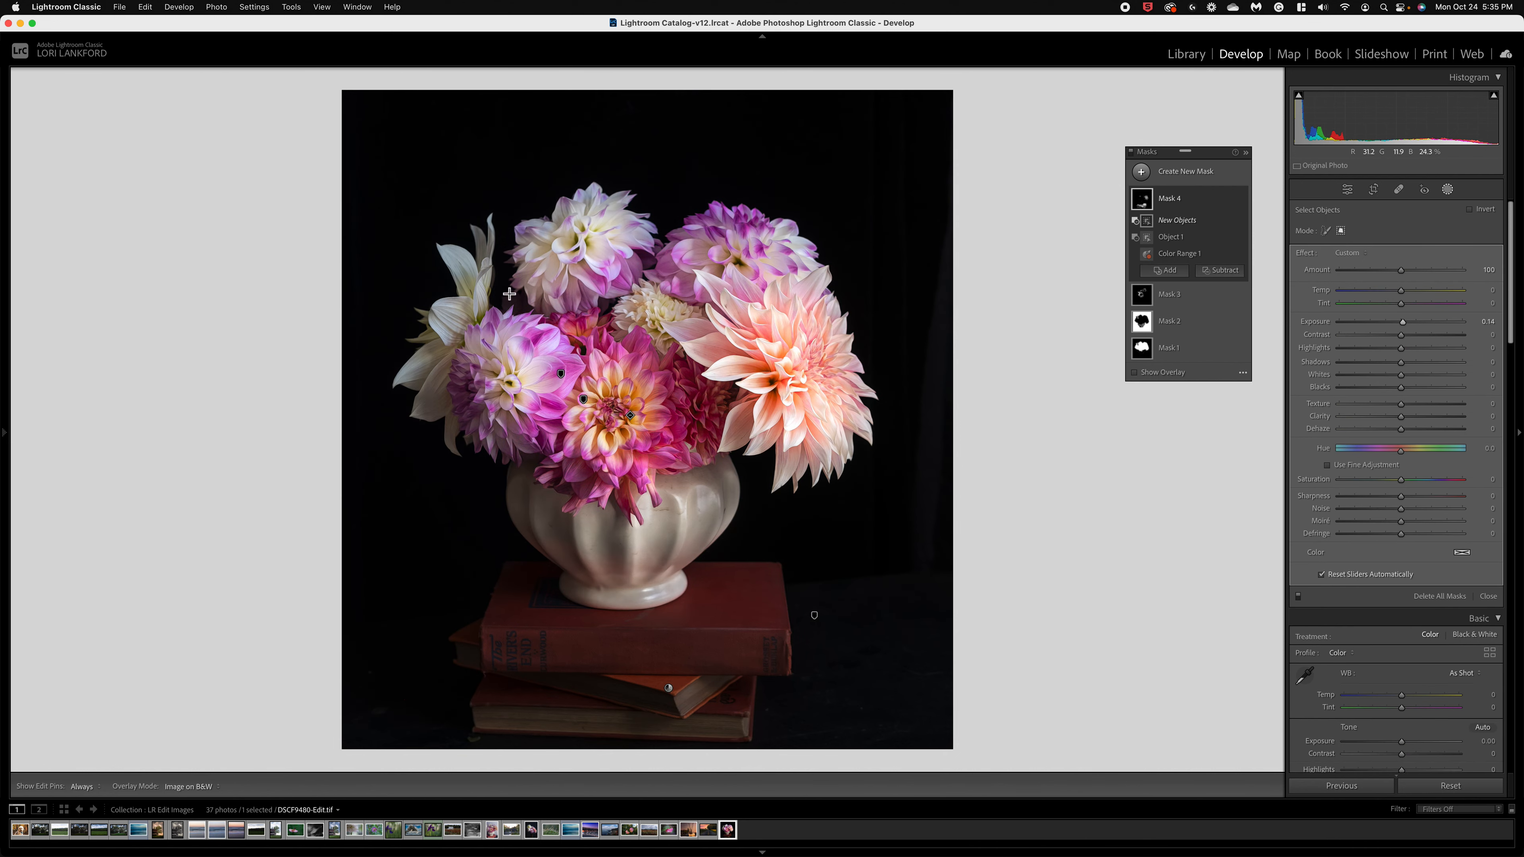
left_click_drag(520, 246, 886, 534)
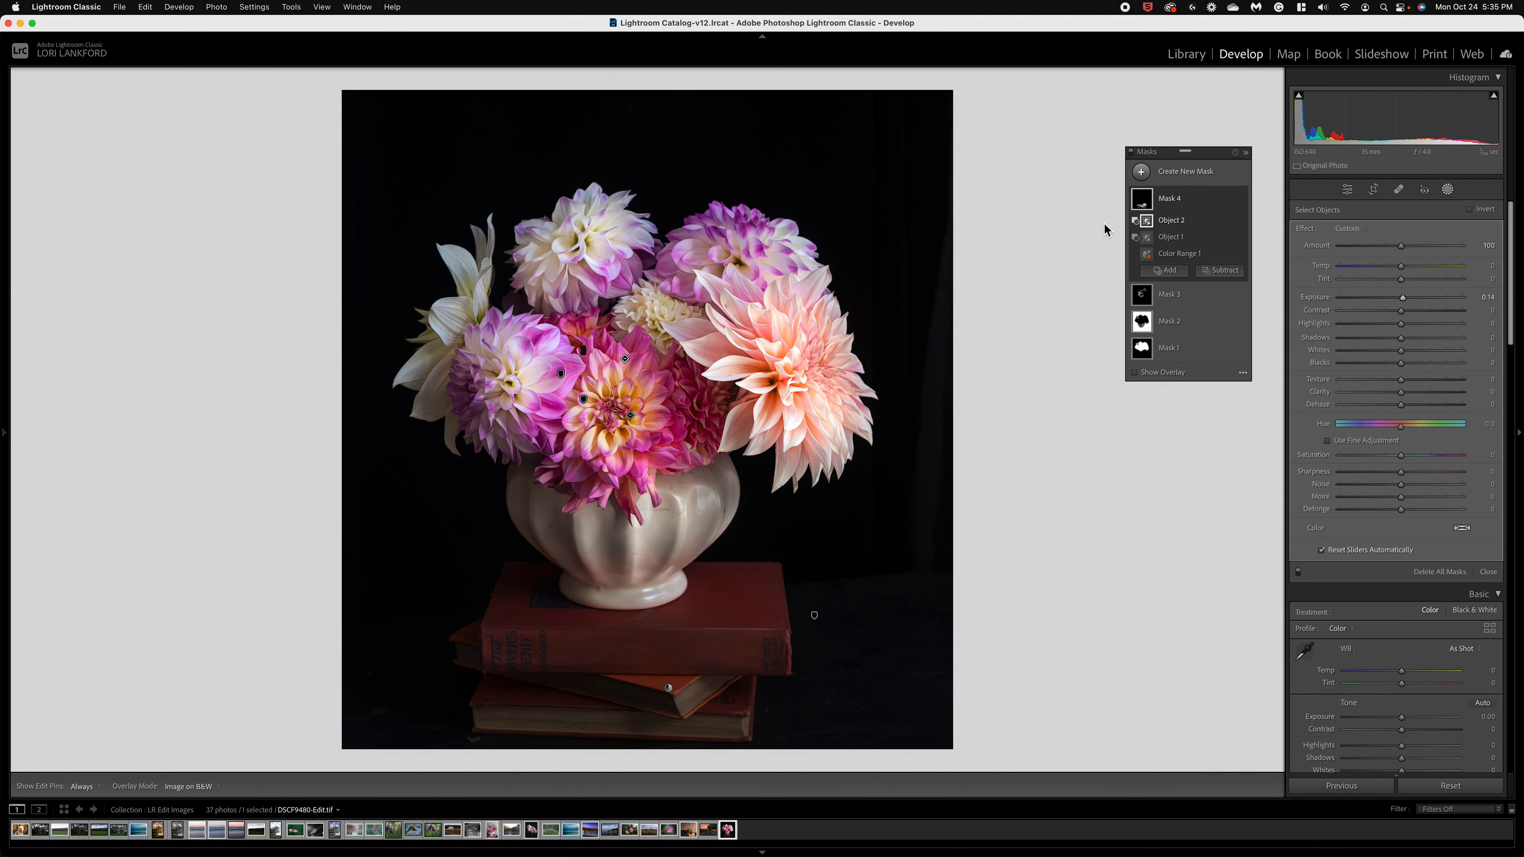
left_click(1230, 199)
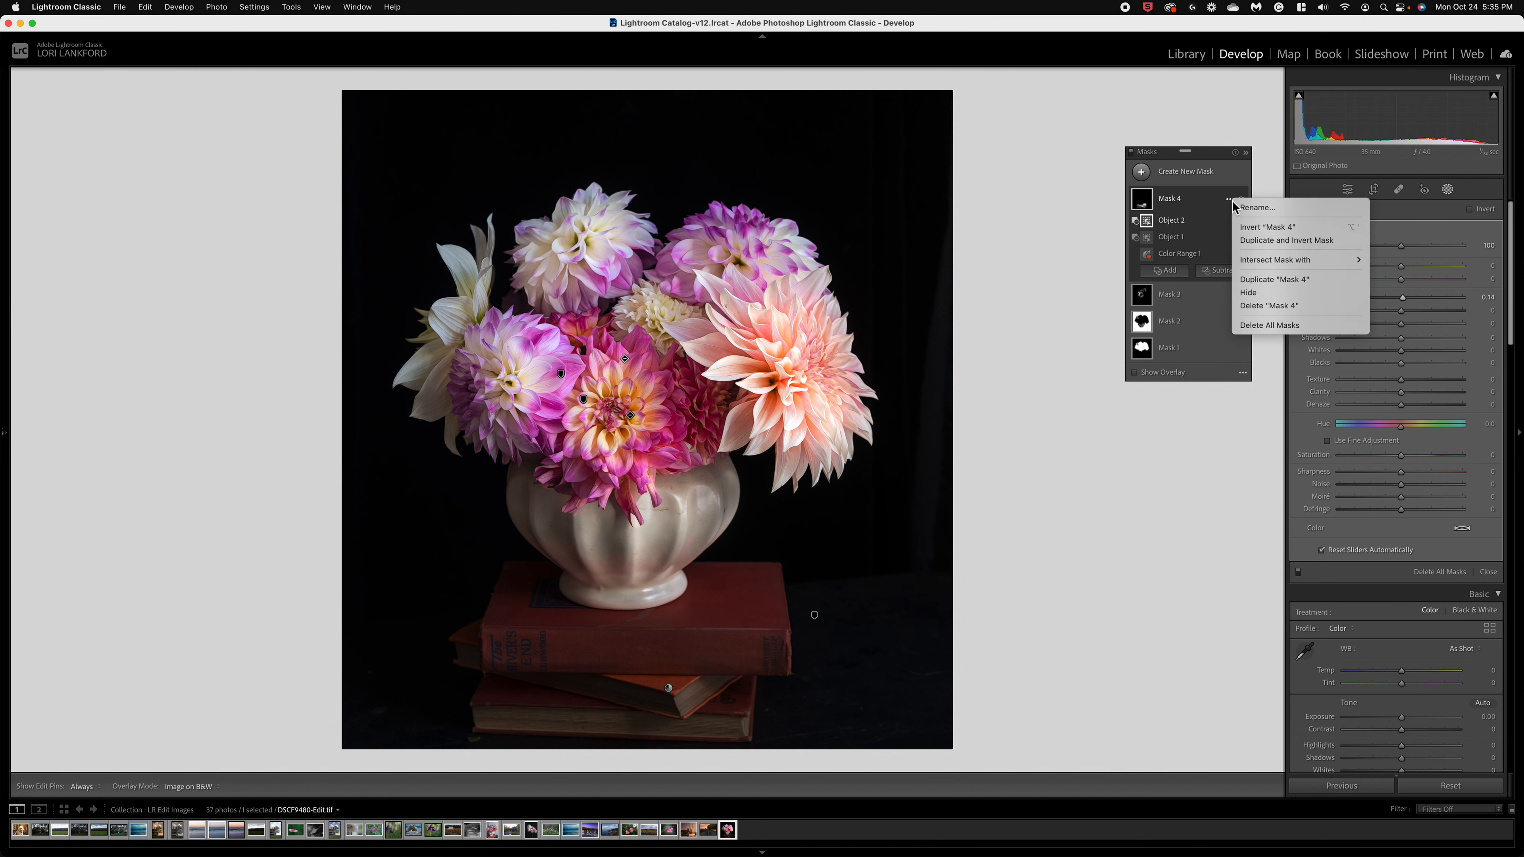
left_click(1271, 306)
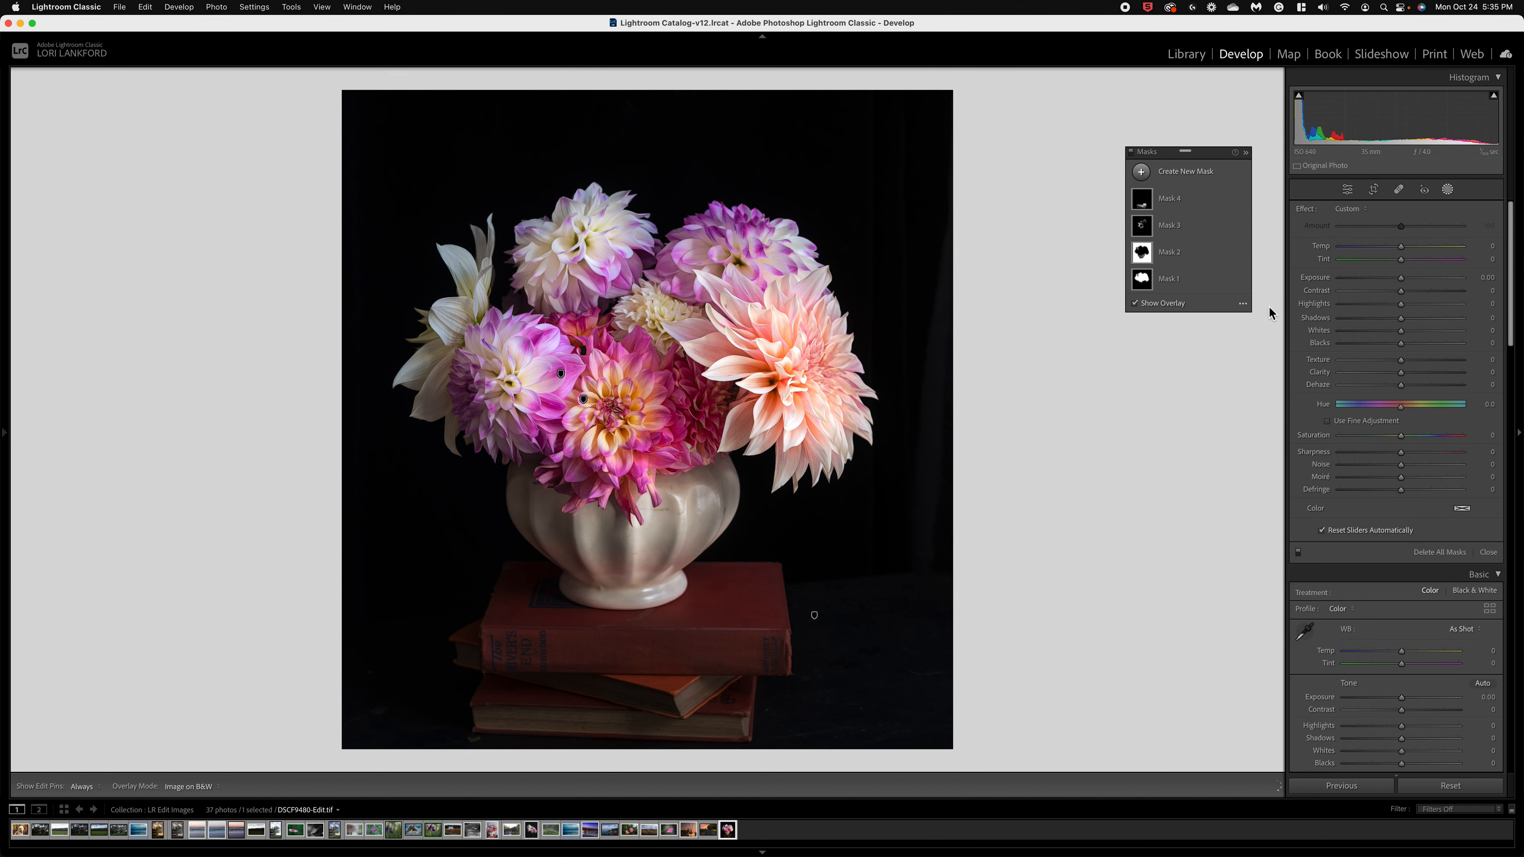
- Create a new Color Range mask sampled from the orange middle book and set the overlay mode to Color Overlay
left_click(1142, 173)
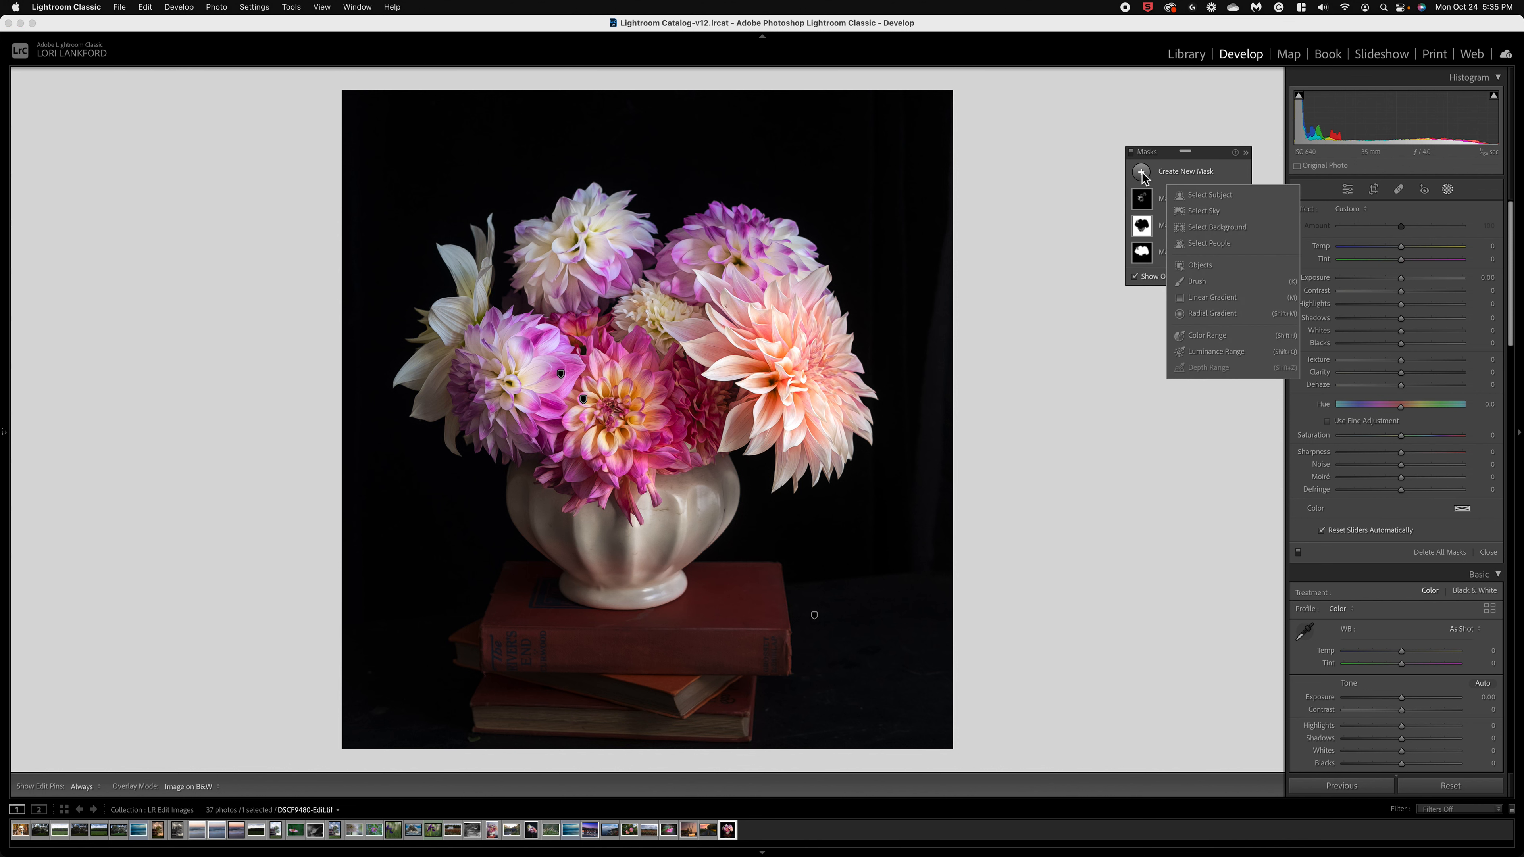
left_click(1198, 336)
left_click(671, 690)
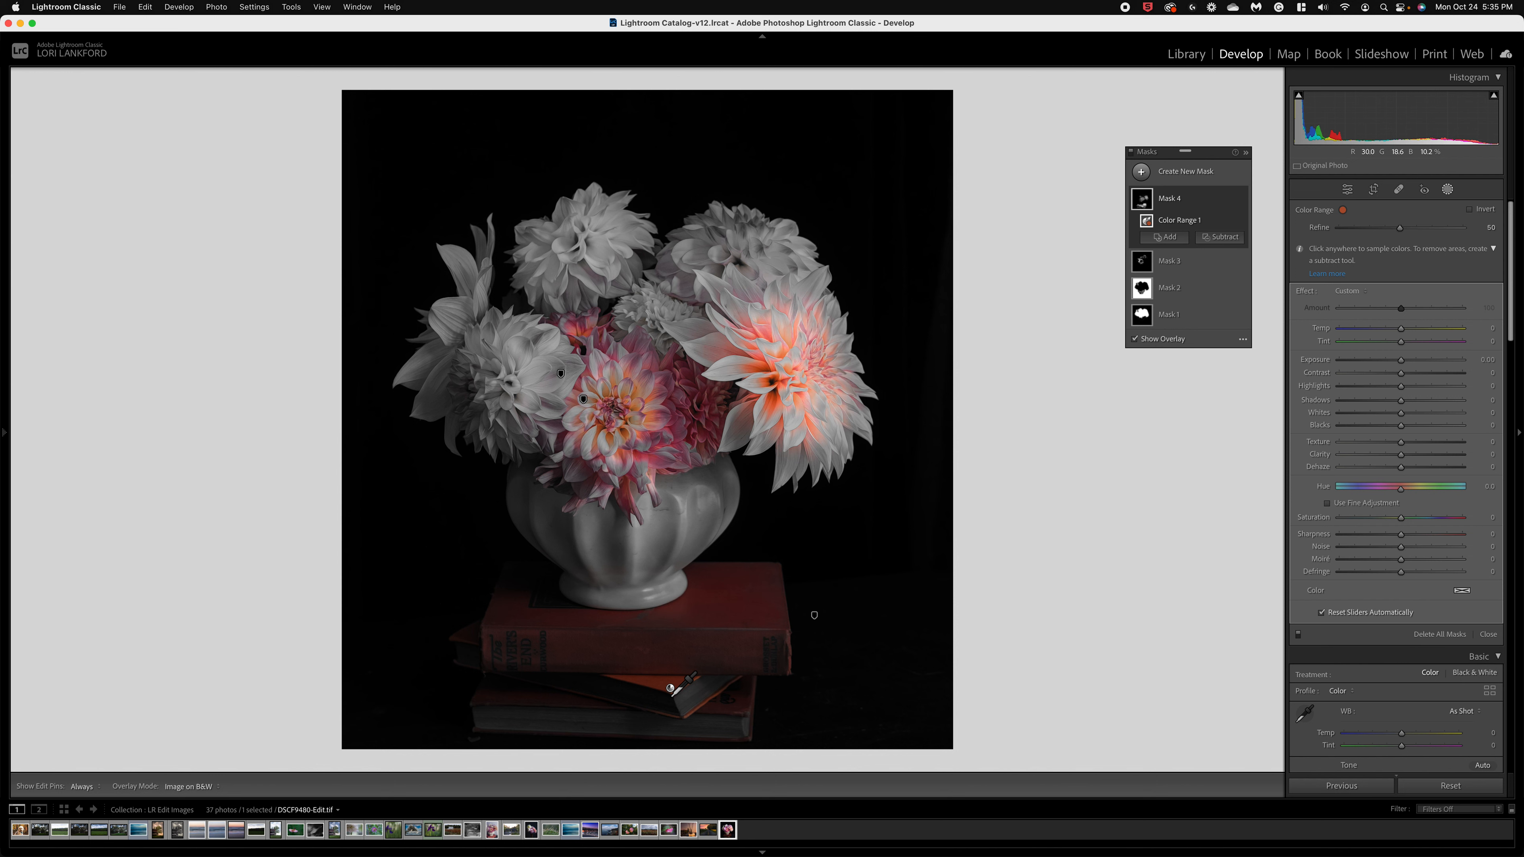
left_click(207, 788)
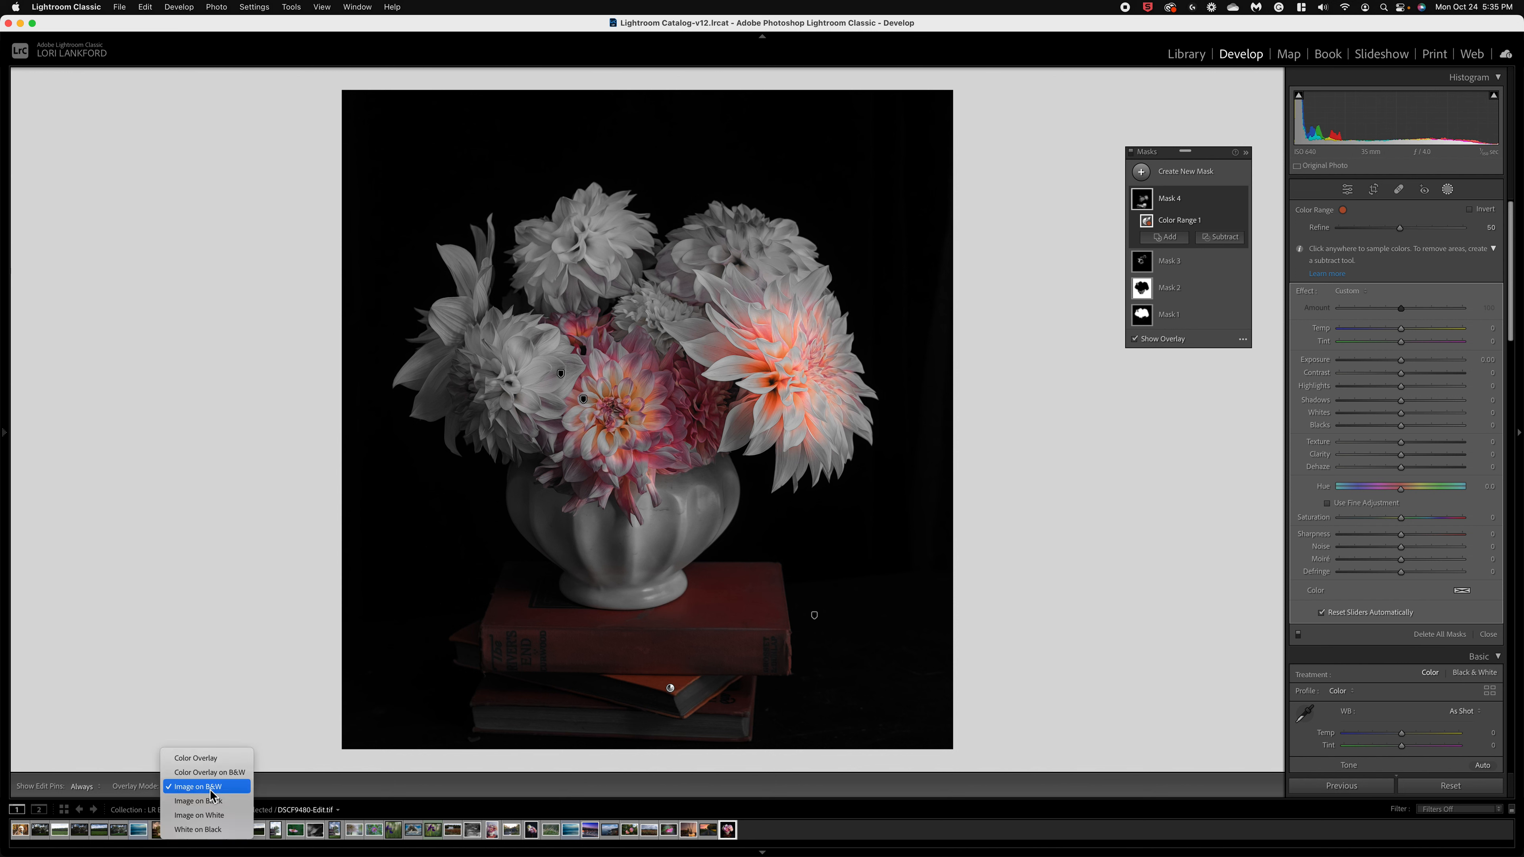
left_click(214, 759)
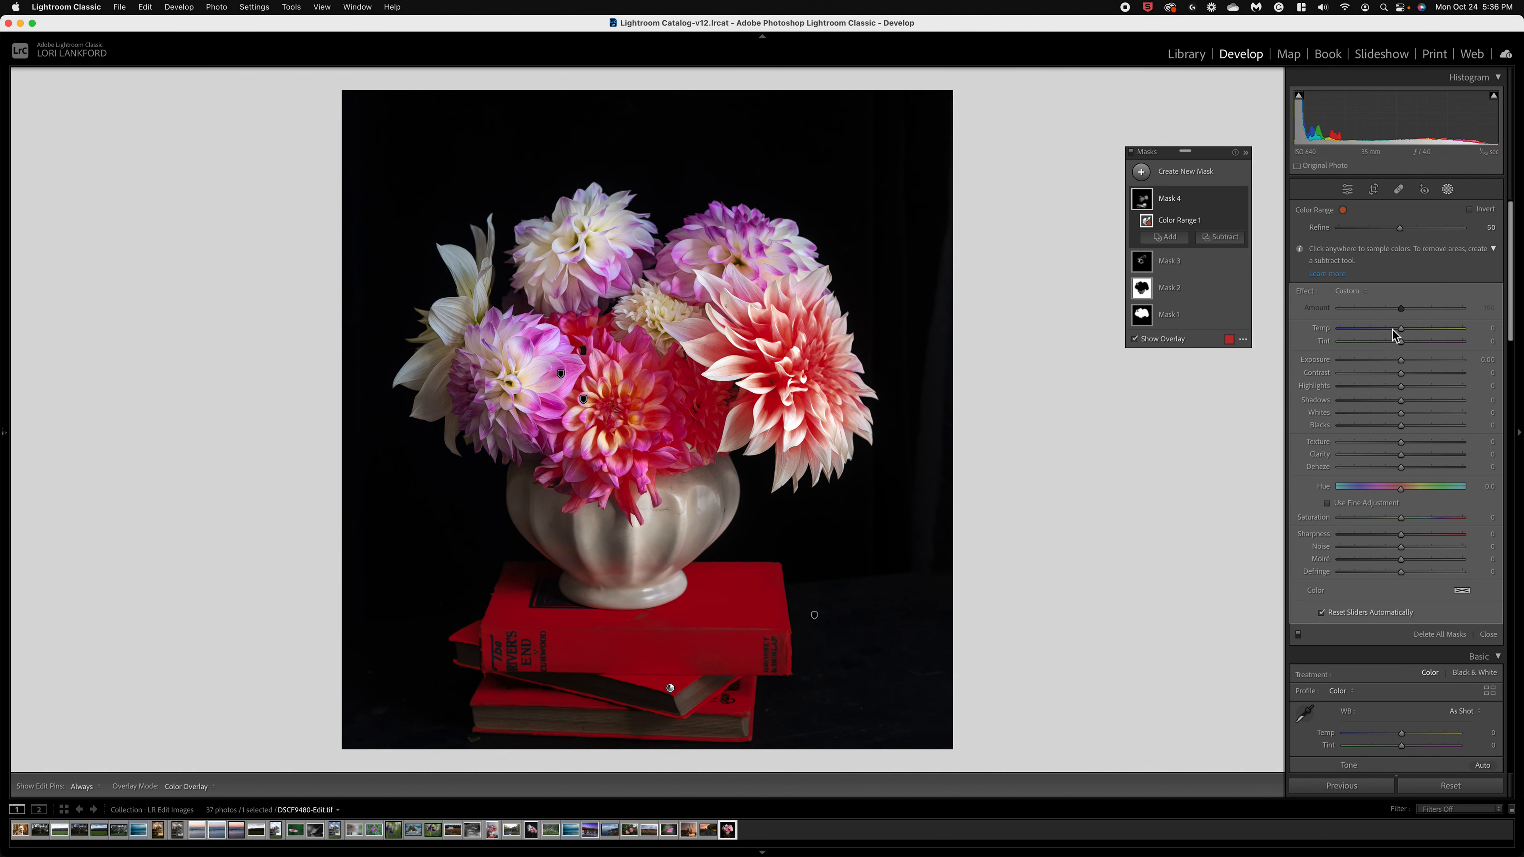
- Set the book mask's Exposure to 0.12 and subtract the entire bouquet using an Objects selection
mouse_move(1407, 361)
left_mouse_down()
mouse_move(1447, 375)
mouse_move(1405, 364)
left_mouse_up()
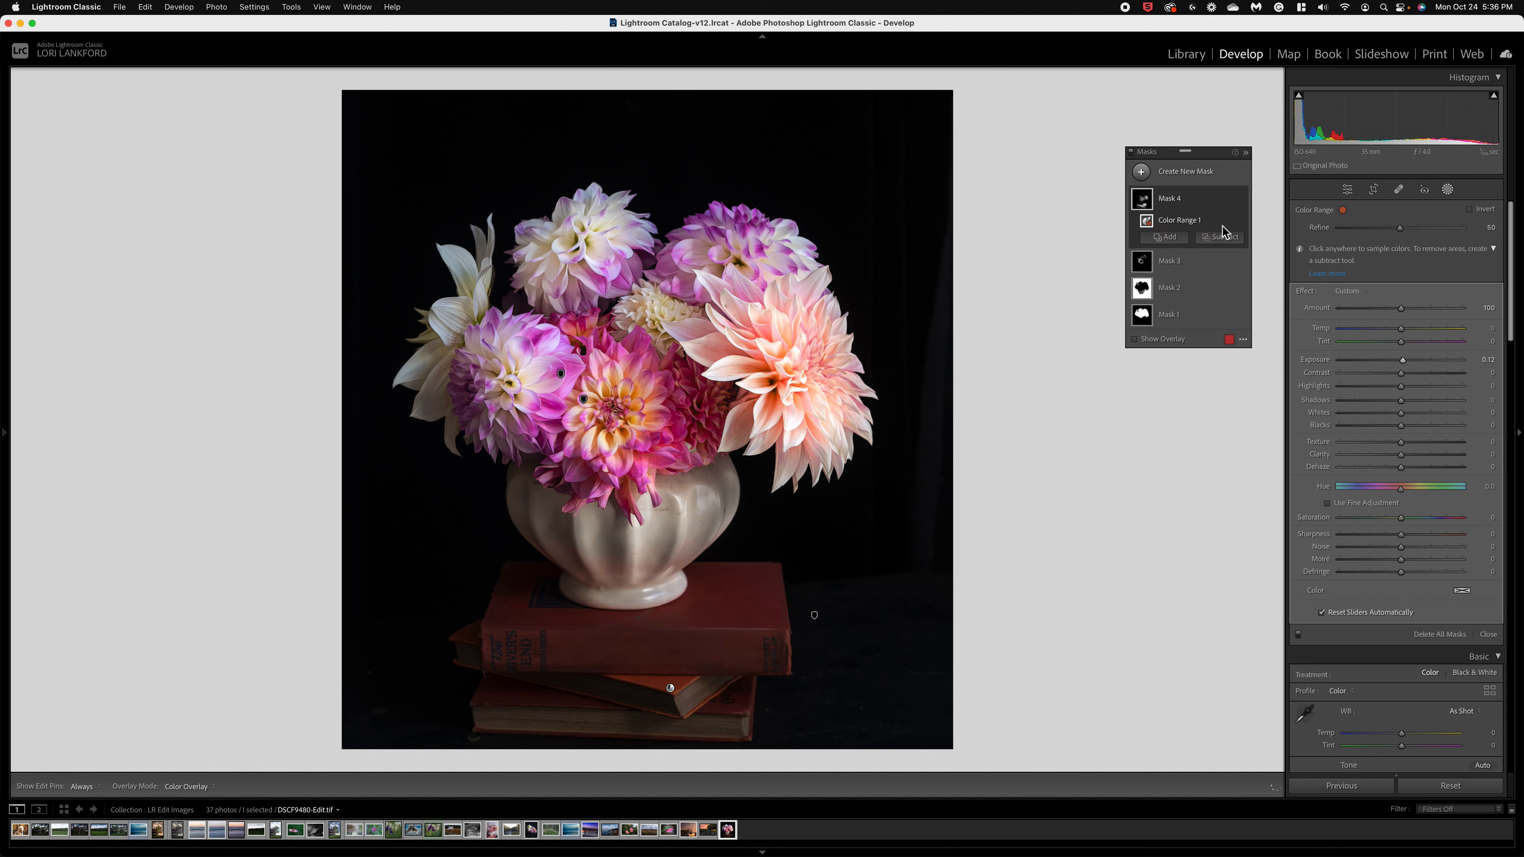
left_click(1228, 240)
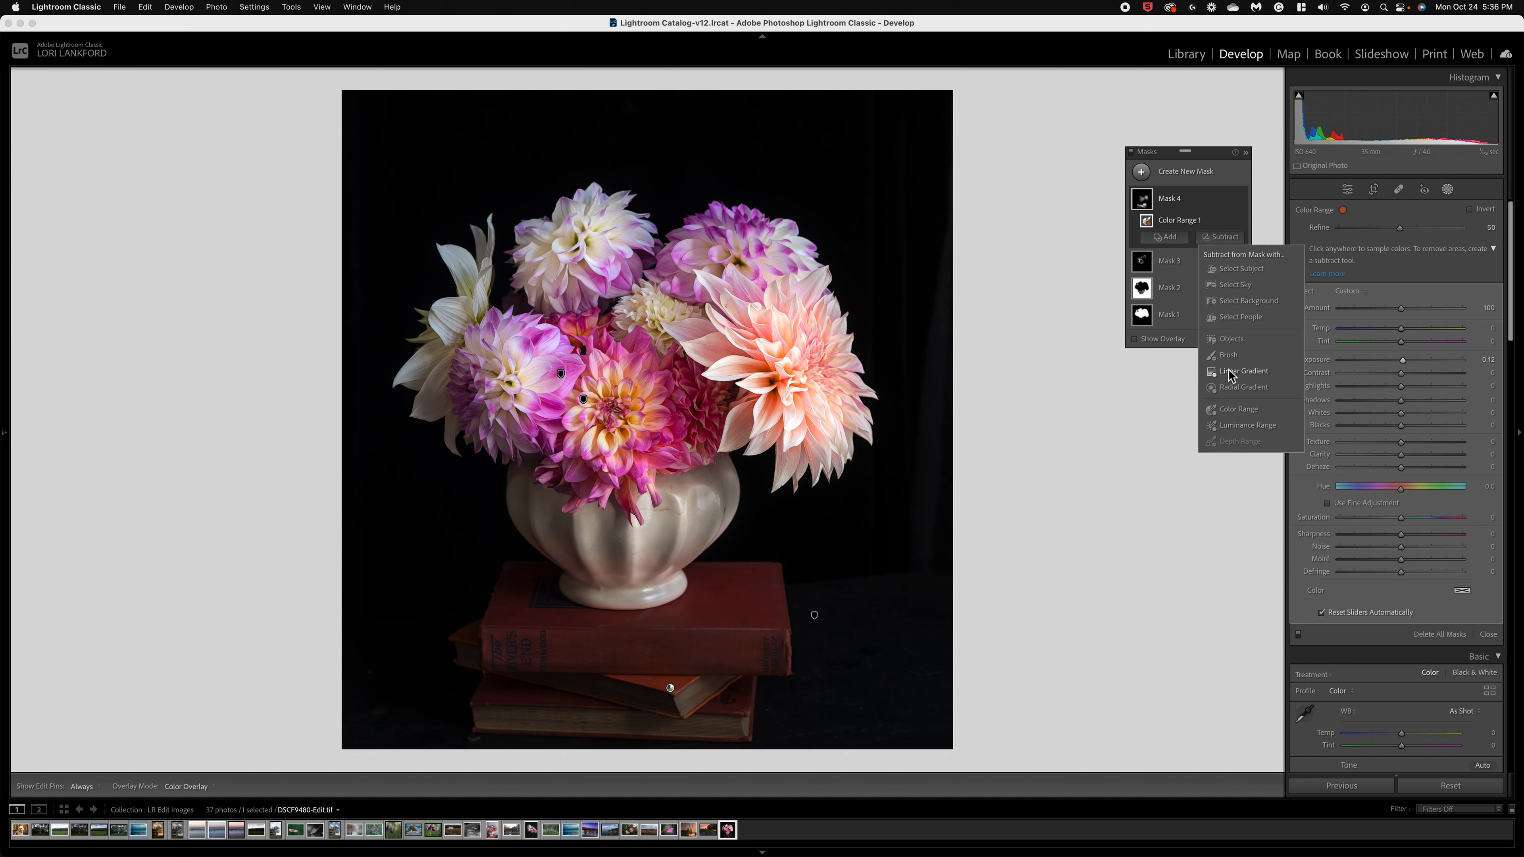
left_click(1230, 347)
left_click_drag(481, 267, 909, 566)
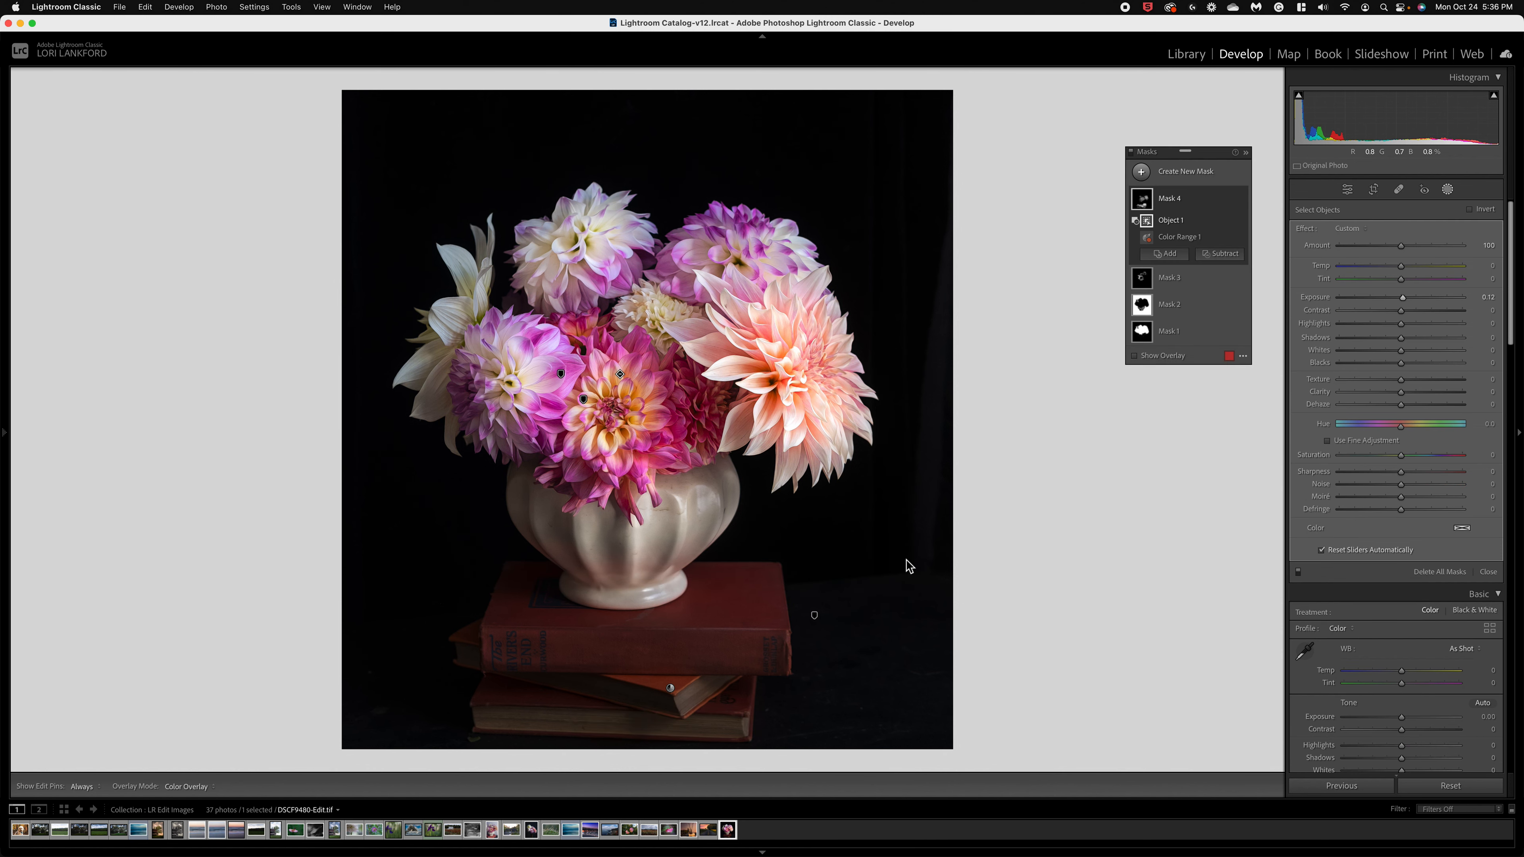
- Shift the book mask's Hue to about -54.3 to recolour the books purple
mouse_move(675, 697)
left_click_drag(1402, 426, 1380, 431)
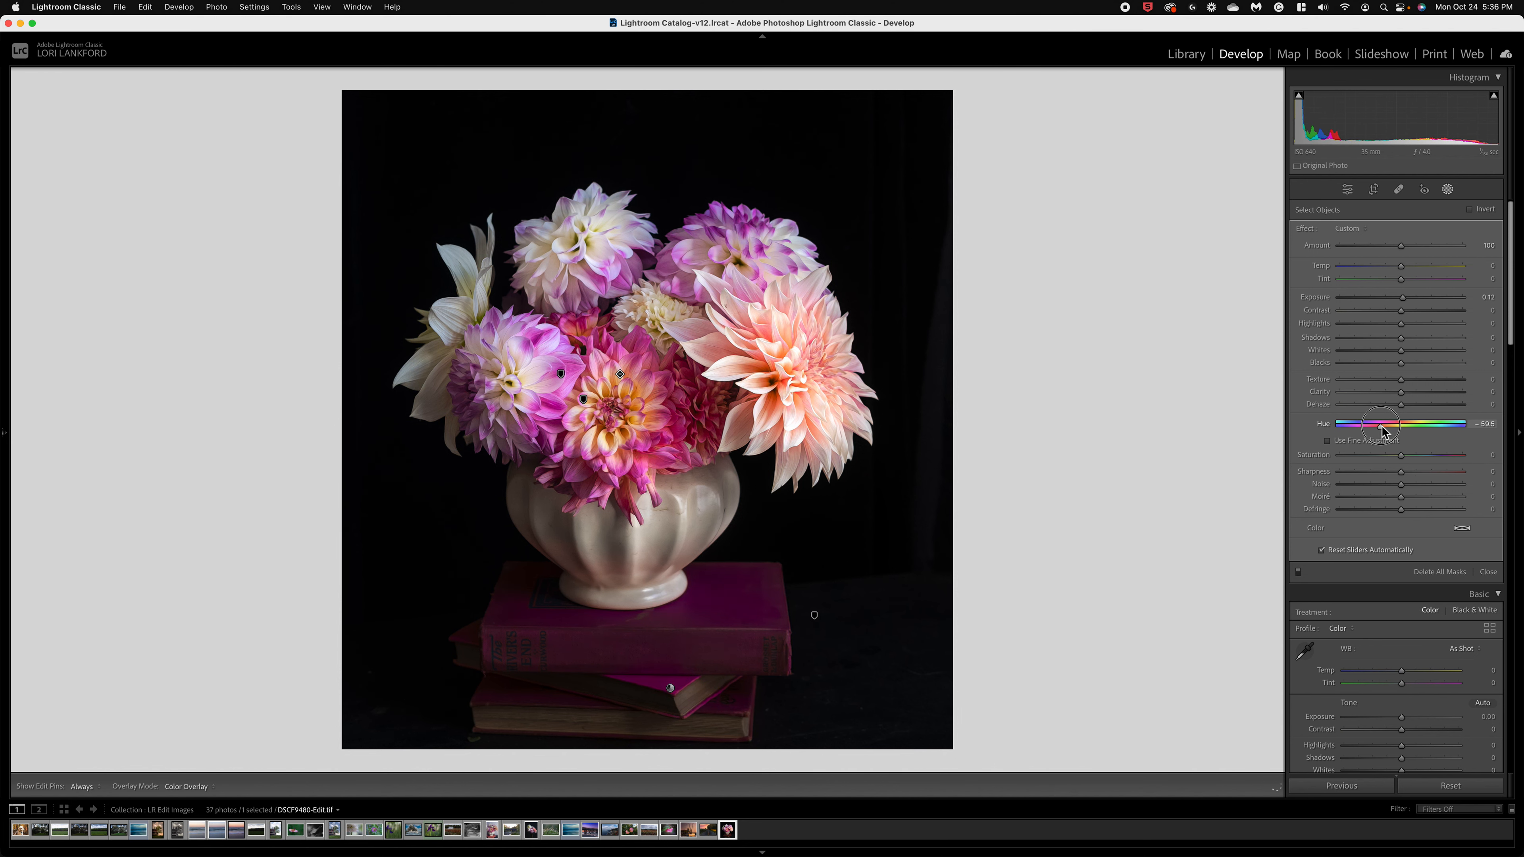
left_click_drag(1383, 430, 1384, 430)
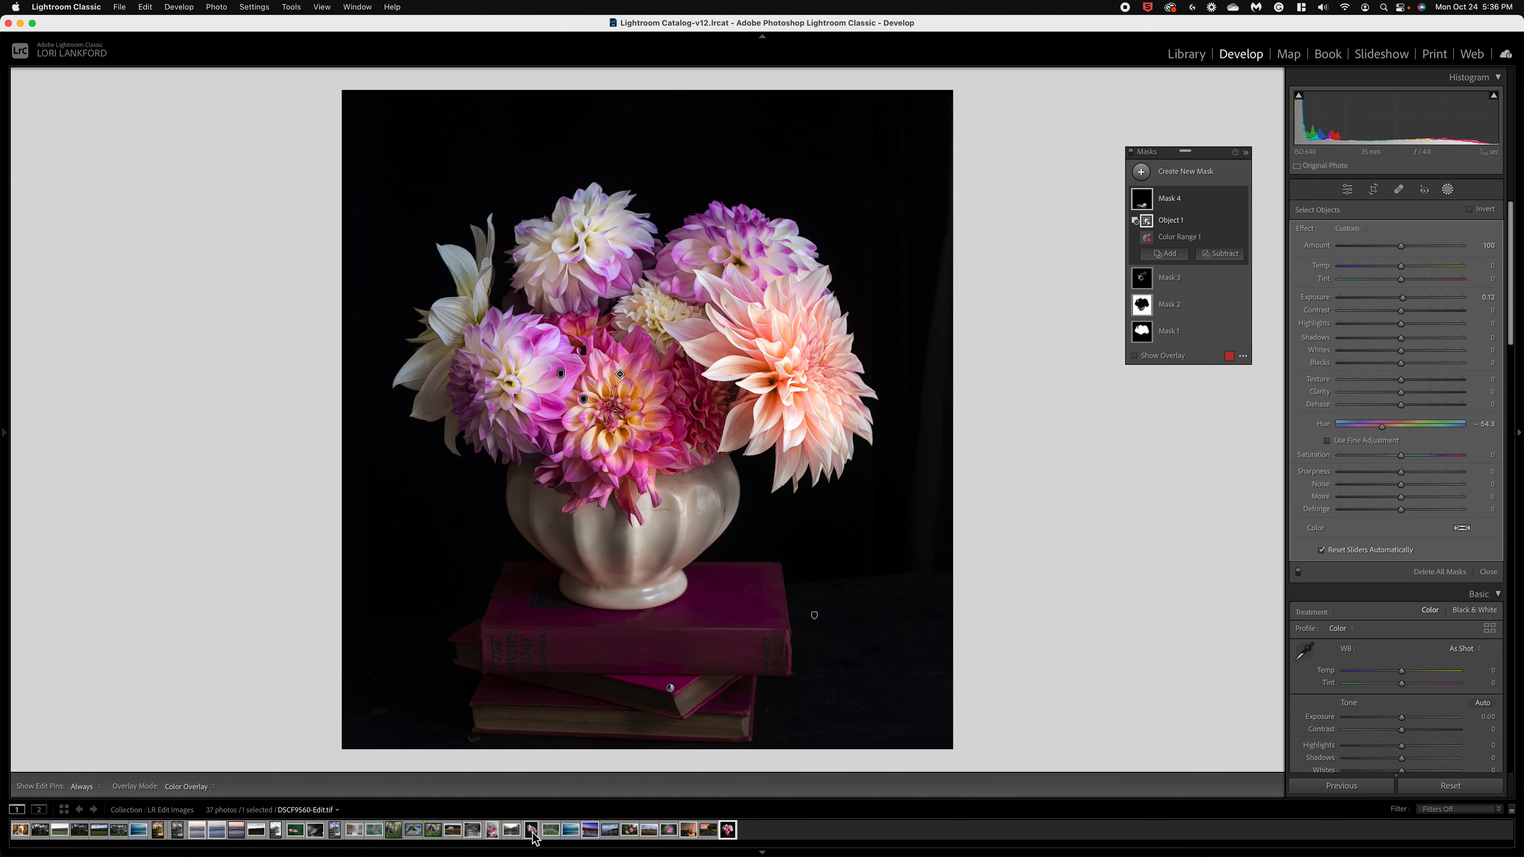
- Open the purple iris photo and create a new Color Range mask sampled from its upper petal
left_click(433, 832)
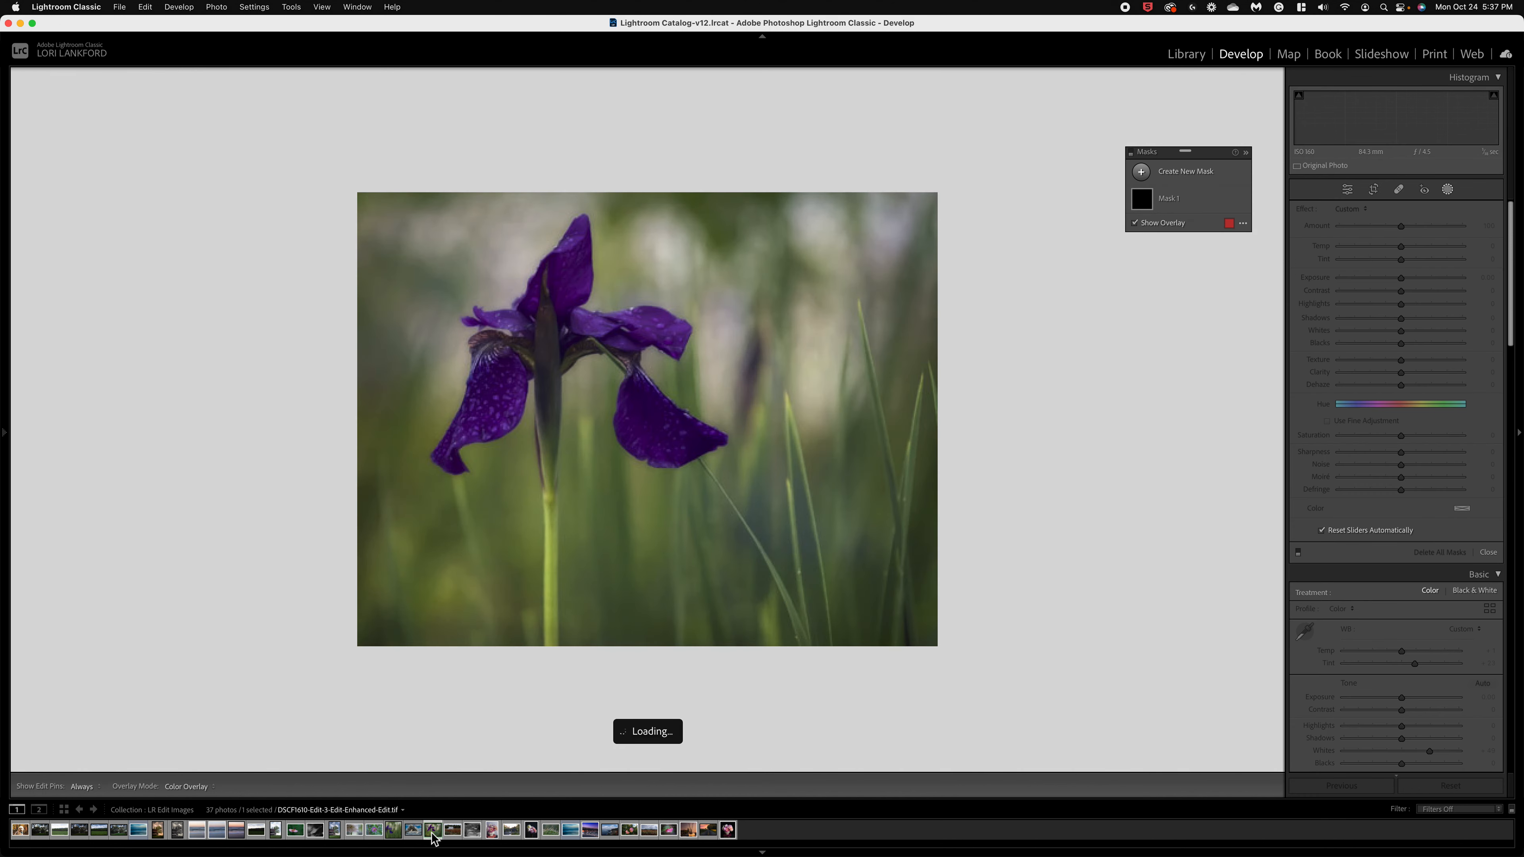
left_click(1144, 176)
left_click(1207, 341)
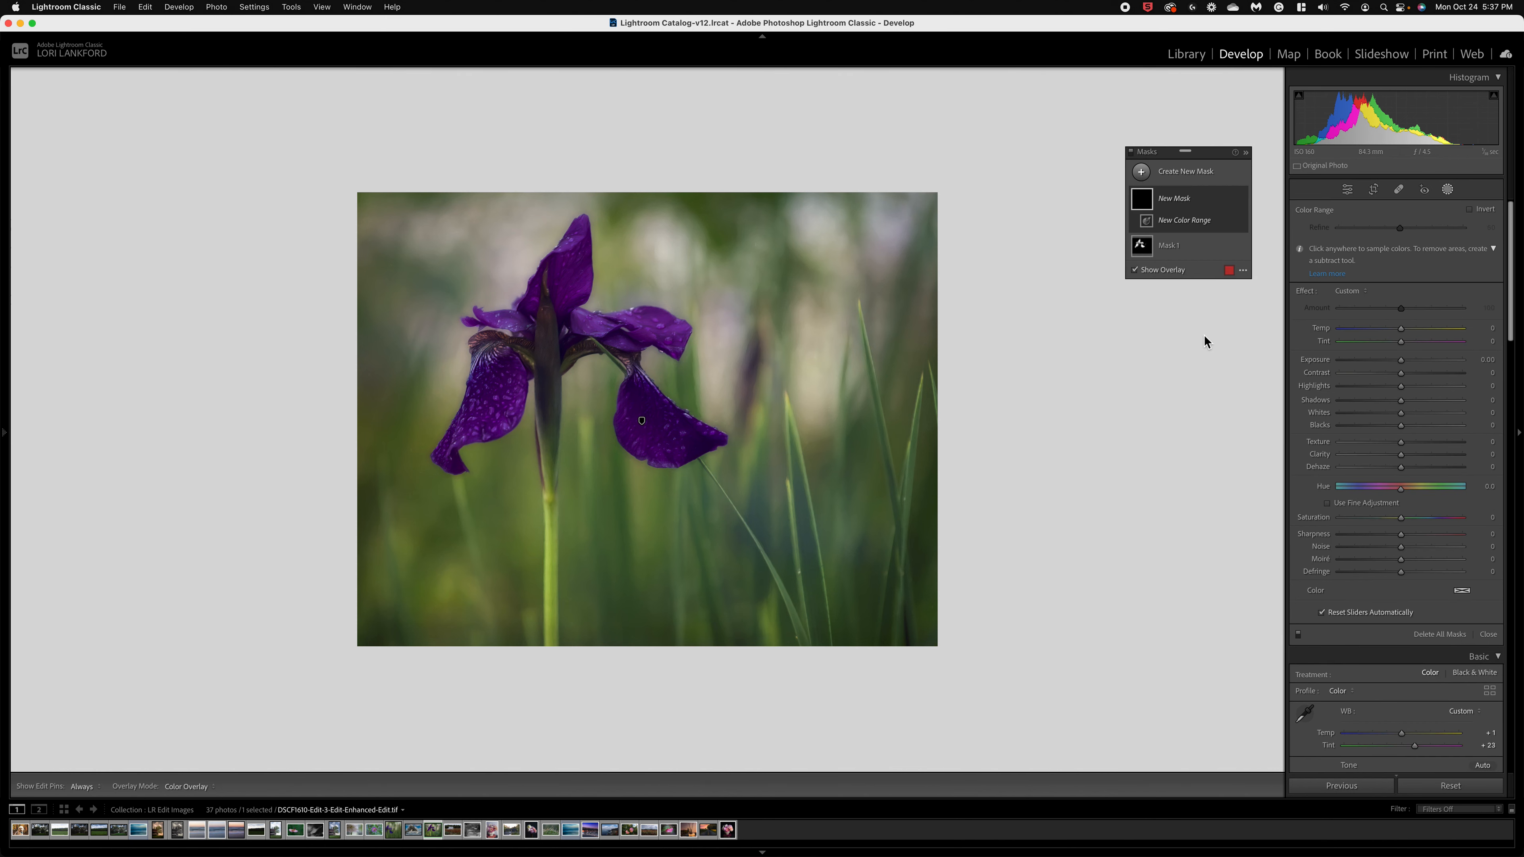
left_click(568, 268)
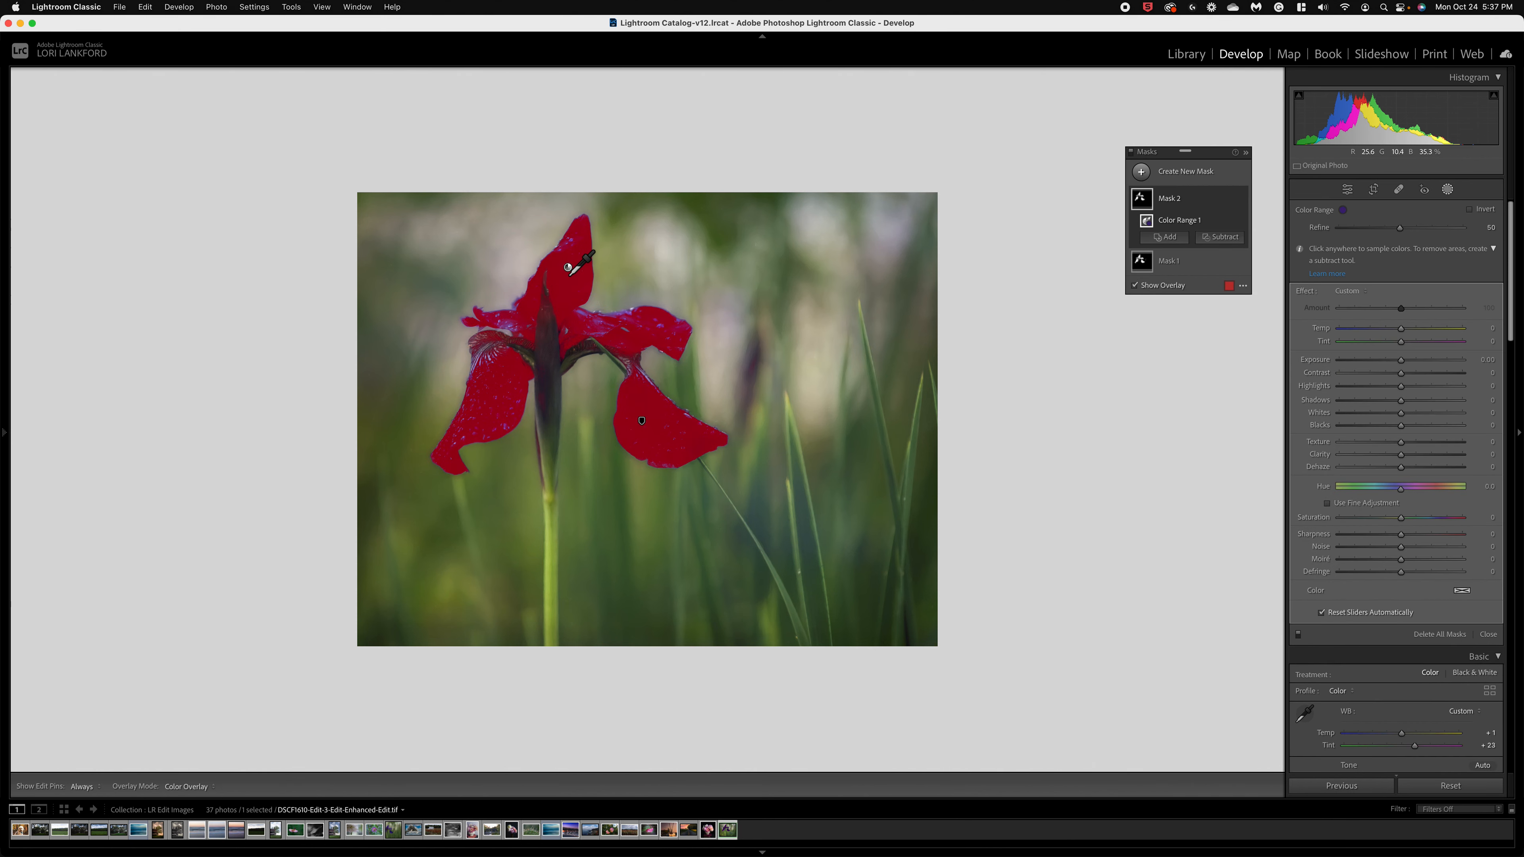
- Set the iris colour range's Refine to 90, its Hue to about 63.6 and its Exposure to about -0.43
left_click_drag(1401, 228, 1452, 233)
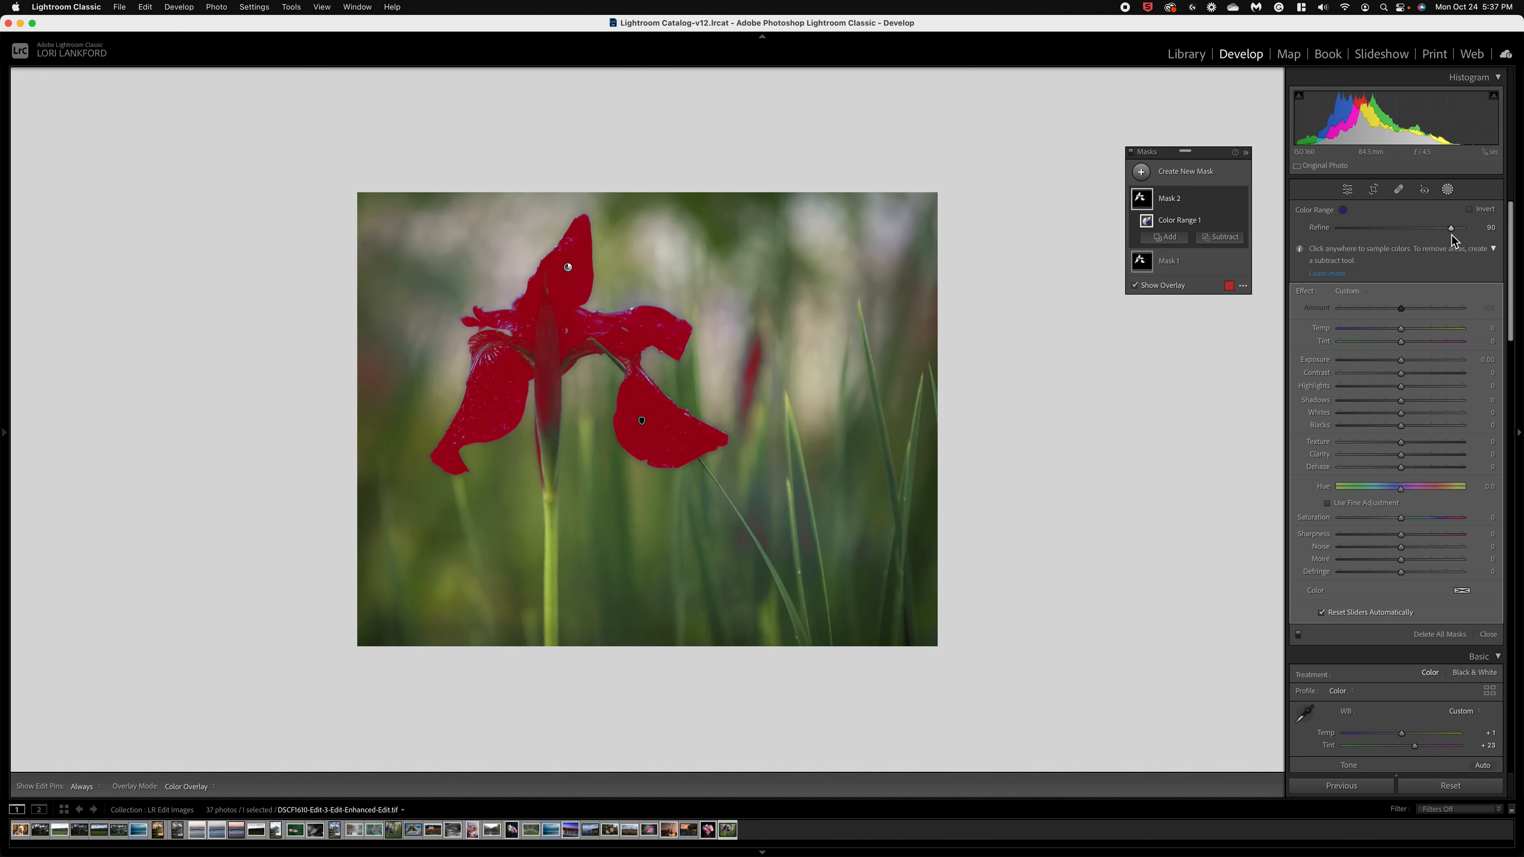
mouse_move(1403, 488)
left_mouse_down()
mouse_move(1436, 500)
mouse_move(1422, 499)
left_mouse_up()
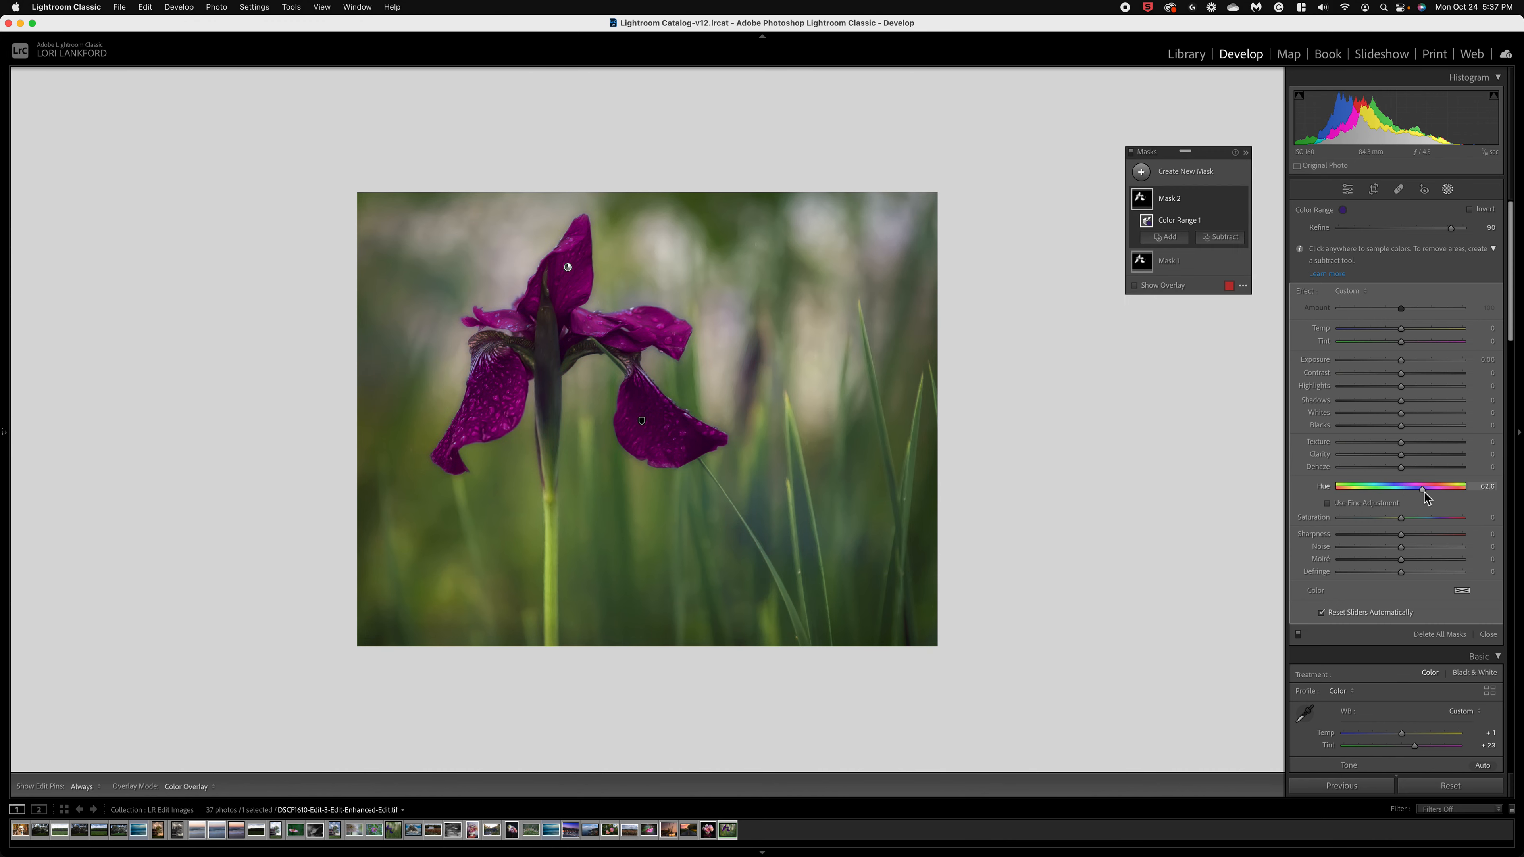
left_click_drag(1402, 360, 1396, 364)
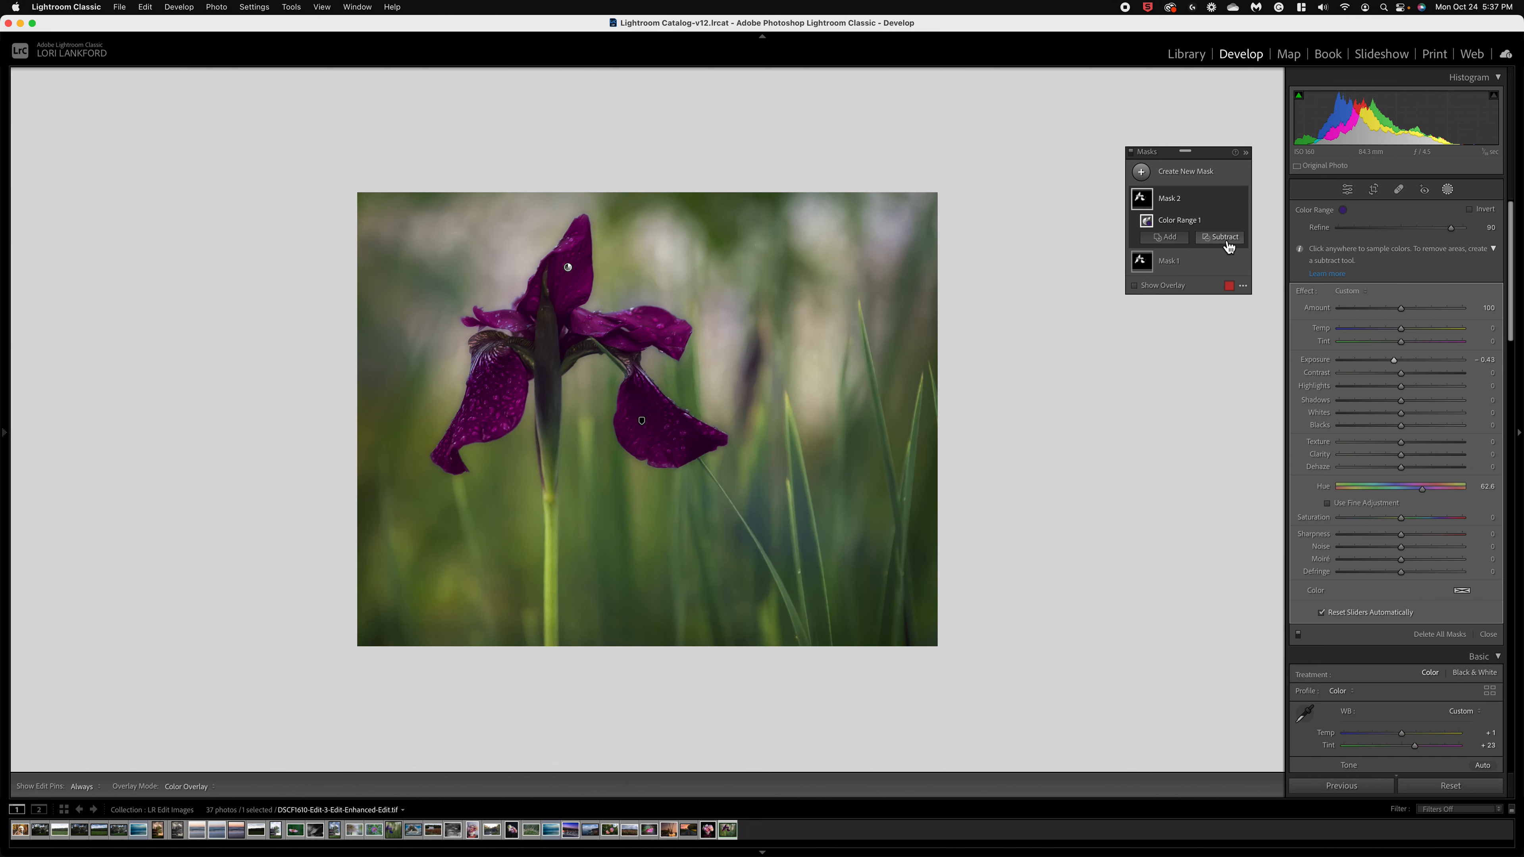
- Open the cloudy crop field photo and create a new Color Range mask sampled from the reddish-brown seed heads
left_click(628, 836)
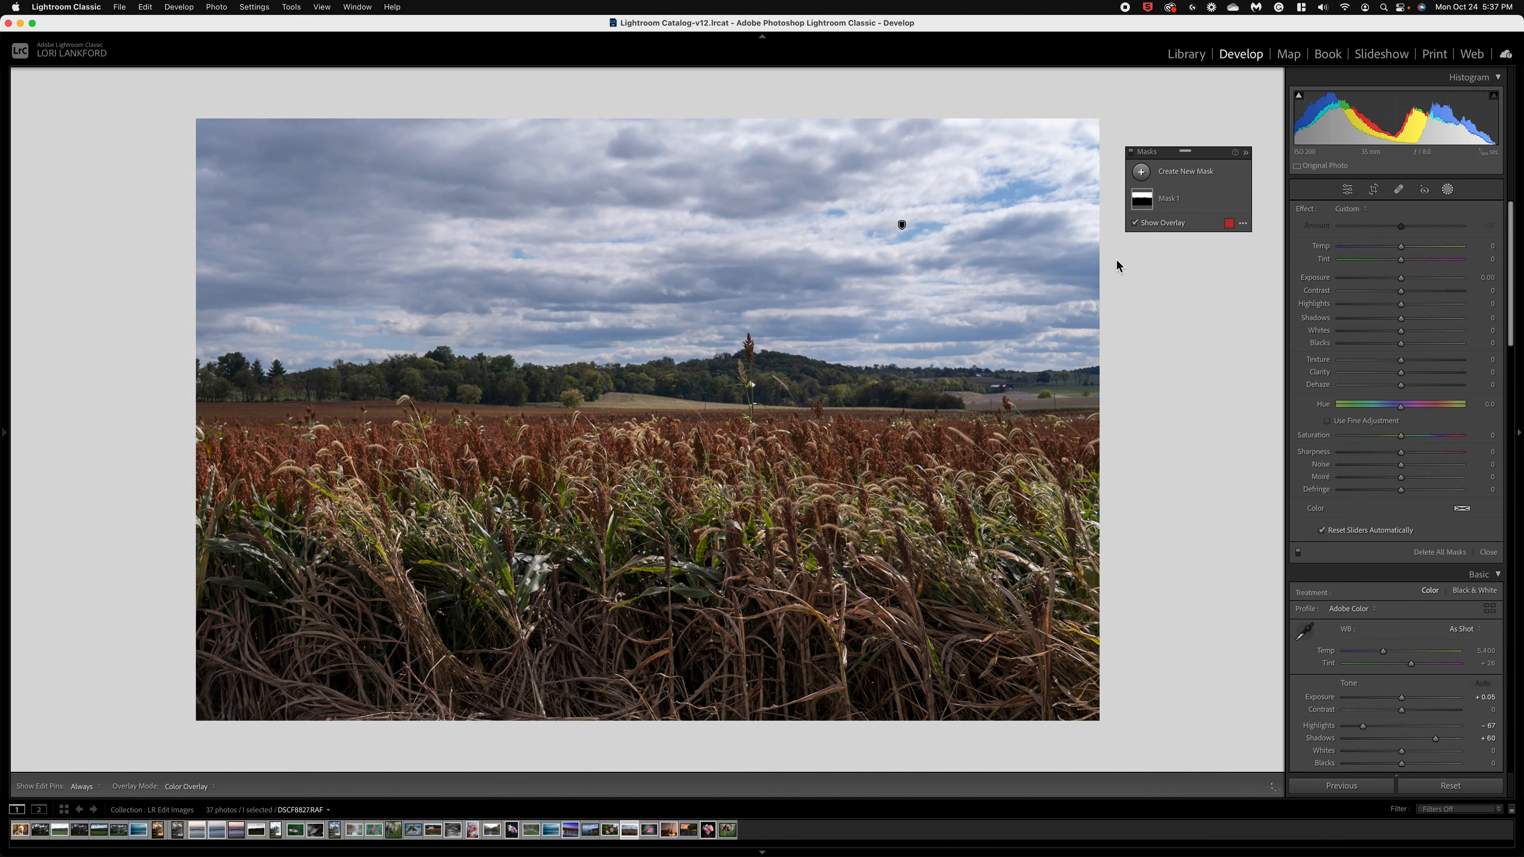
left_click(1140, 174)
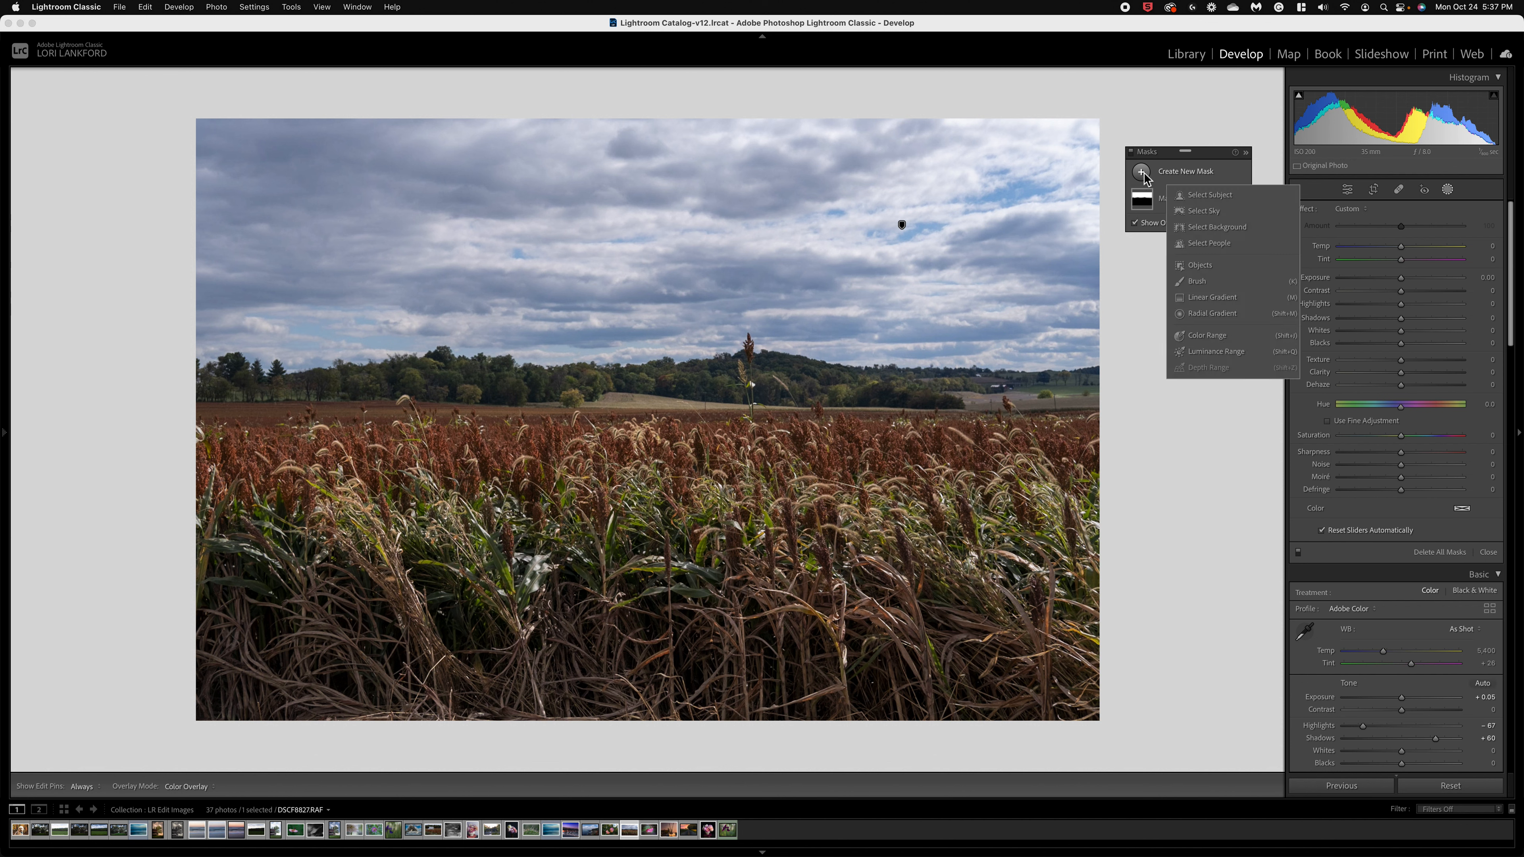
left_click(1207, 335)
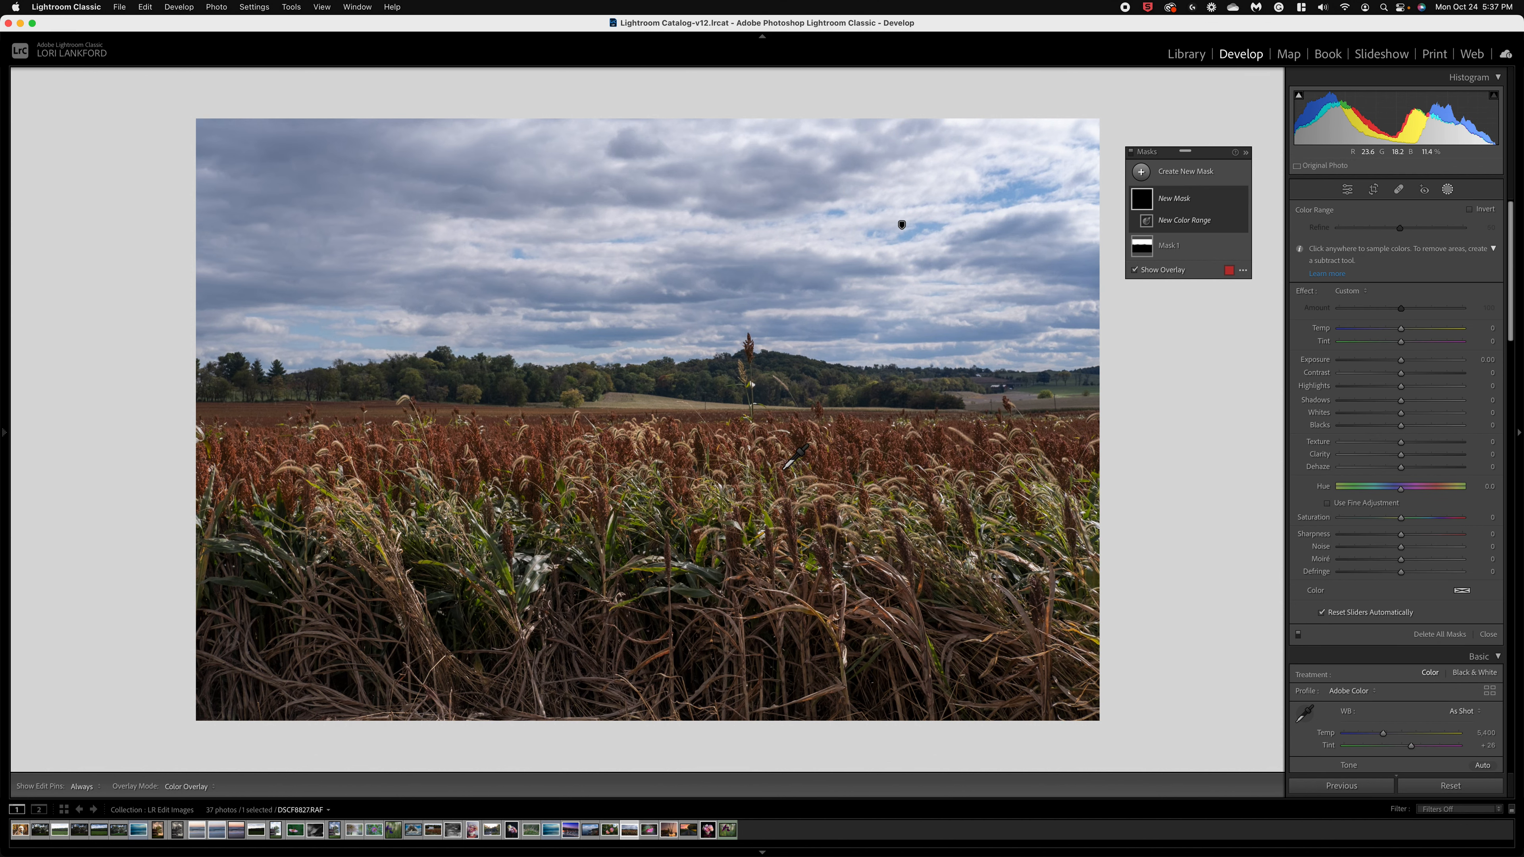
left_click(536, 451)
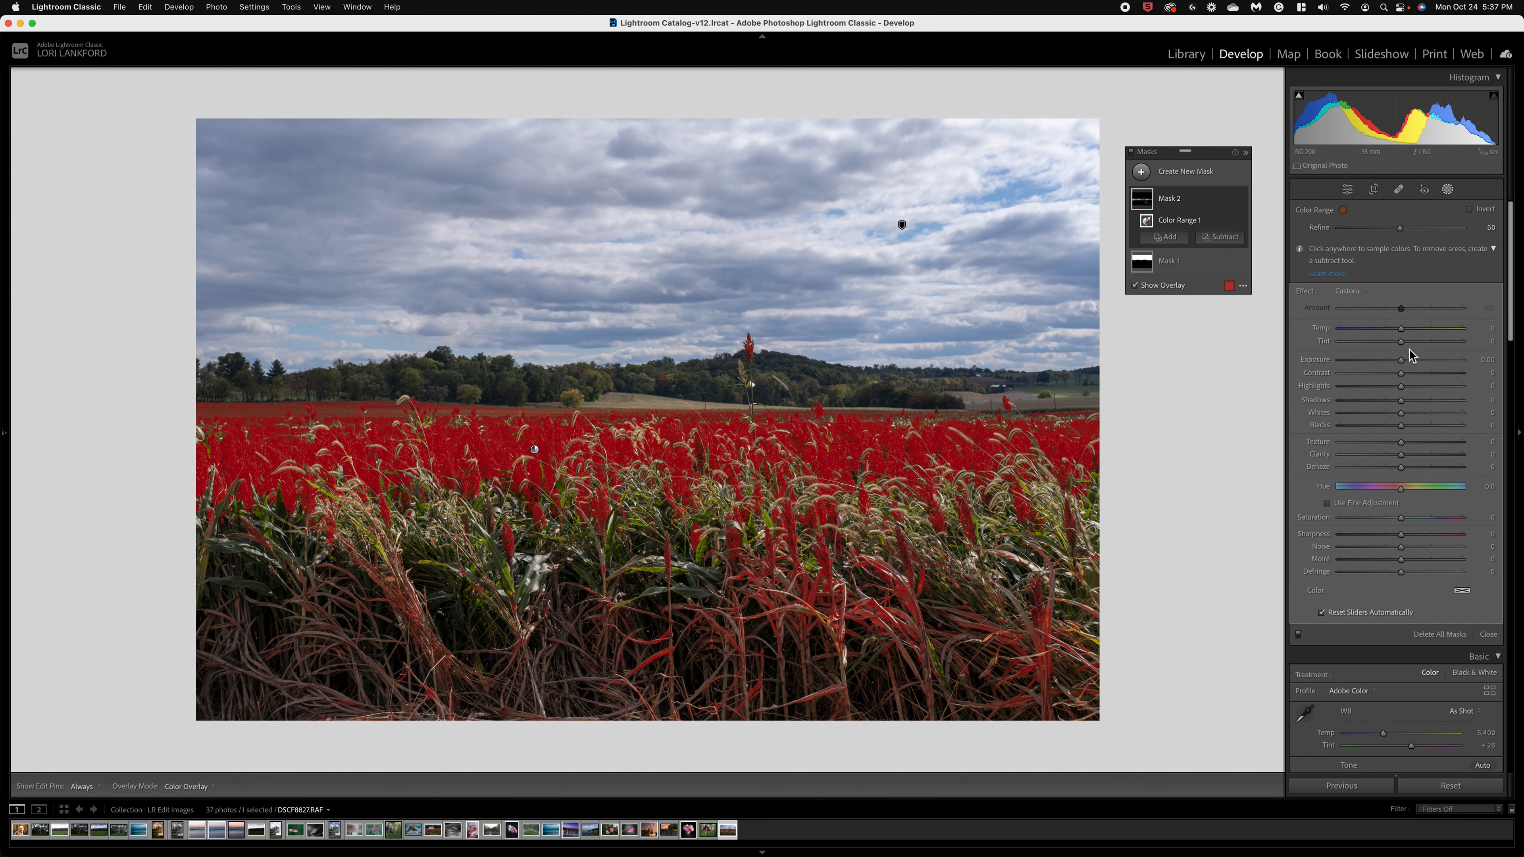
- Set the crop mask's Exposure to 0.71, Saturation to about 46 and Hue to about -13.1
left_click_drag(1401, 362, 1414, 372)
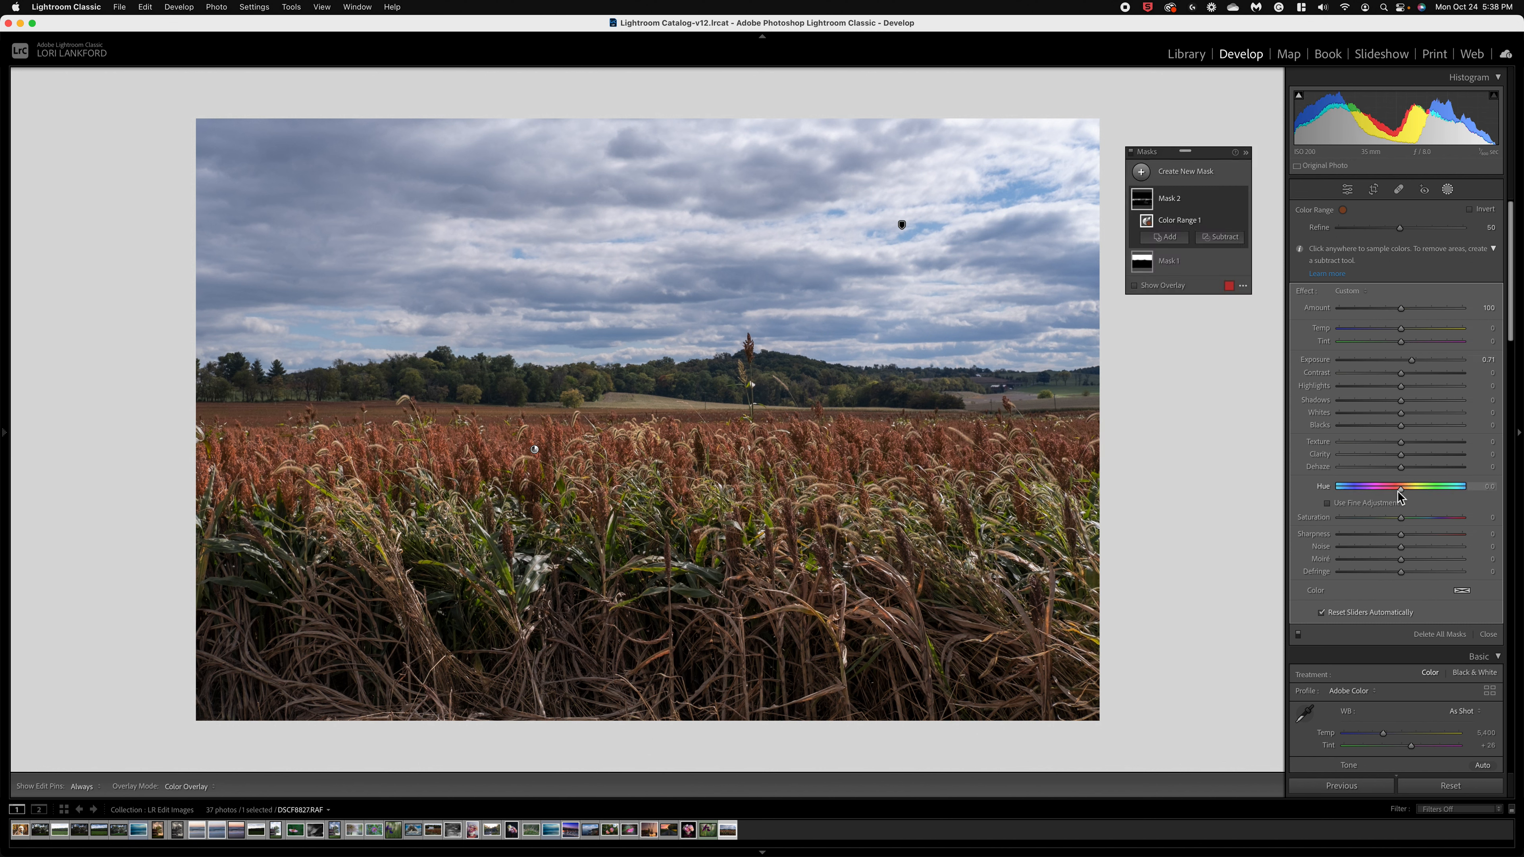
left_click_drag(1402, 520, 1398, 490)
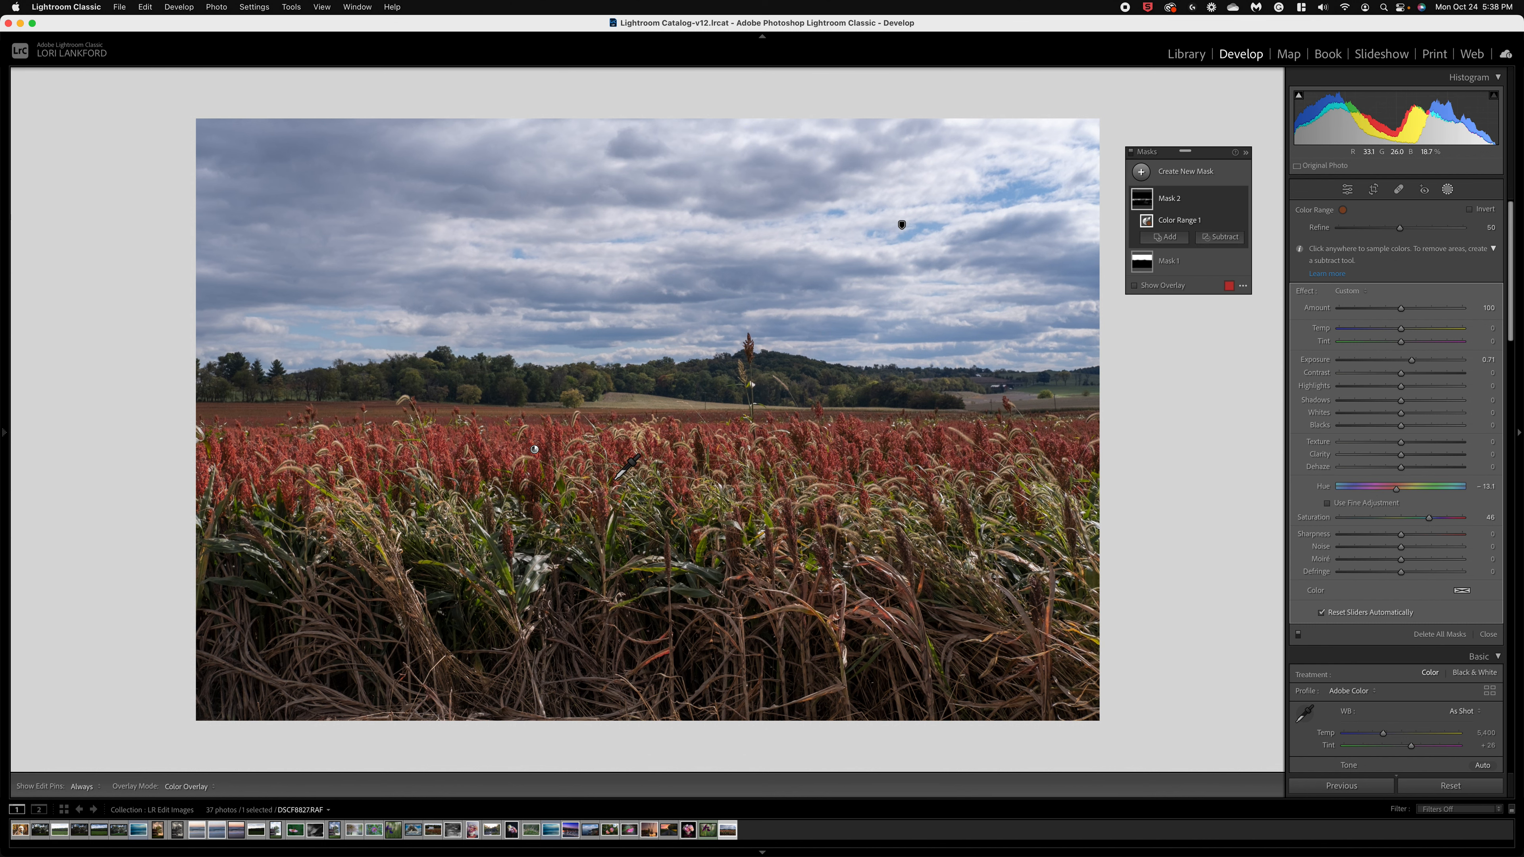
key("super+equal")
key("super+equal")
key("super+minus")
key("super+minus")
key("super+minus")
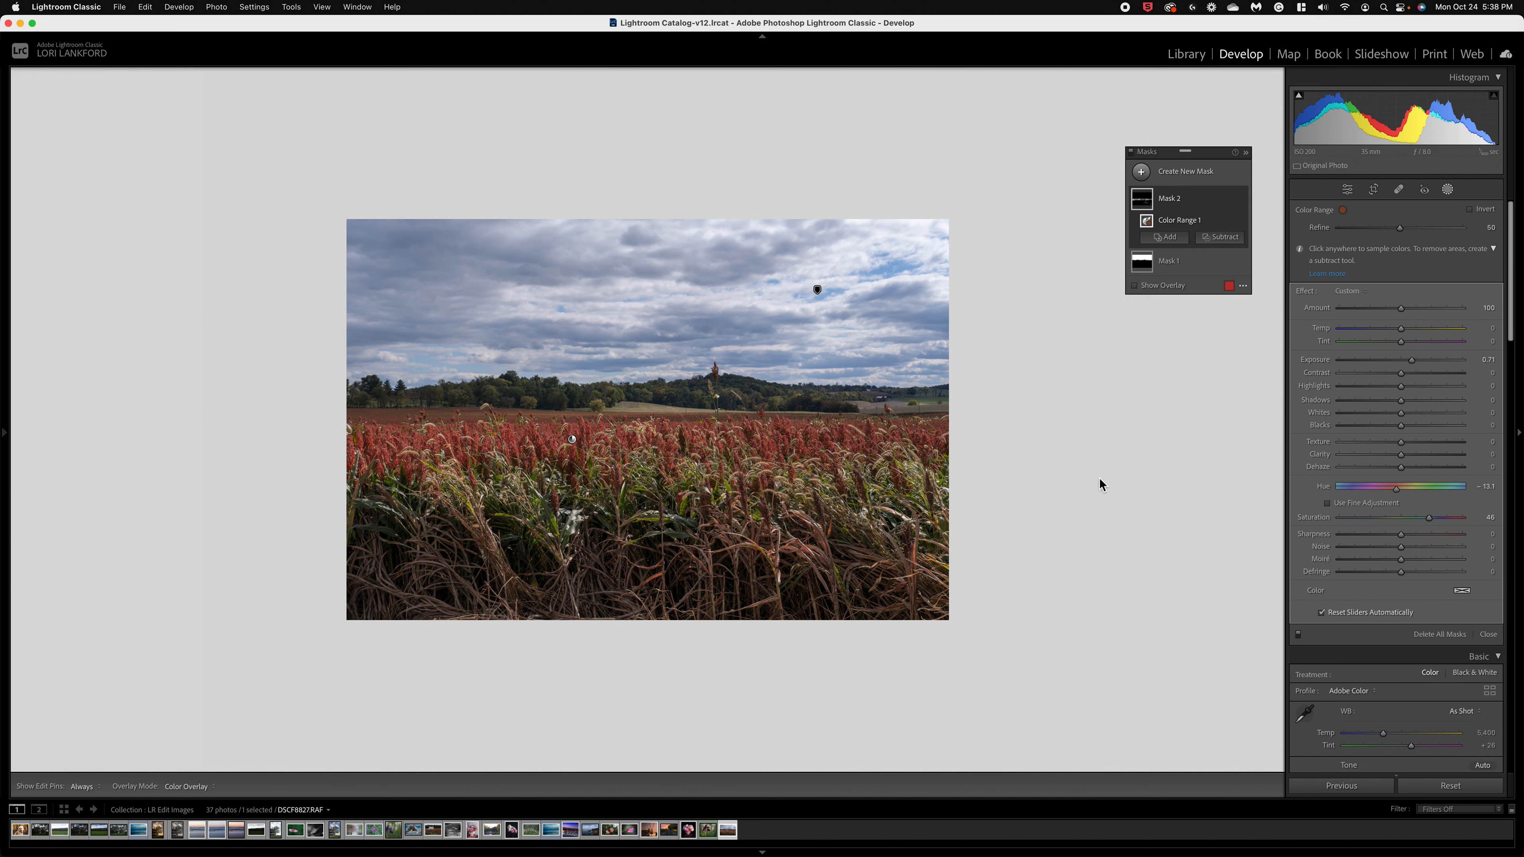
- Create a Luminance Range mask sampled from the field photo's clouds and narrow its range to about 82/85–97/97
left_click(1144, 174)
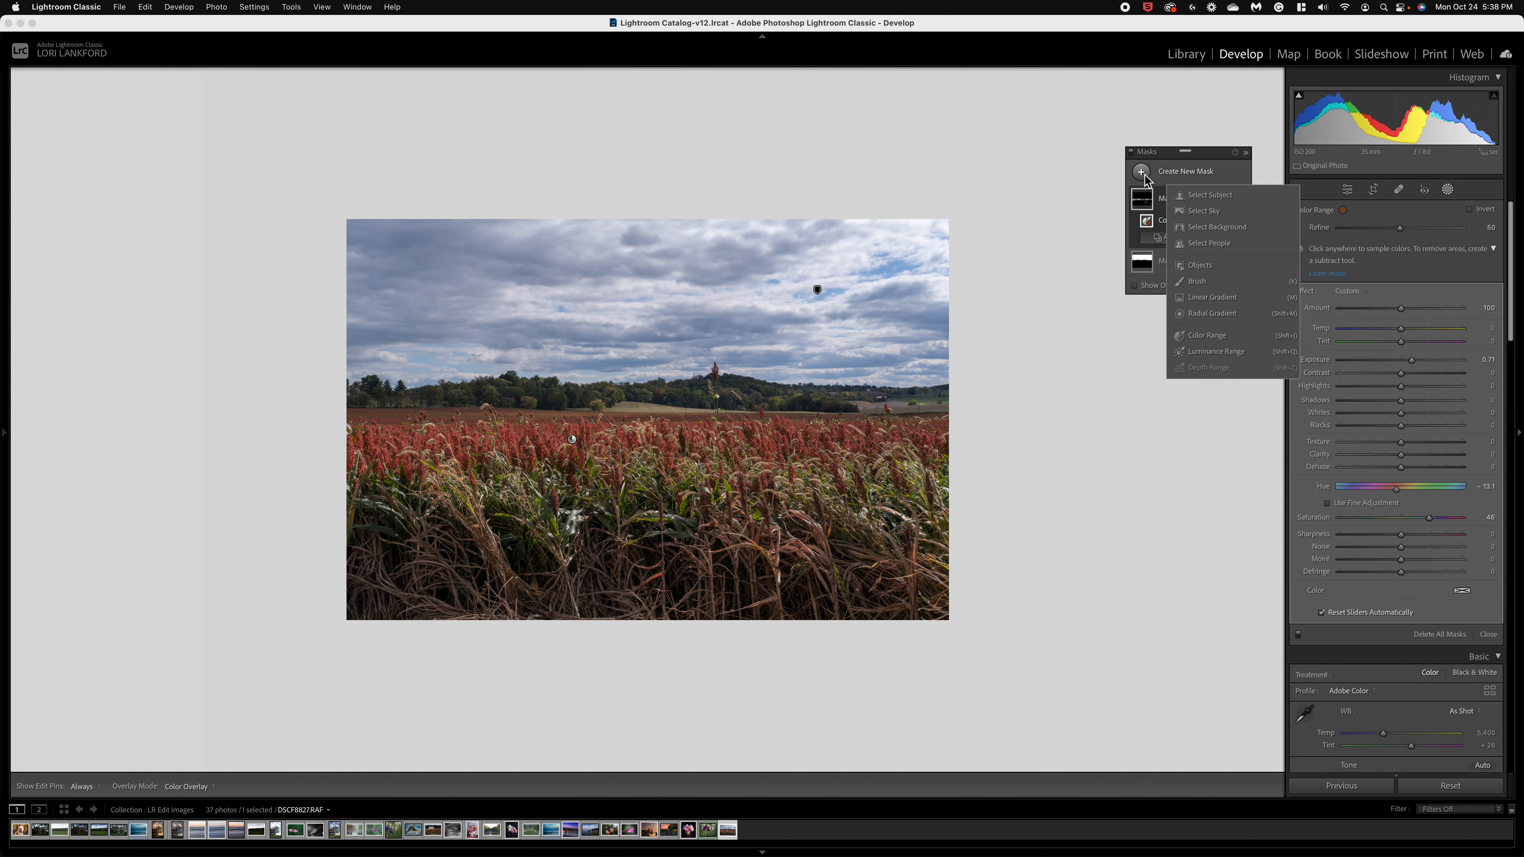
left_click(1202, 352)
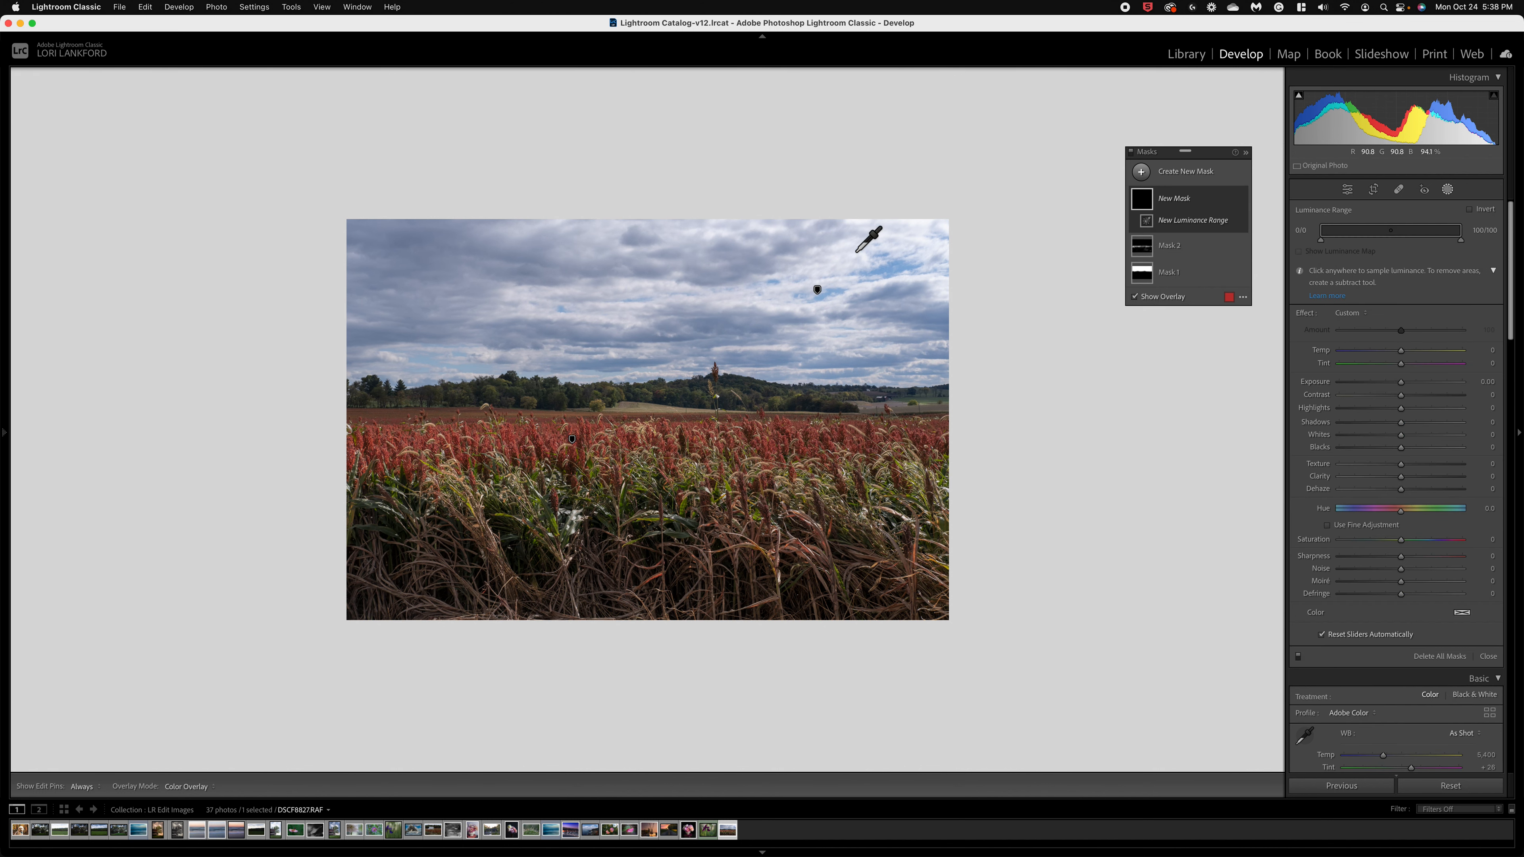
left_click(620, 316)
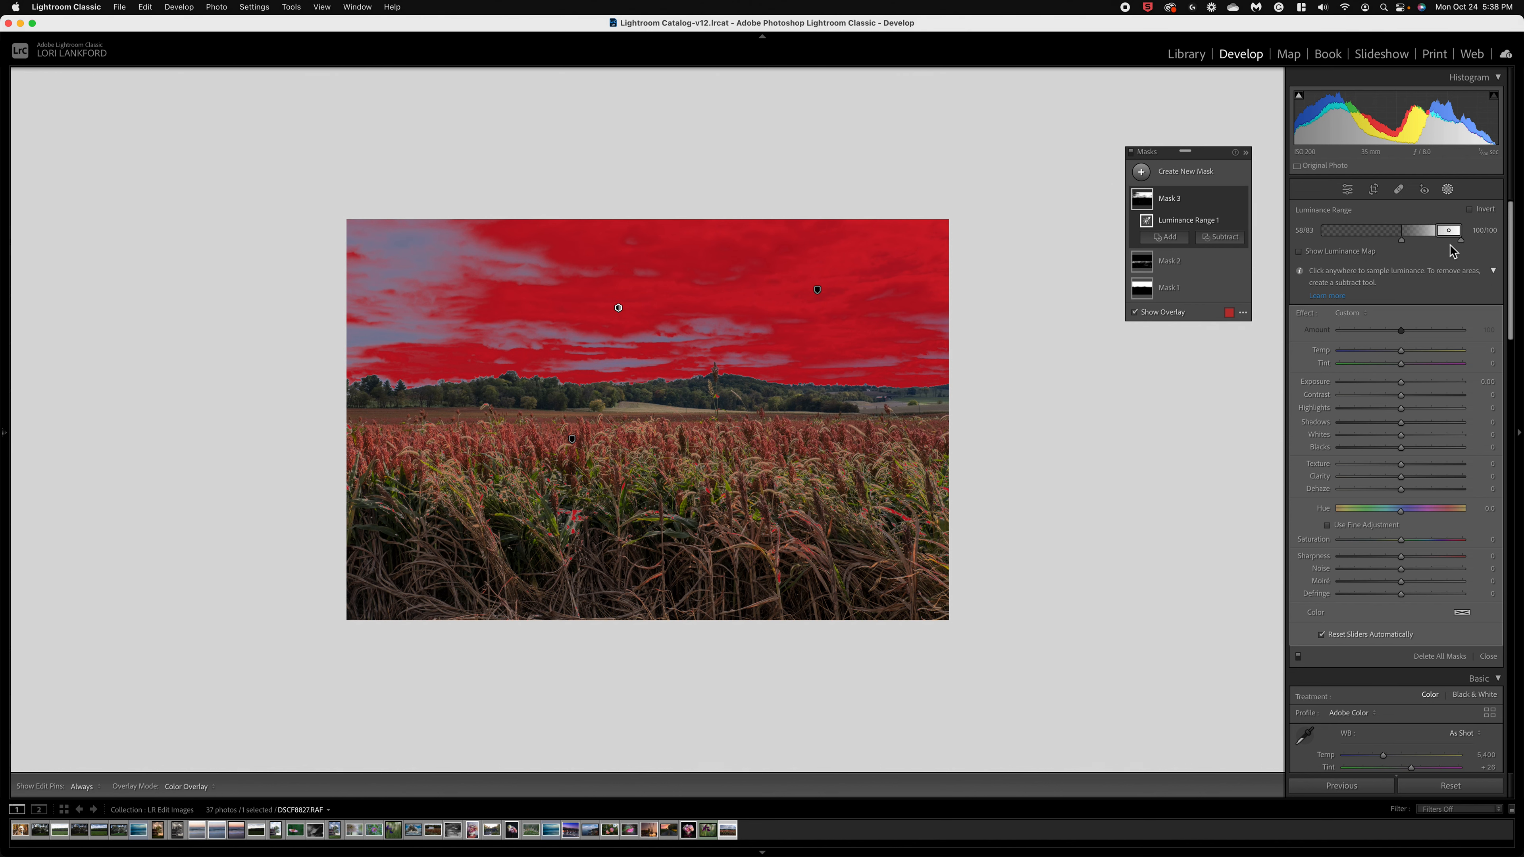
left_click(1403, 243)
mouse_move(1403, 242)
left_mouse_down()
mouse_move(1336, 244)
mouse_move(1457, 241)
left_mouse_up()
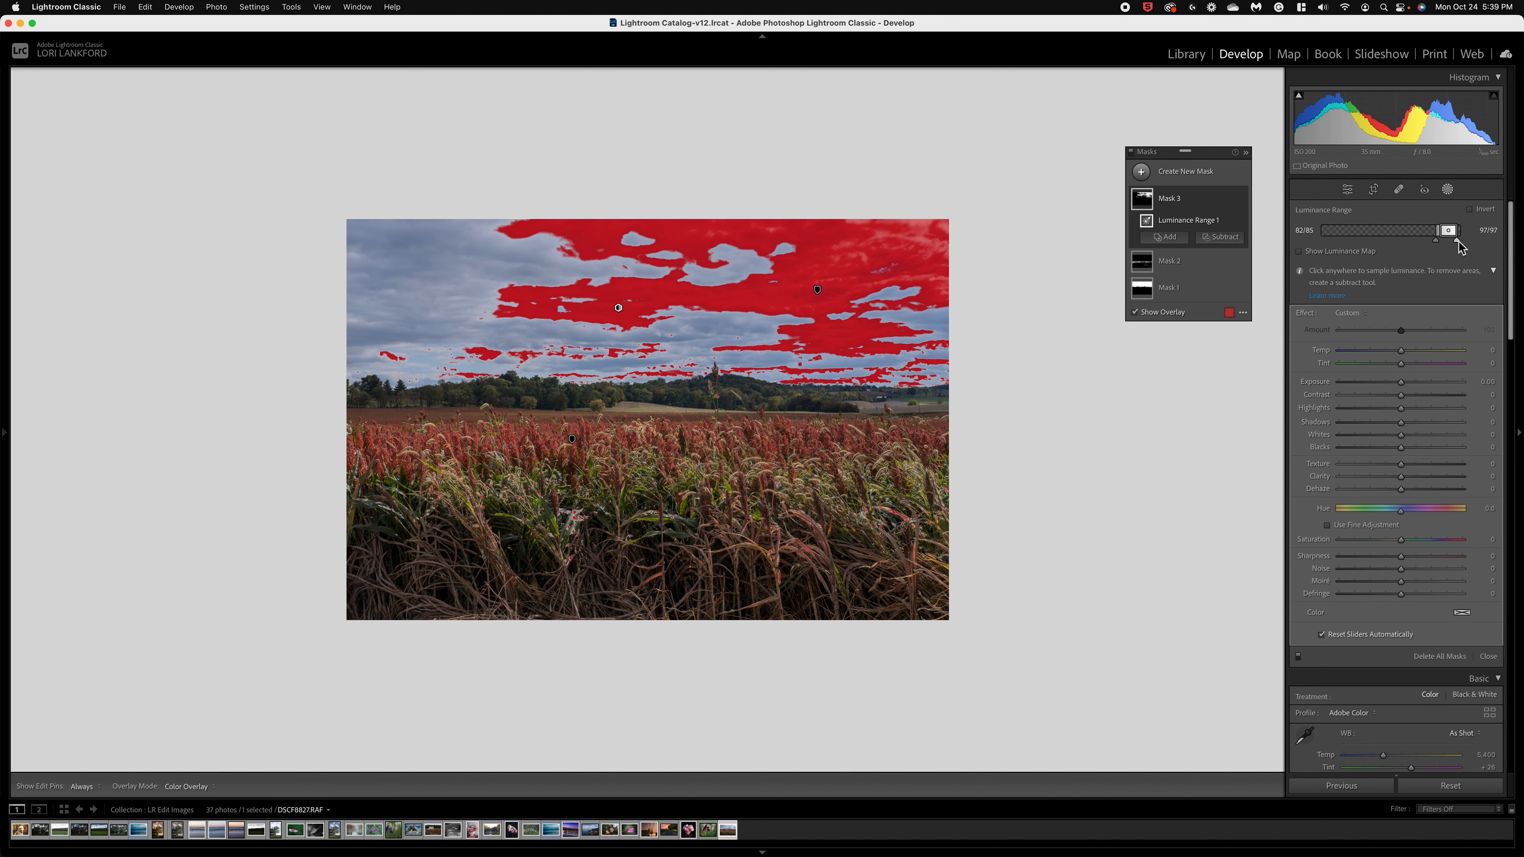
- Set the cloud mask's Exposure to 0.27 and toggle the mask's visibility to compare its effect on the sky
left_click_drag(1401, 383, 1407, 384)
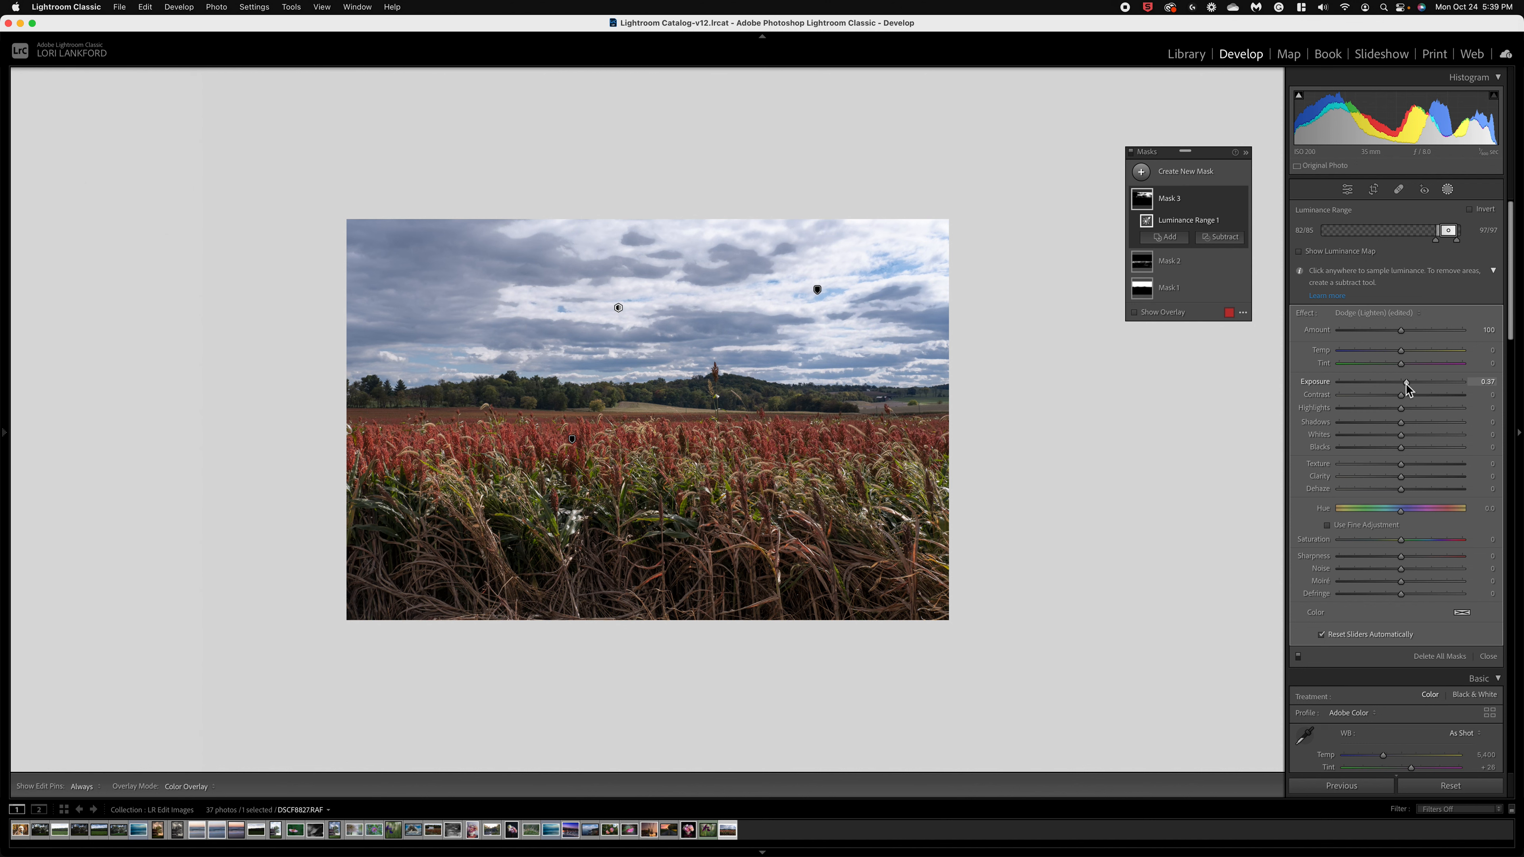
mouse_move(1407, 383)
left_mouse_down()
mouse_move(1440, 384)
mouse_move(1406, 383)
left_mouse_up()
left_click(1242, 199)
left_click(1242, 199)
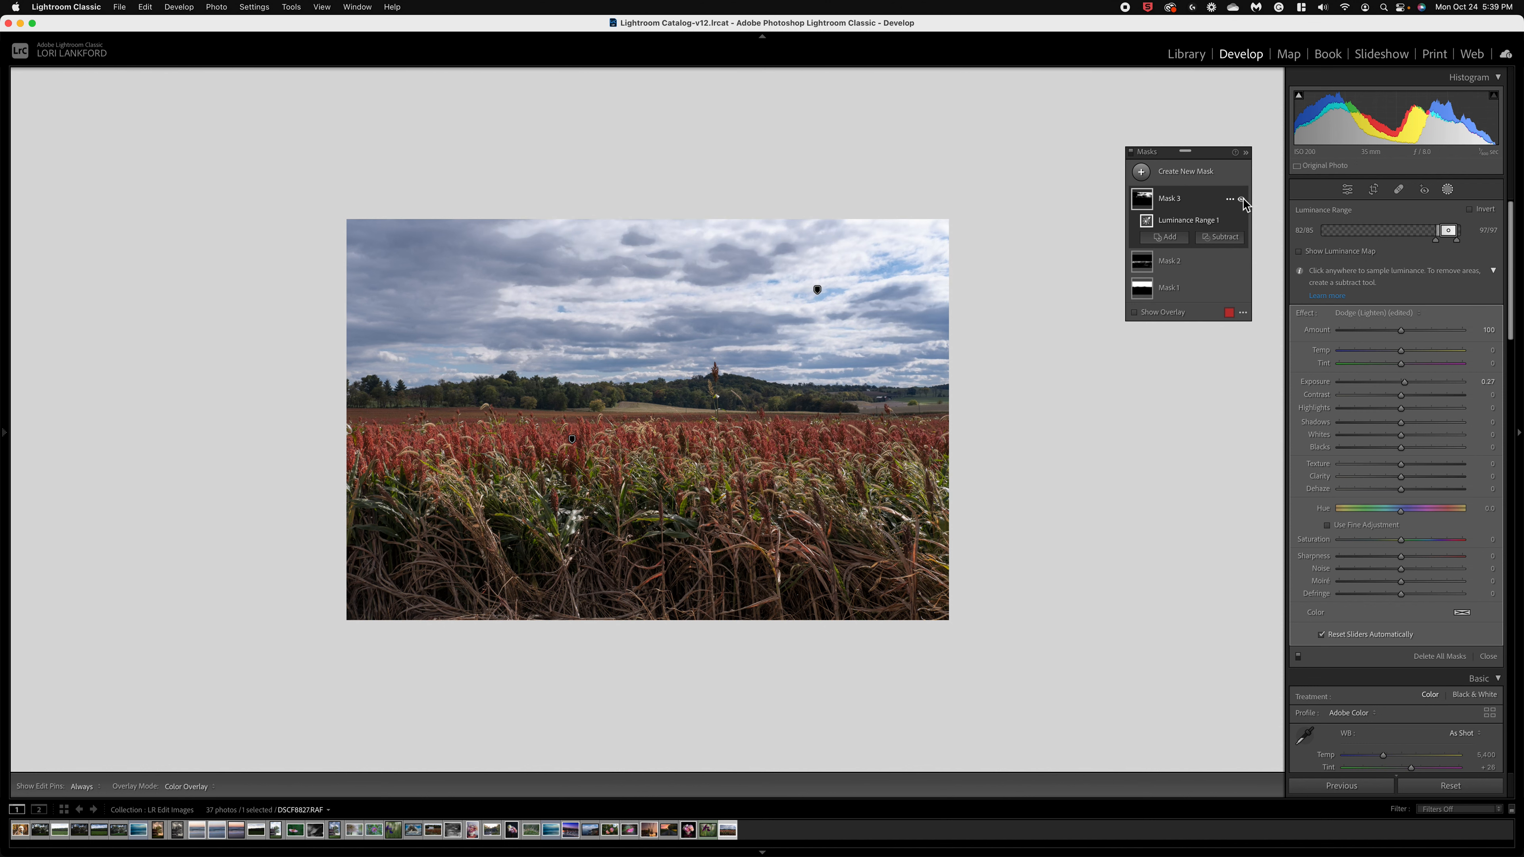
left_click(1242, 200)
left_click(1242, 200)
left_click(1242, 199)
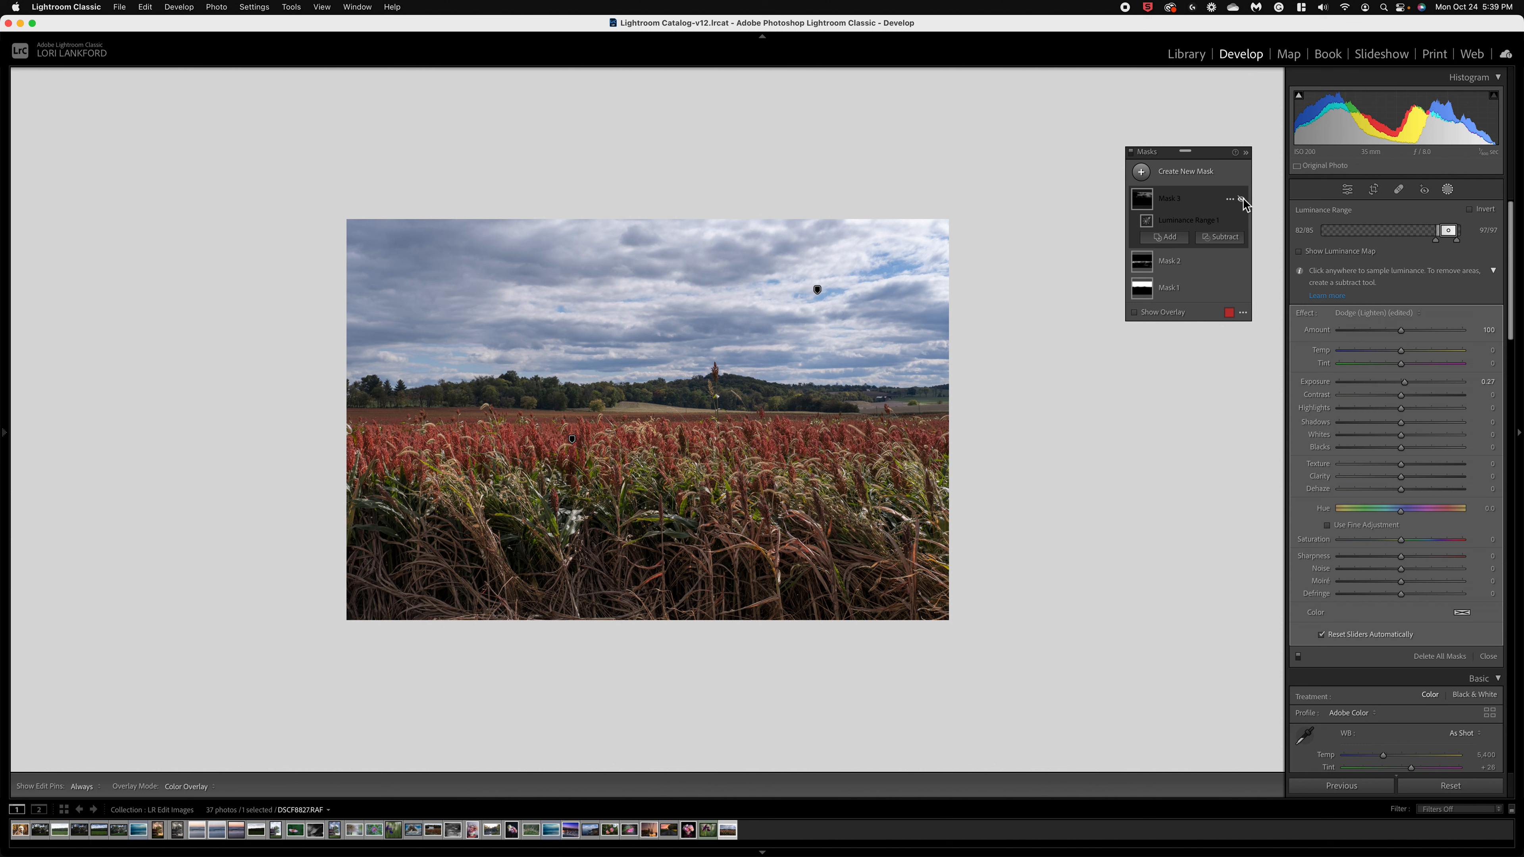
- Open the pink flower photo and create a Luminance Range mask sampled just below the bloom, narrowed to about 51–84
left_click(630, 835)
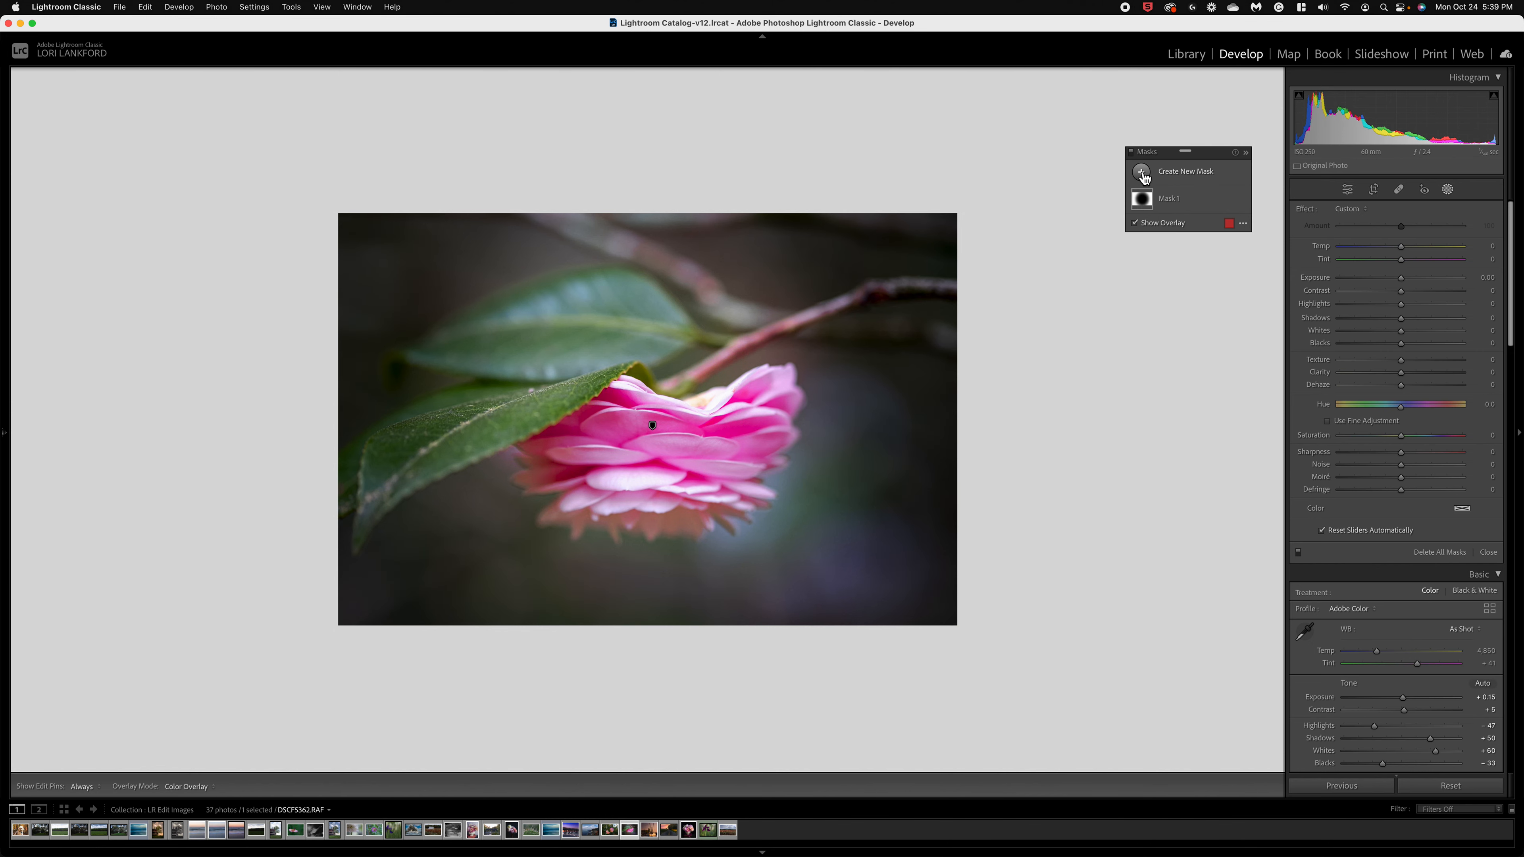
left_click(1174, 171)
left_click(1216, 352)
left_click(776, 527)
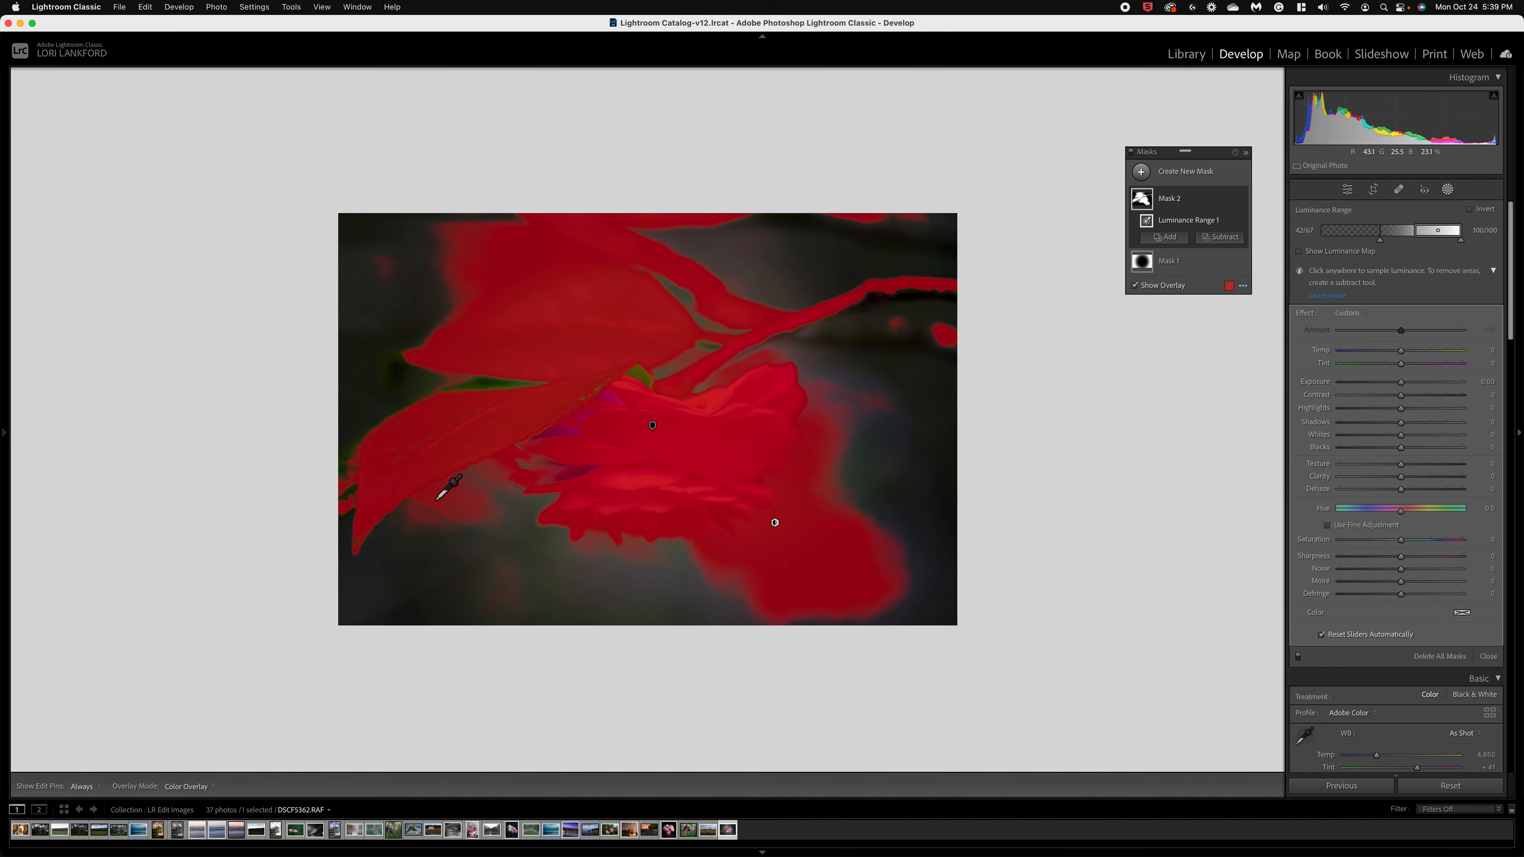
left_click(1379, 240)
mouse_move(1381, 241)
left_mouse_down()
mouse_move(1443, 243)
mouse_move(1354, 247)
mouse_move(1394, 249)
left_mouse_up()
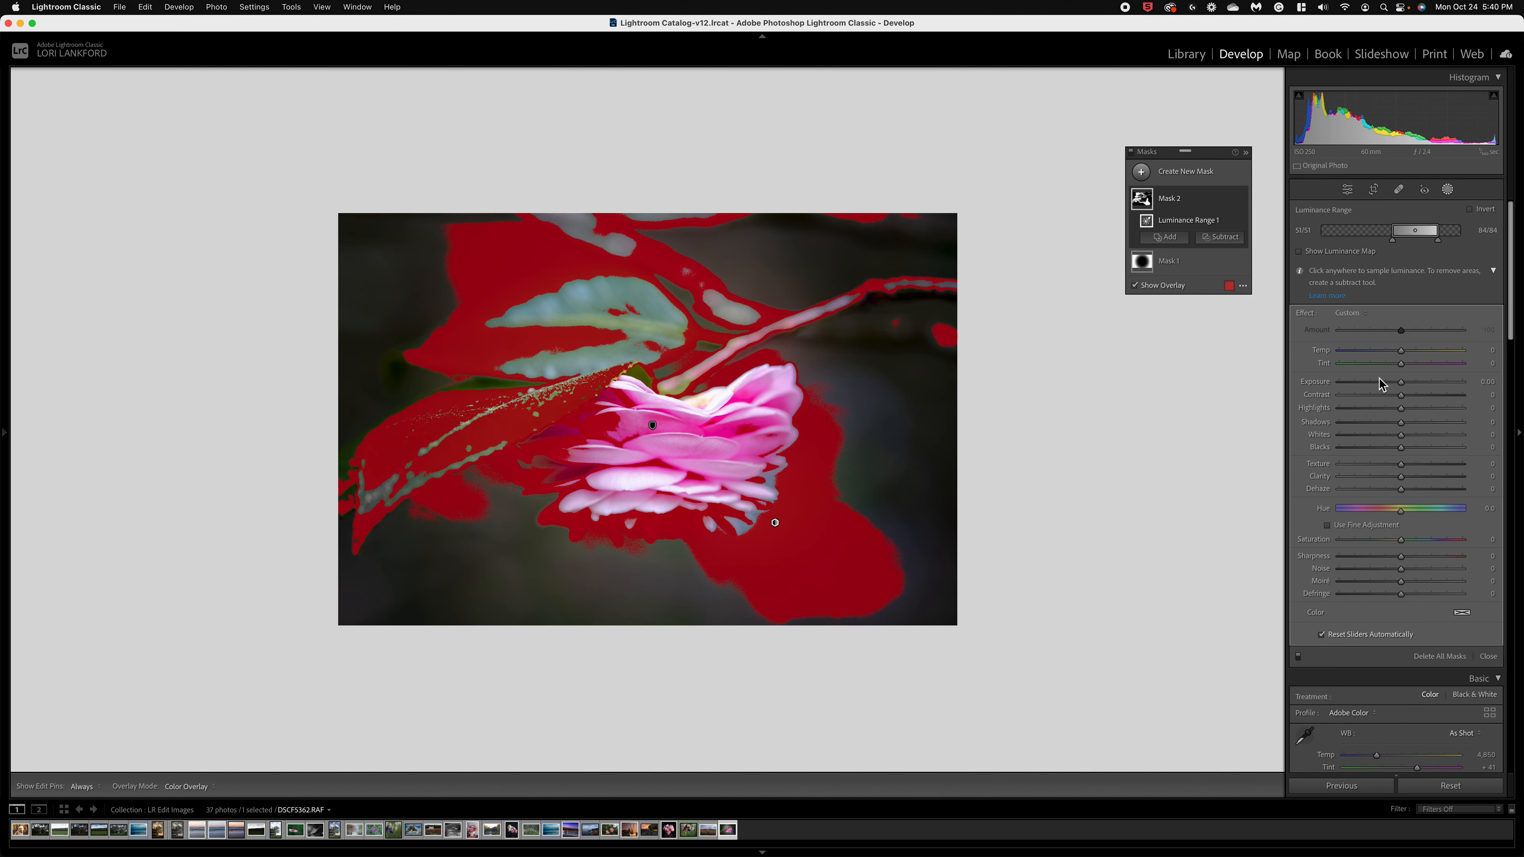
- Set the flower photo mask's Exposure to 0.08, lower its Highlights, raise its Shadows slightly and warm its Temp
mouse_move(1402, 383)
left_mouse_down()
mouse_move(1389, 388)
mouse_move(1402, 381)
left_mouse_up()
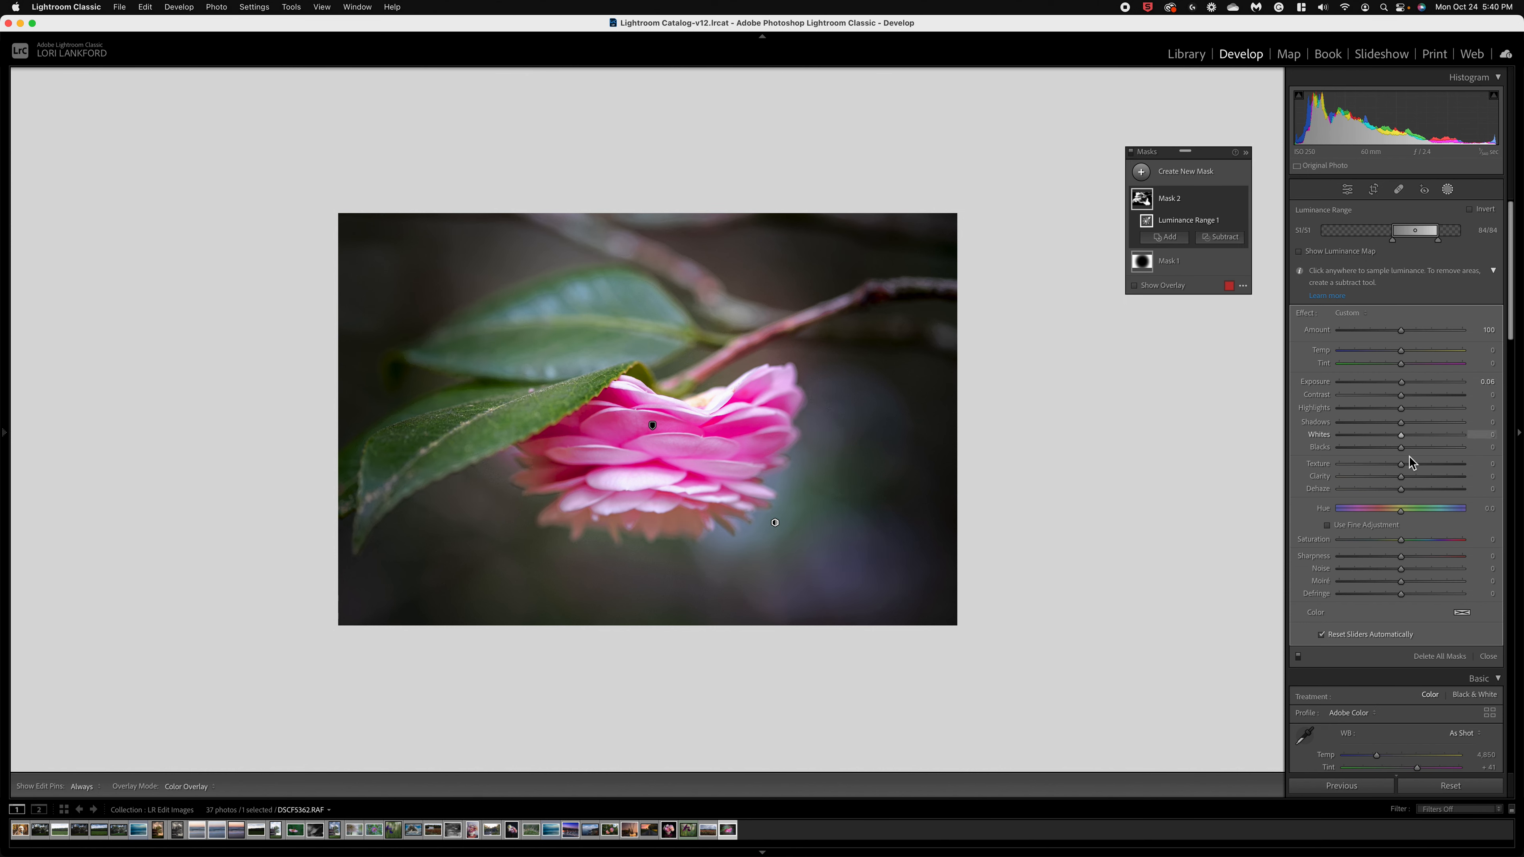
left_click_drag(1402, 409, 1373, 409)
left_click(1427, 423)
left_click(1406, 422)
left_click(1405, 350)
left_click_drag(1406, 354, 1410, 368)
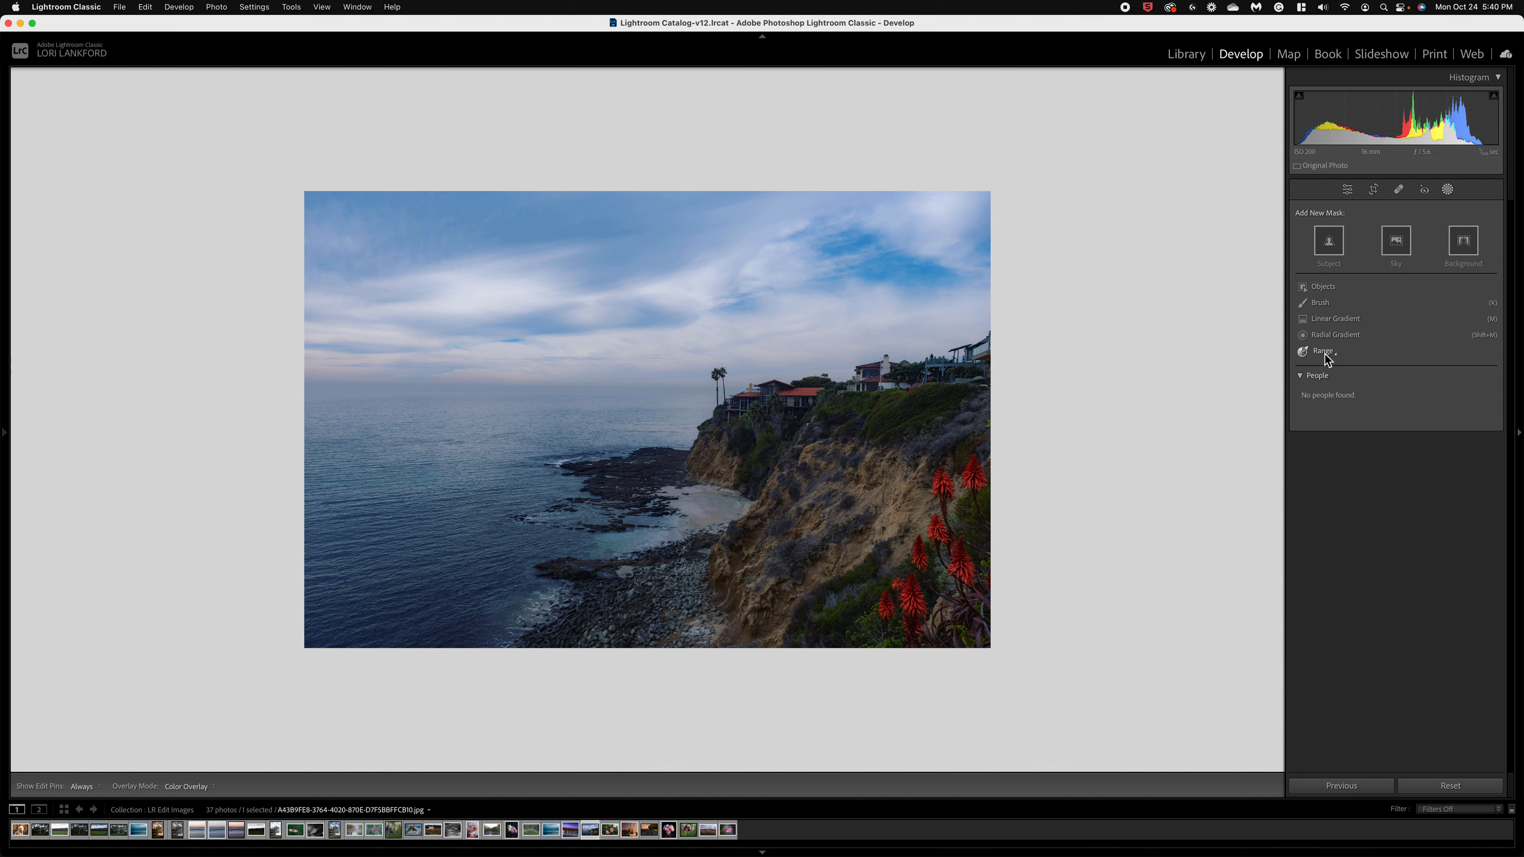
- Create a Luminance Range mask sampled from the coastal photo's bright clouds and raise its lower limit to about 81
left_click(1325, 352)
left_click(1362, 391)
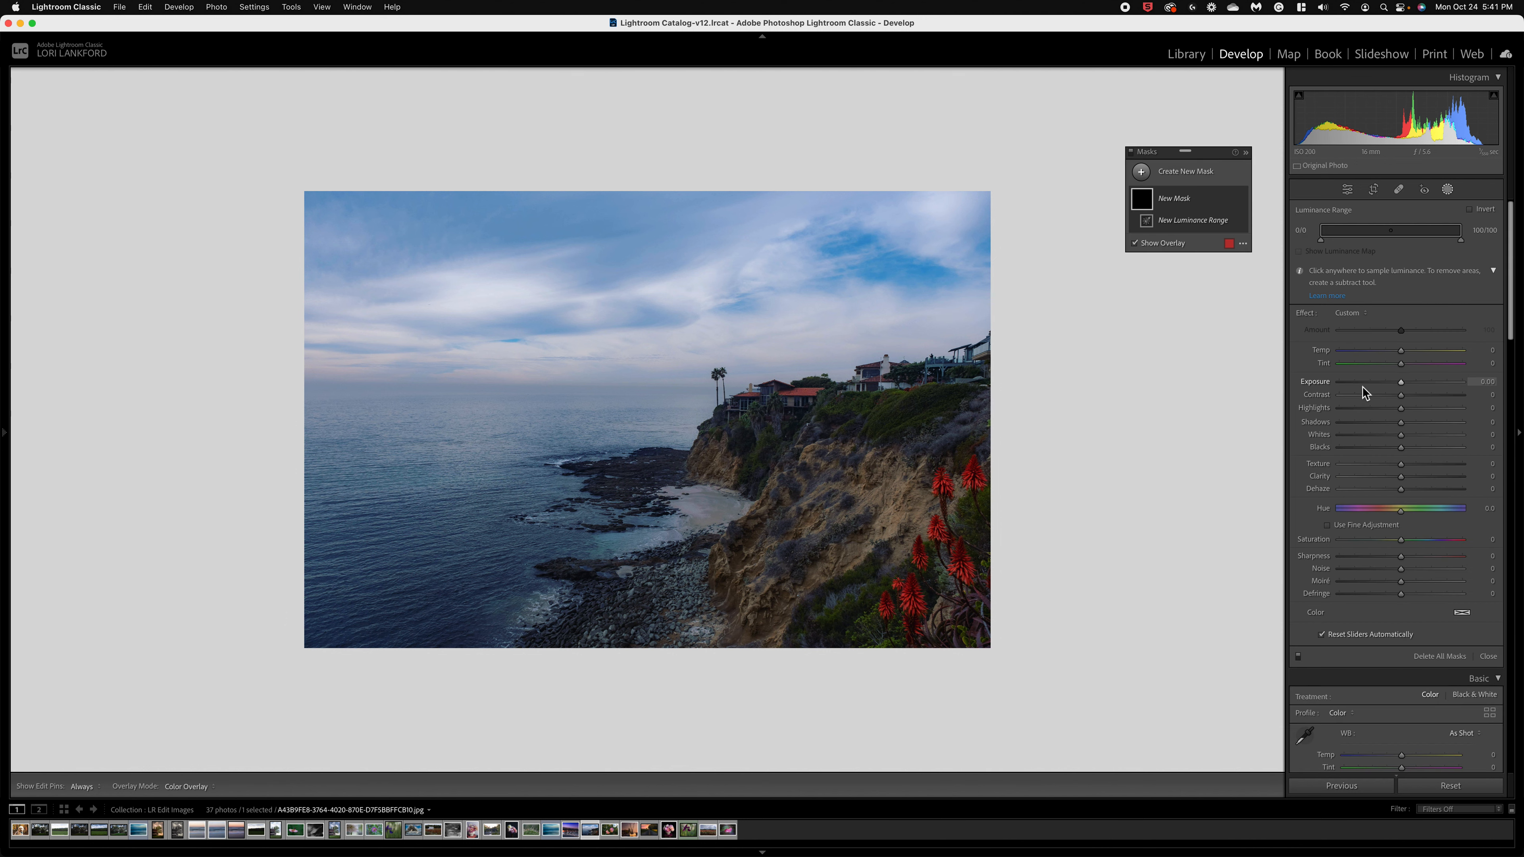
left_click(685, 293)
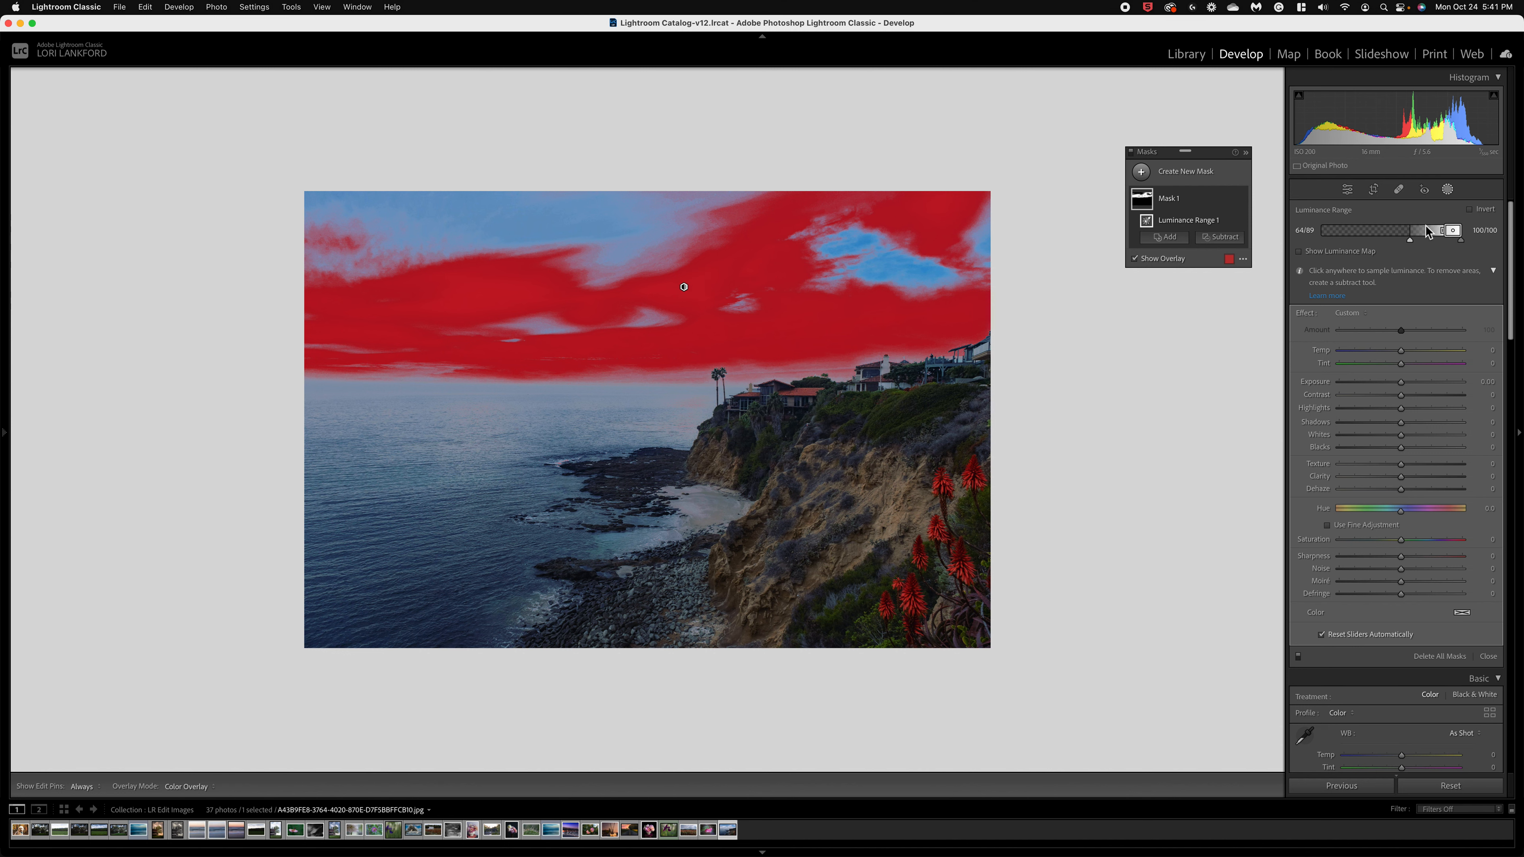
left_click_drag(1411, 242, 1436, 247)
- Set the coastal cloud mask's Exposure to 0.21 and toggle the mask's visibility to compare the sky before and after
left_click_drag(1401, 383, 1404, 384)
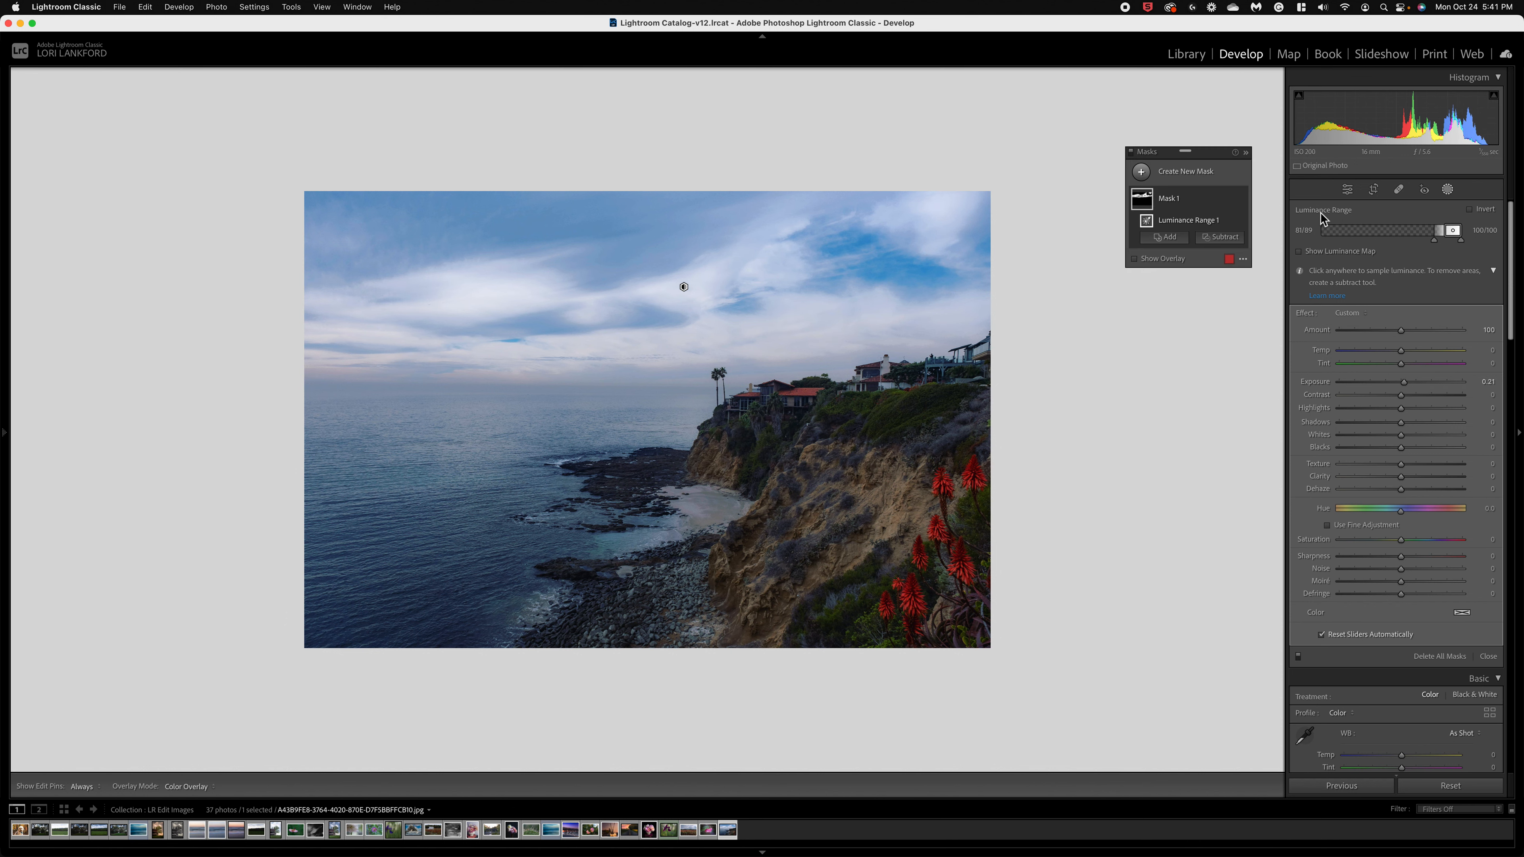
left_click(1241, 200)
left_click(1242, 200)
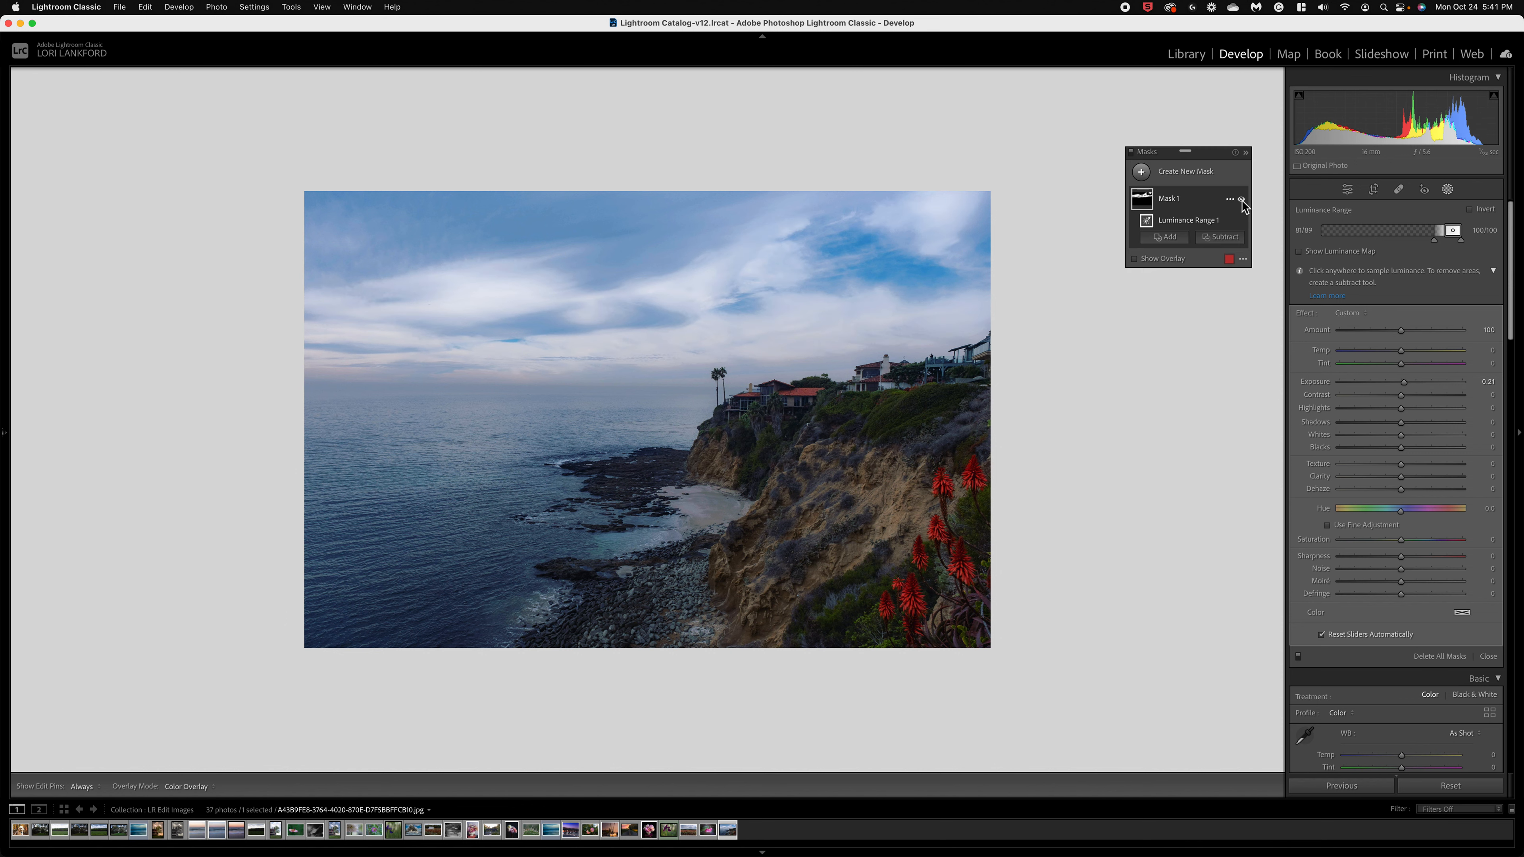
left_click(1242, 200)
left_click(1241, 200)
left_click(1242, 200)
left_click(1242, 200)
left_click(1241, 200)
left_click(1242, 200)
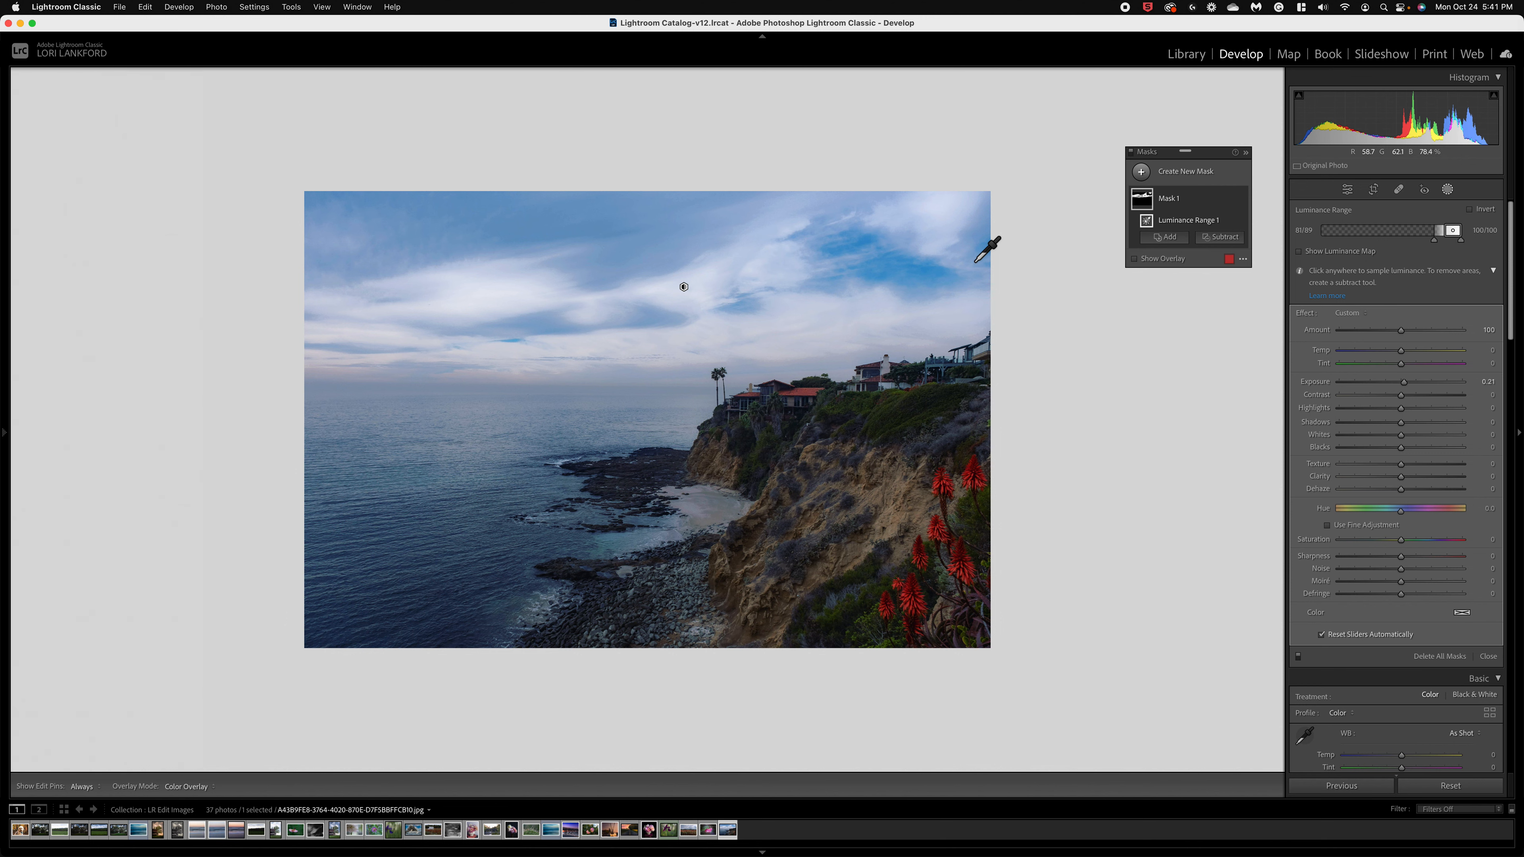
- Start creating another mask on the coastal cliff photo
left_click(1142, 173)
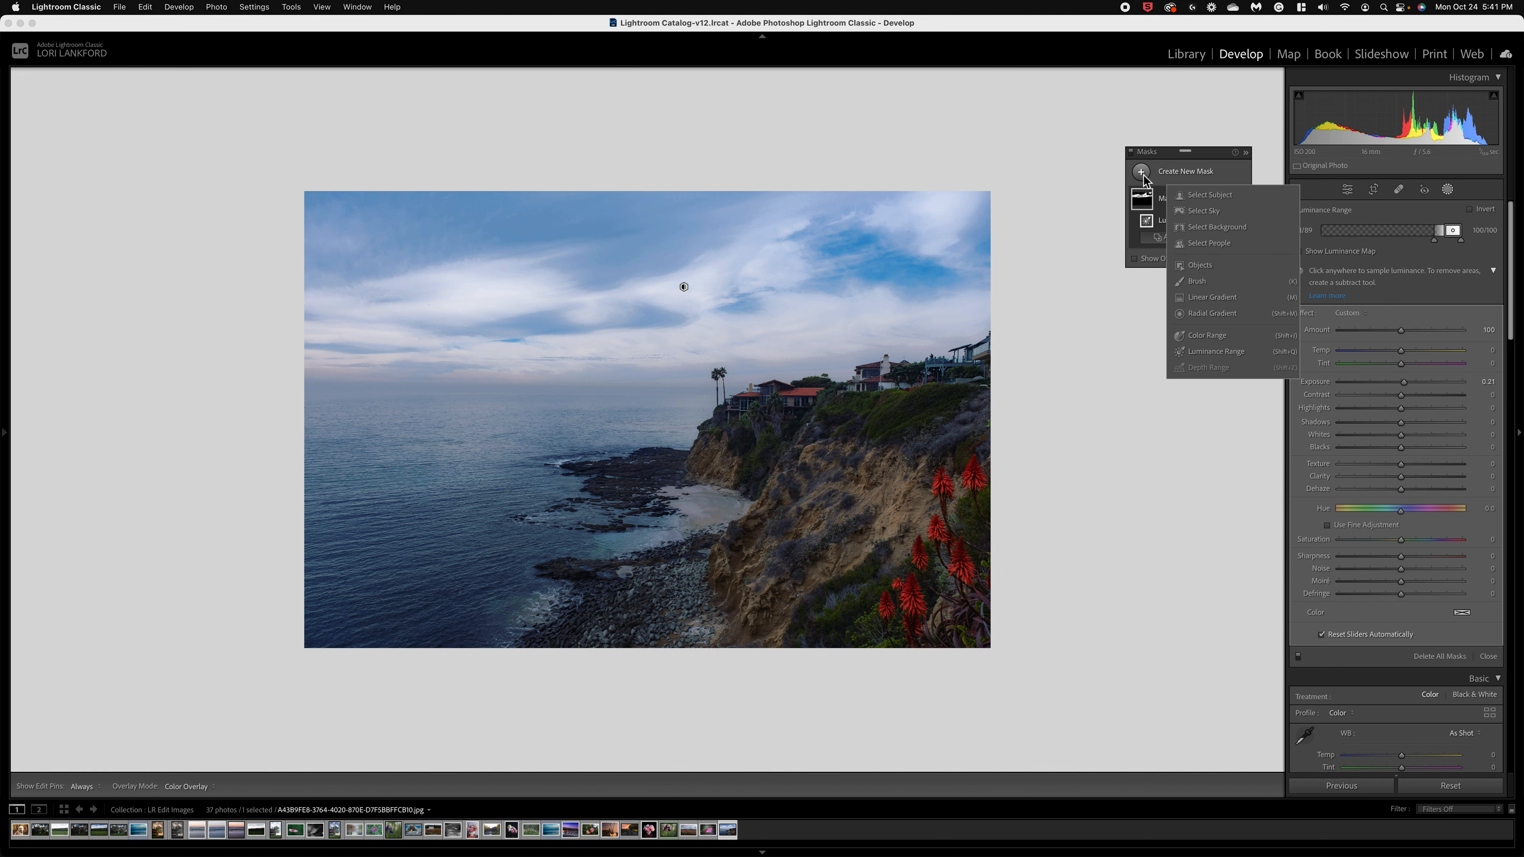